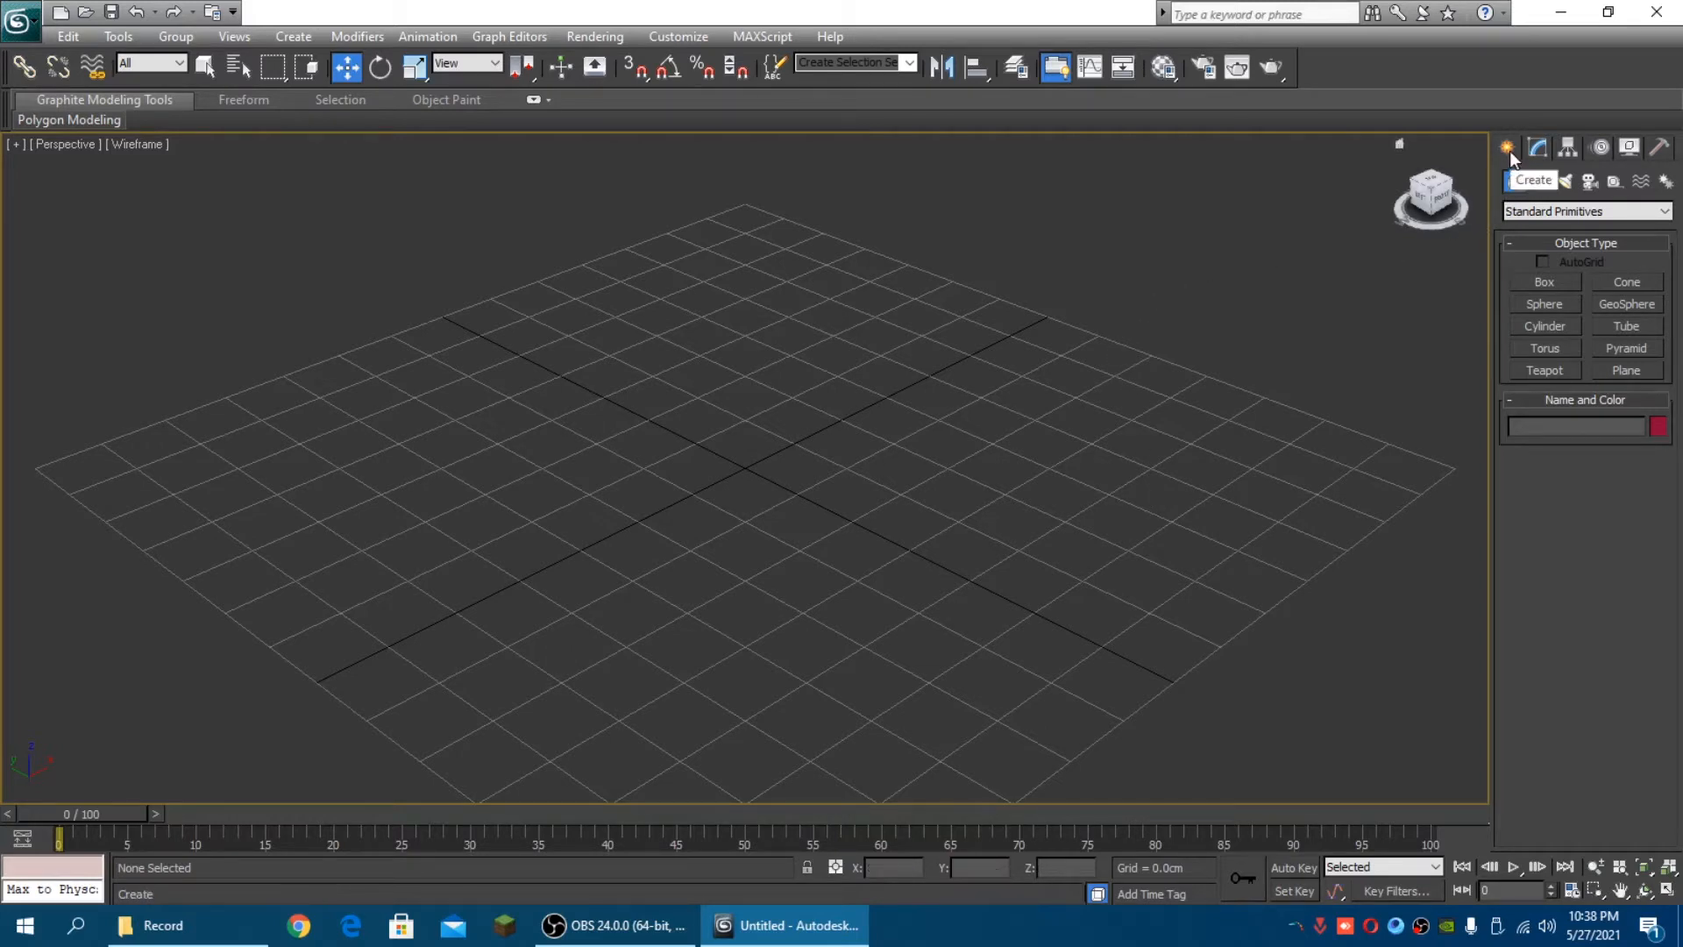
# Draw a circle spline of about 65 cm radius near the grid's centre and run a test render of the perspective view
pyautogui.click(1541, 184)
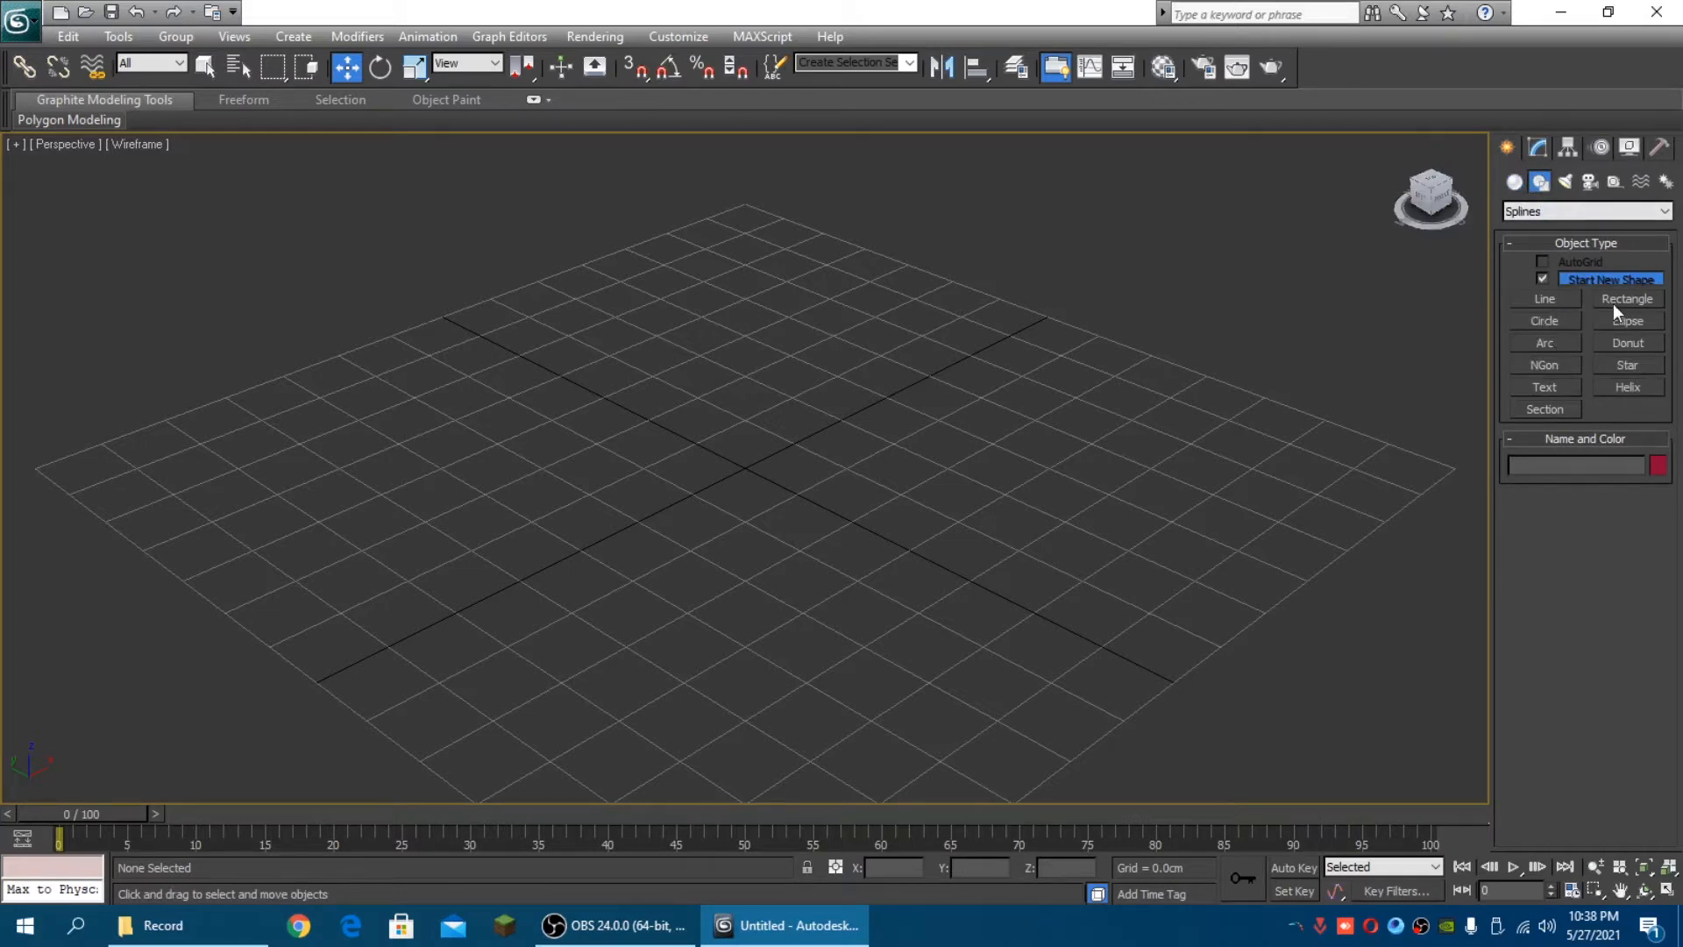
pyautogui.click(1560, 323)
pyautogui.moveTo(783, 473); pyautogui.dragTo(928, 537)
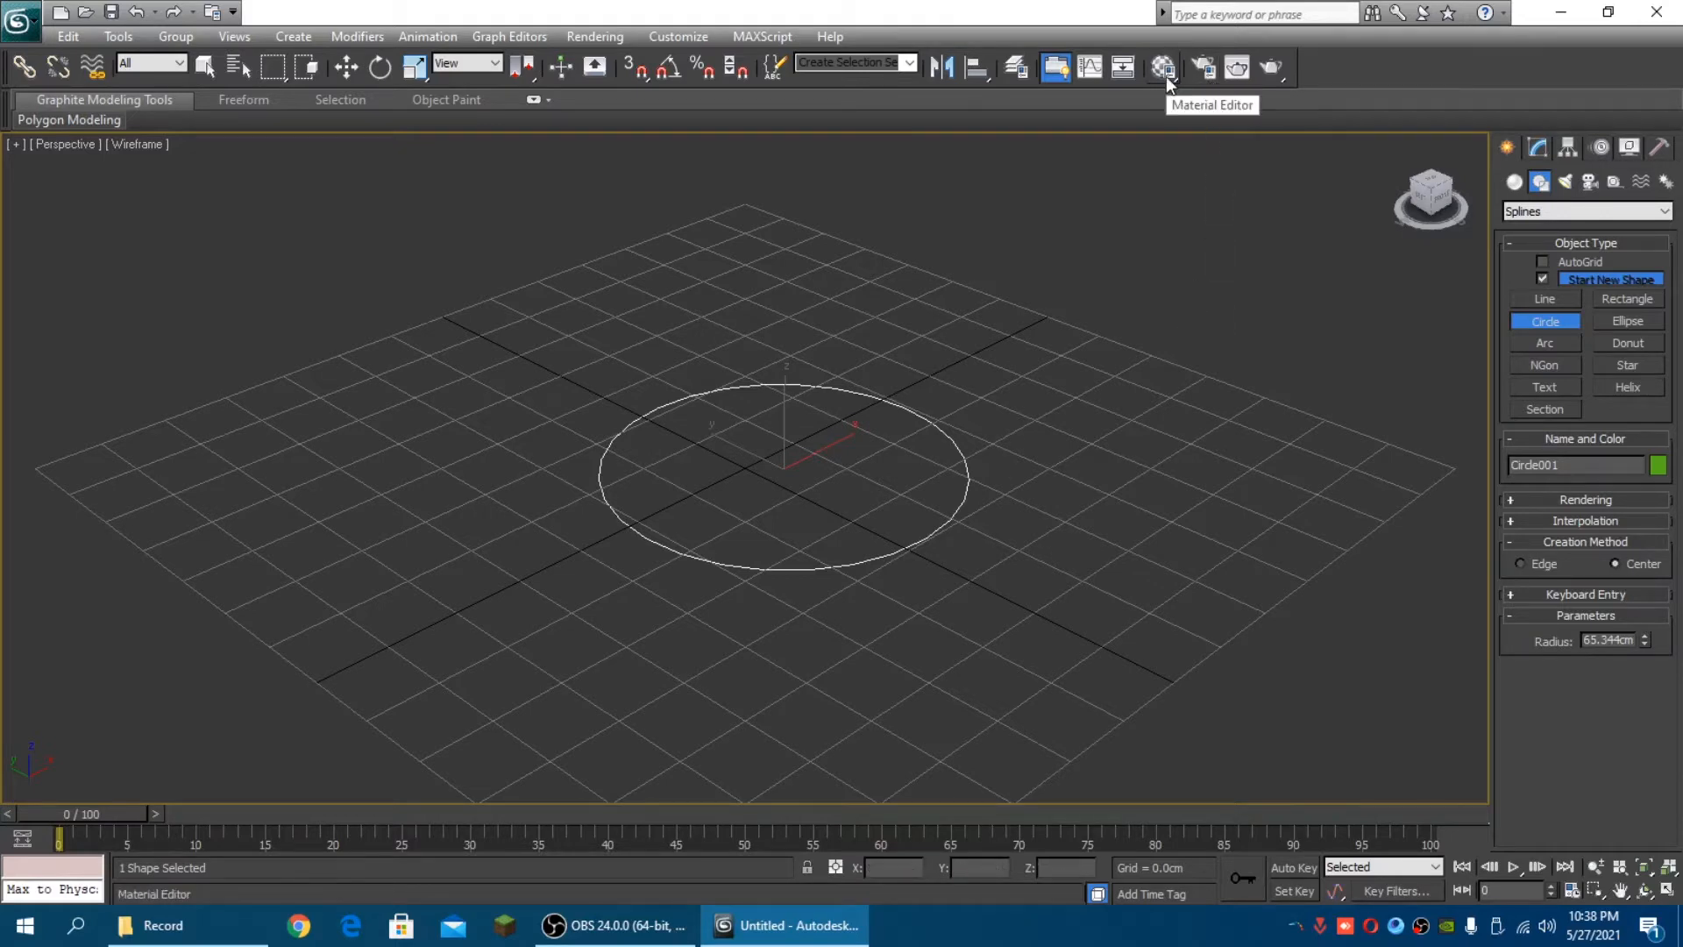
pyautogui.click(1238, 70)
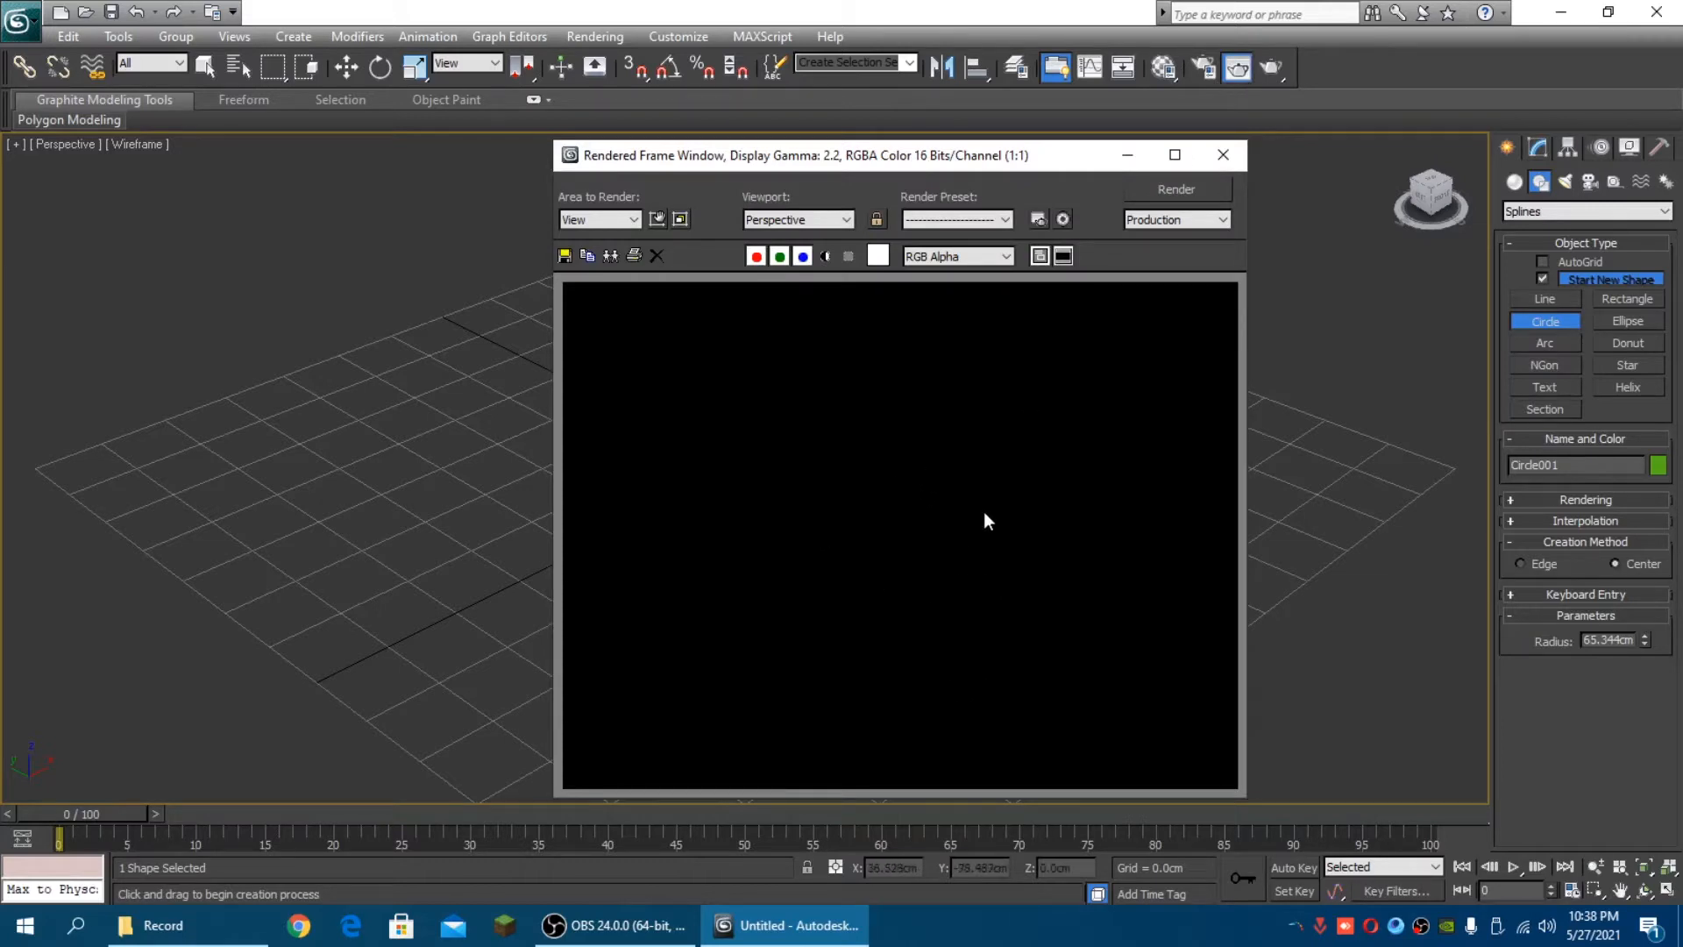
pyautogui.click(1223, 158)
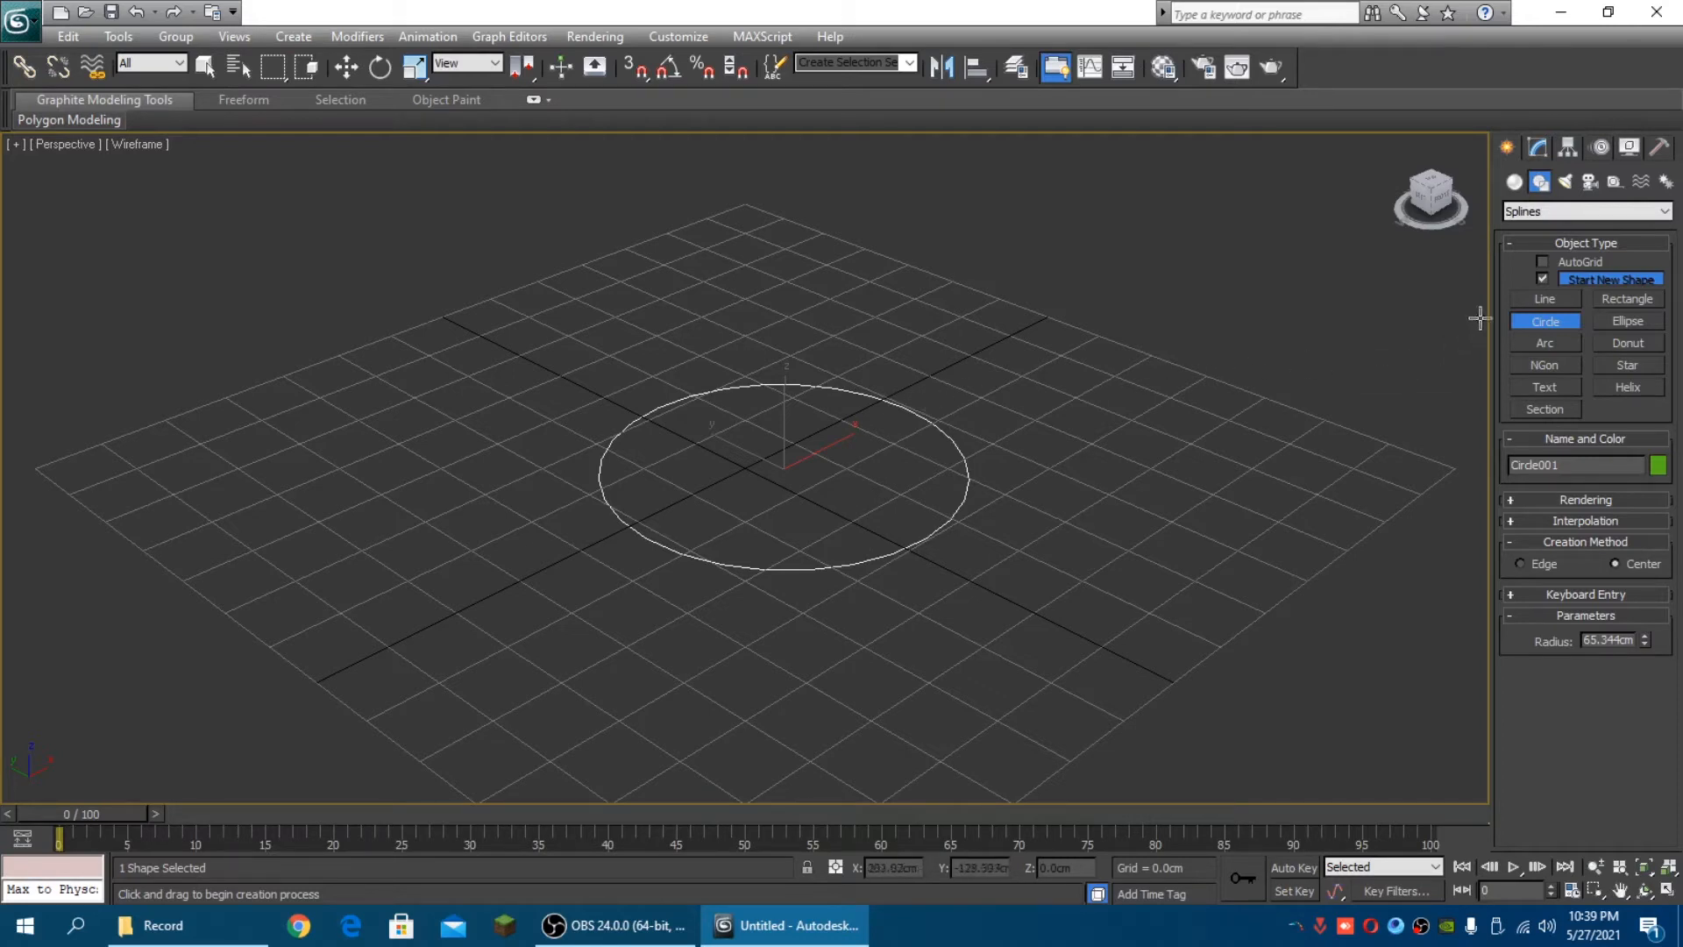
# Apply an Extrude modifier of about 29 cm to the circle and show it shaded
pyautogui.click(1540, 147)
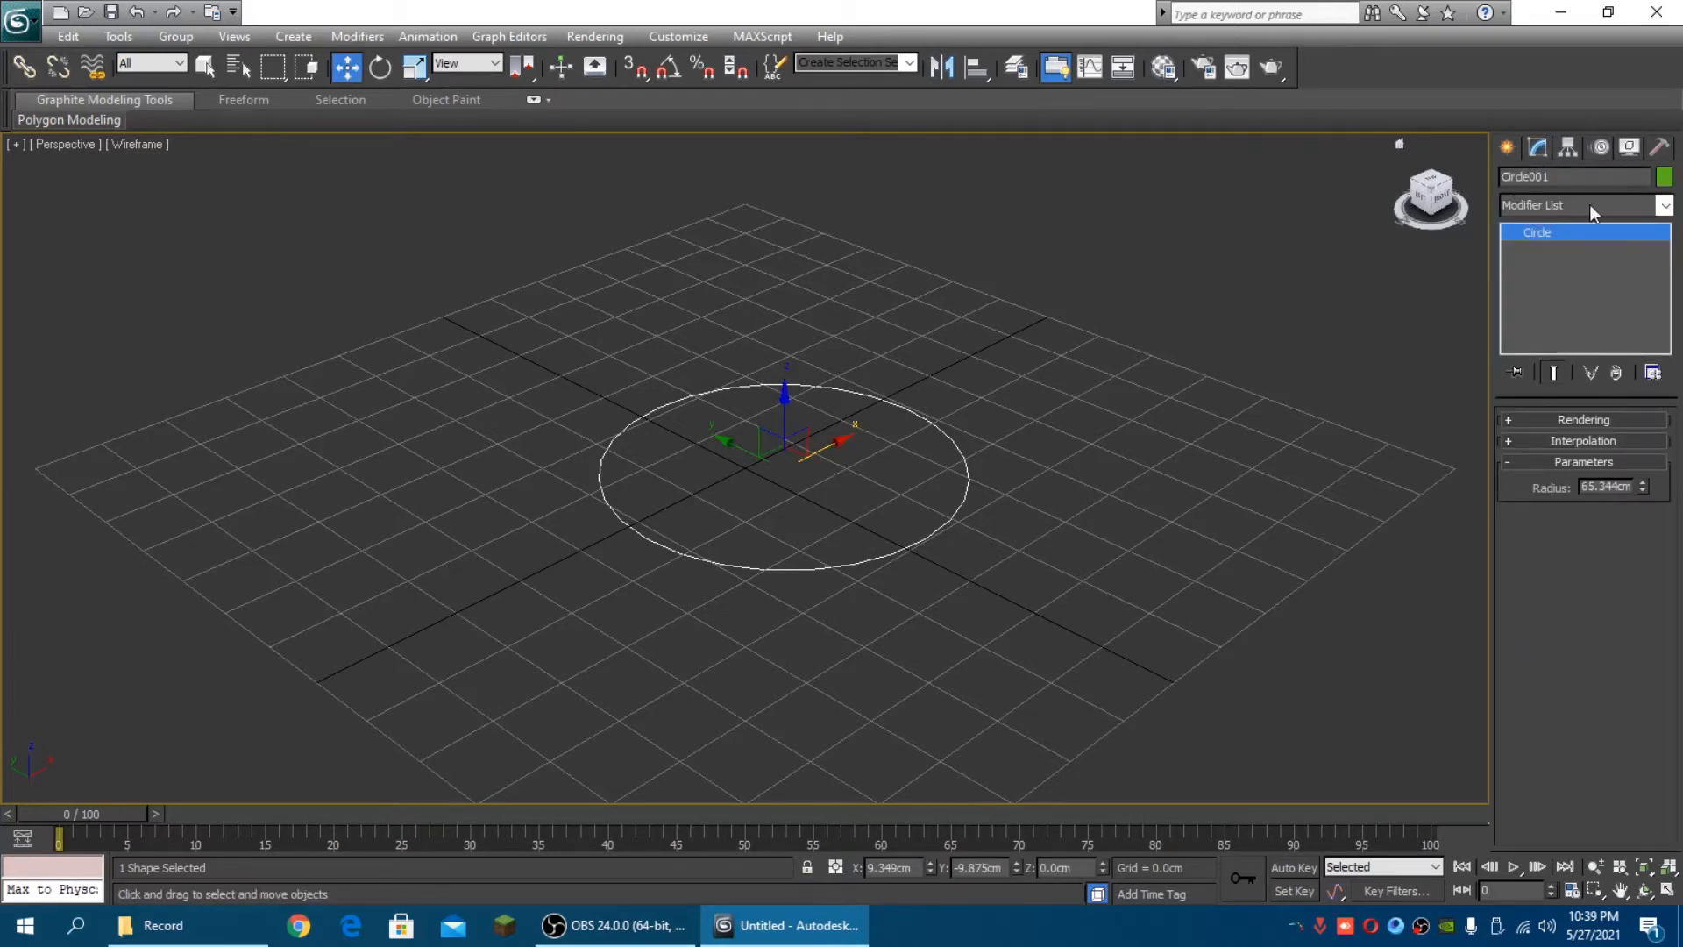
pyautogui.click(1619, 204)
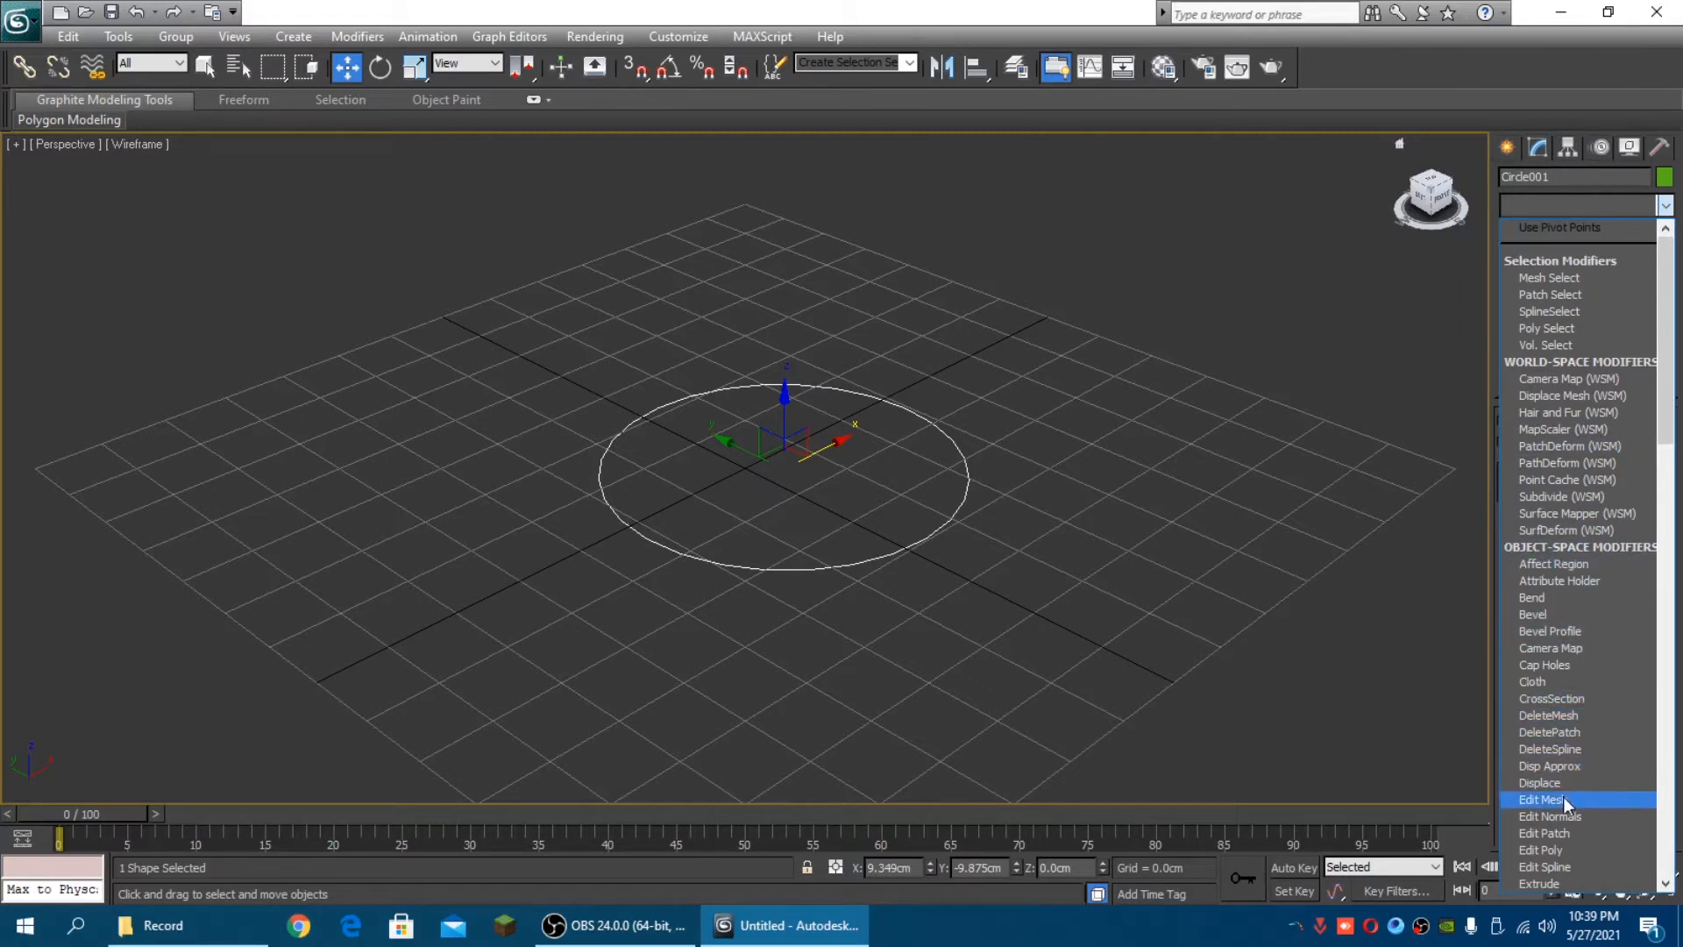
pyautogui.scroll(-1, 1565, 796)
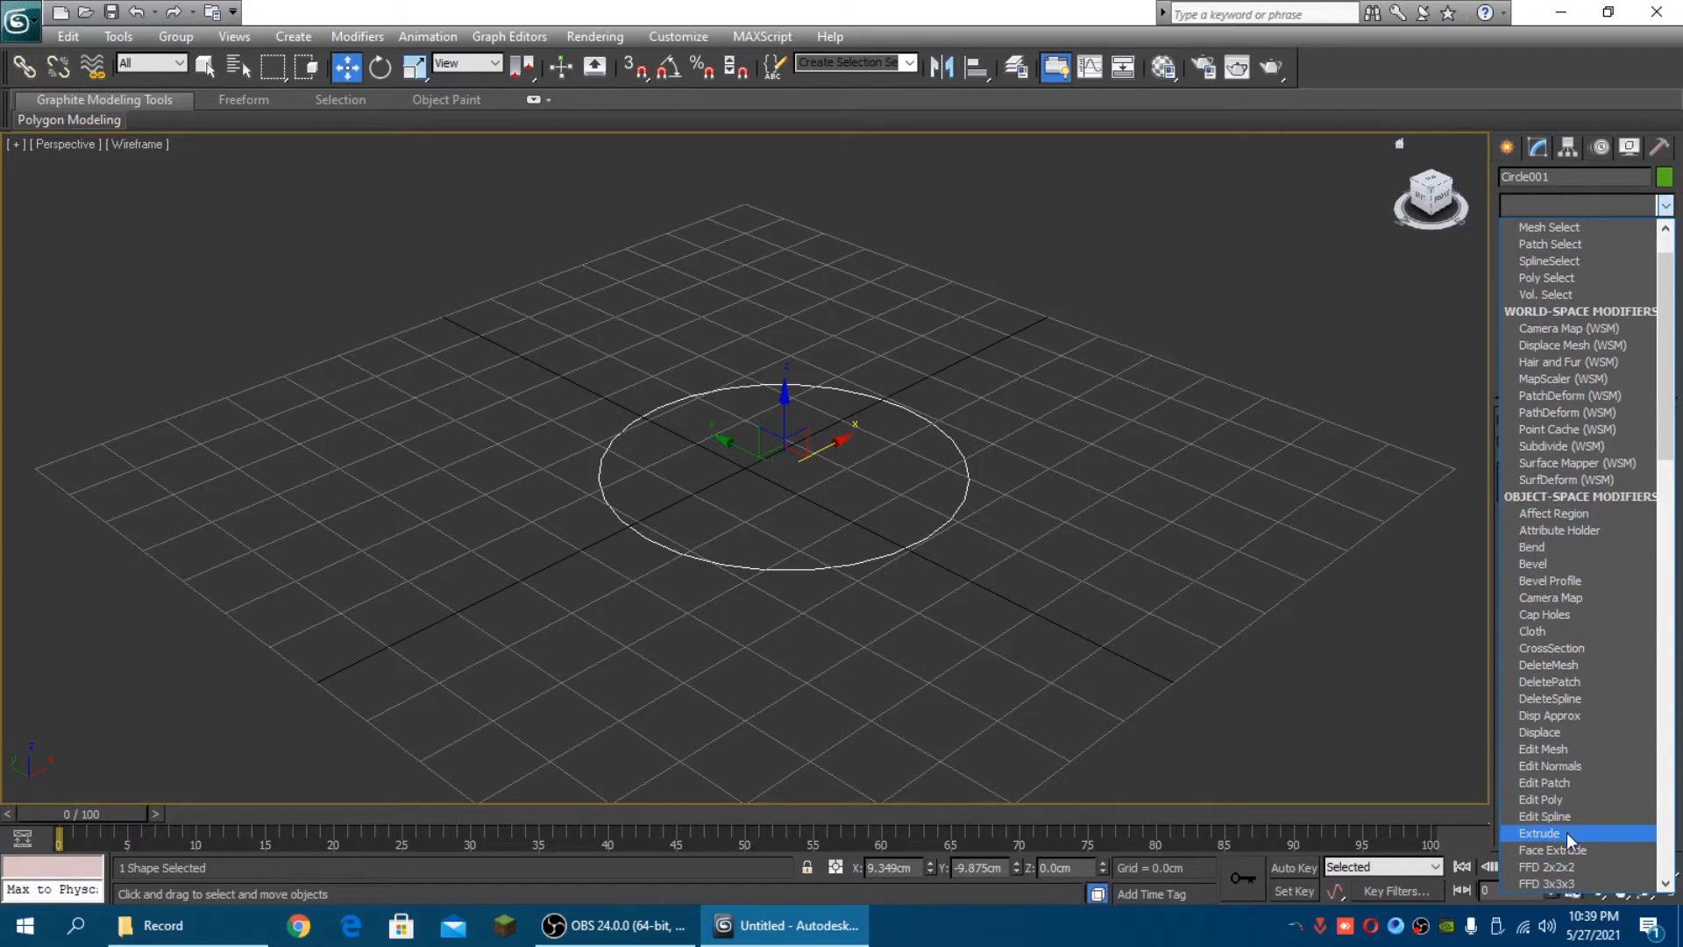
pyautogui.click(1566, 833)
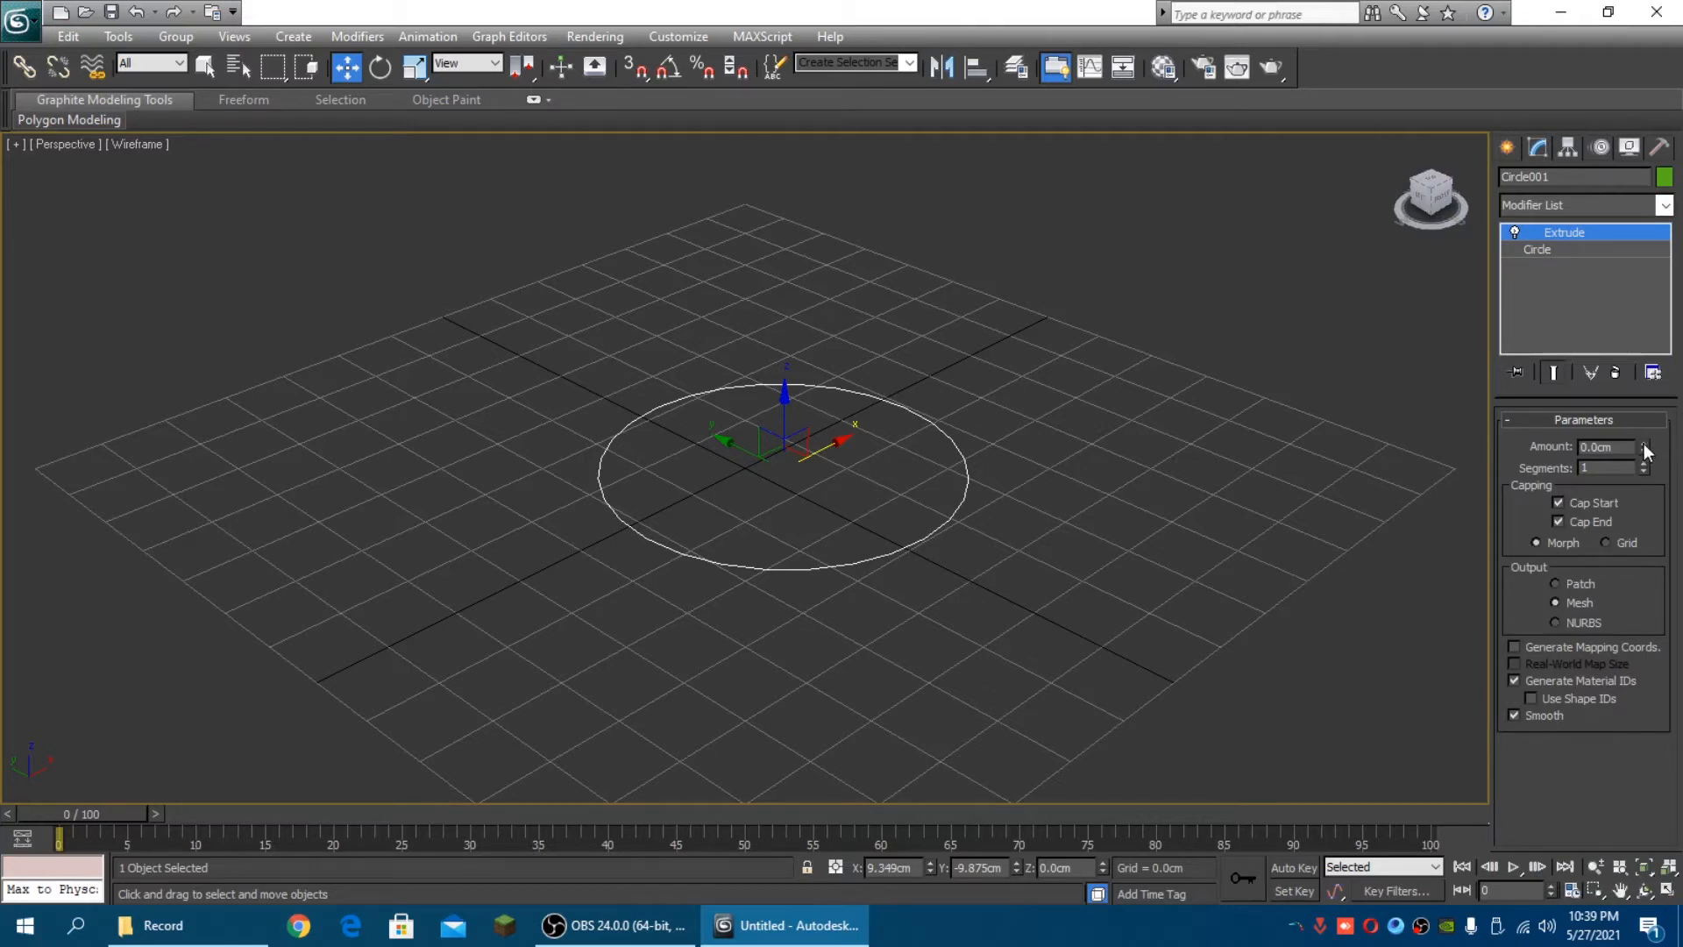
pyautogui.moveTo(1645, 451); pyautogui.dragTo(1645, 405)
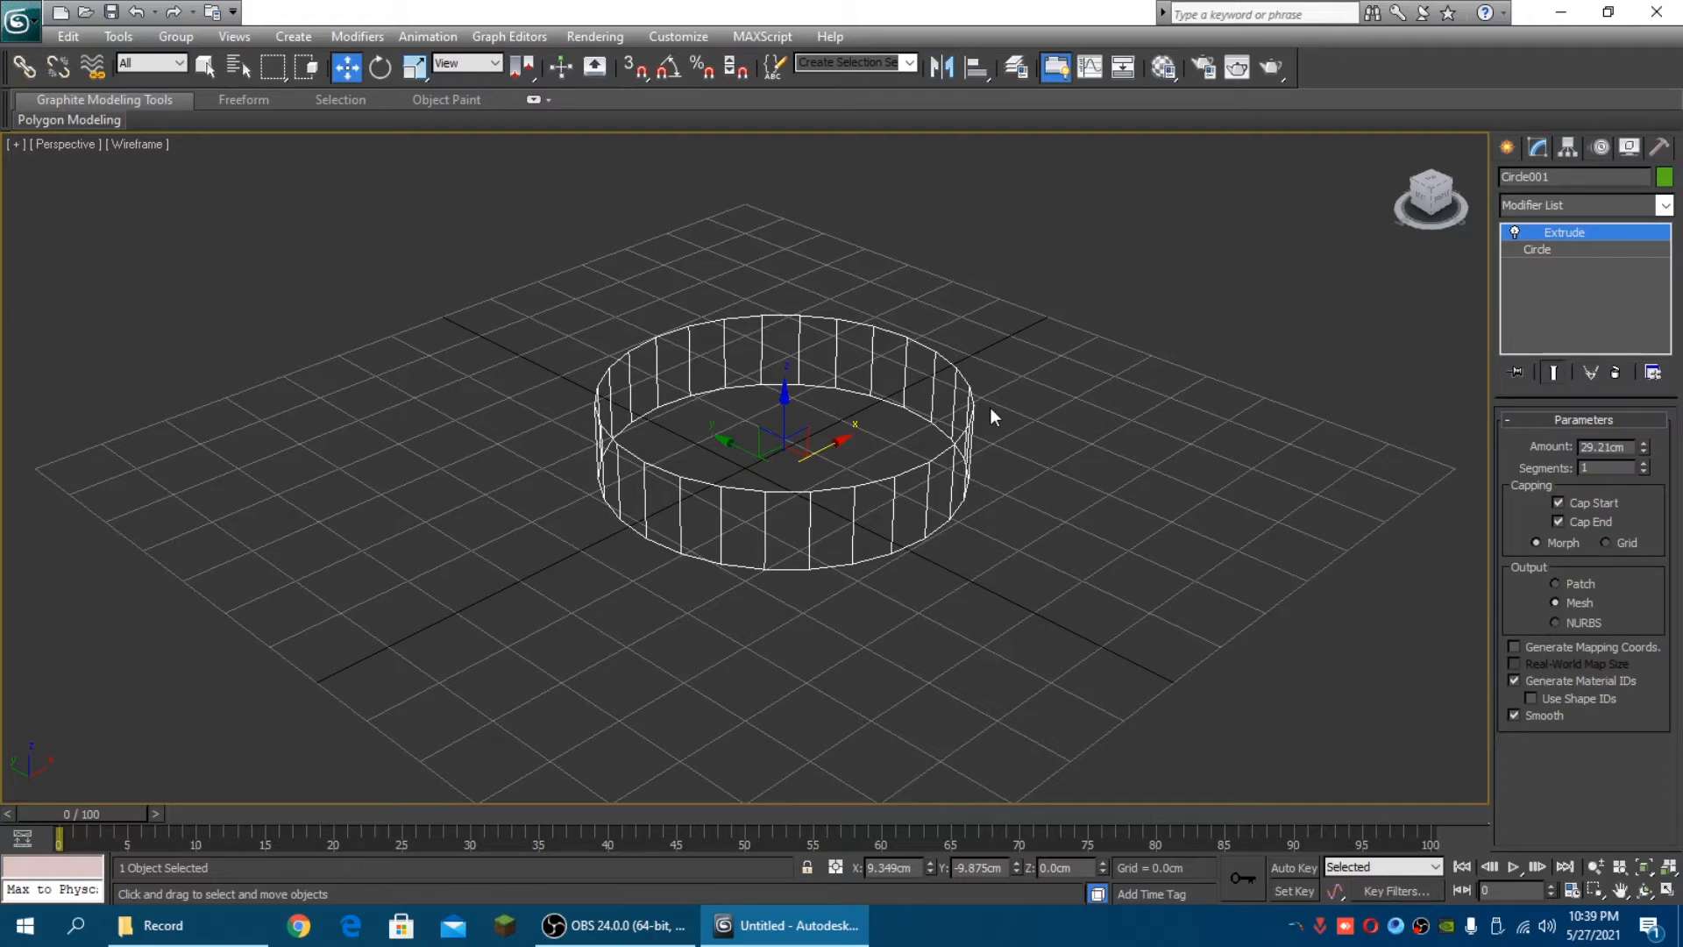
pyautogui.press('F3')
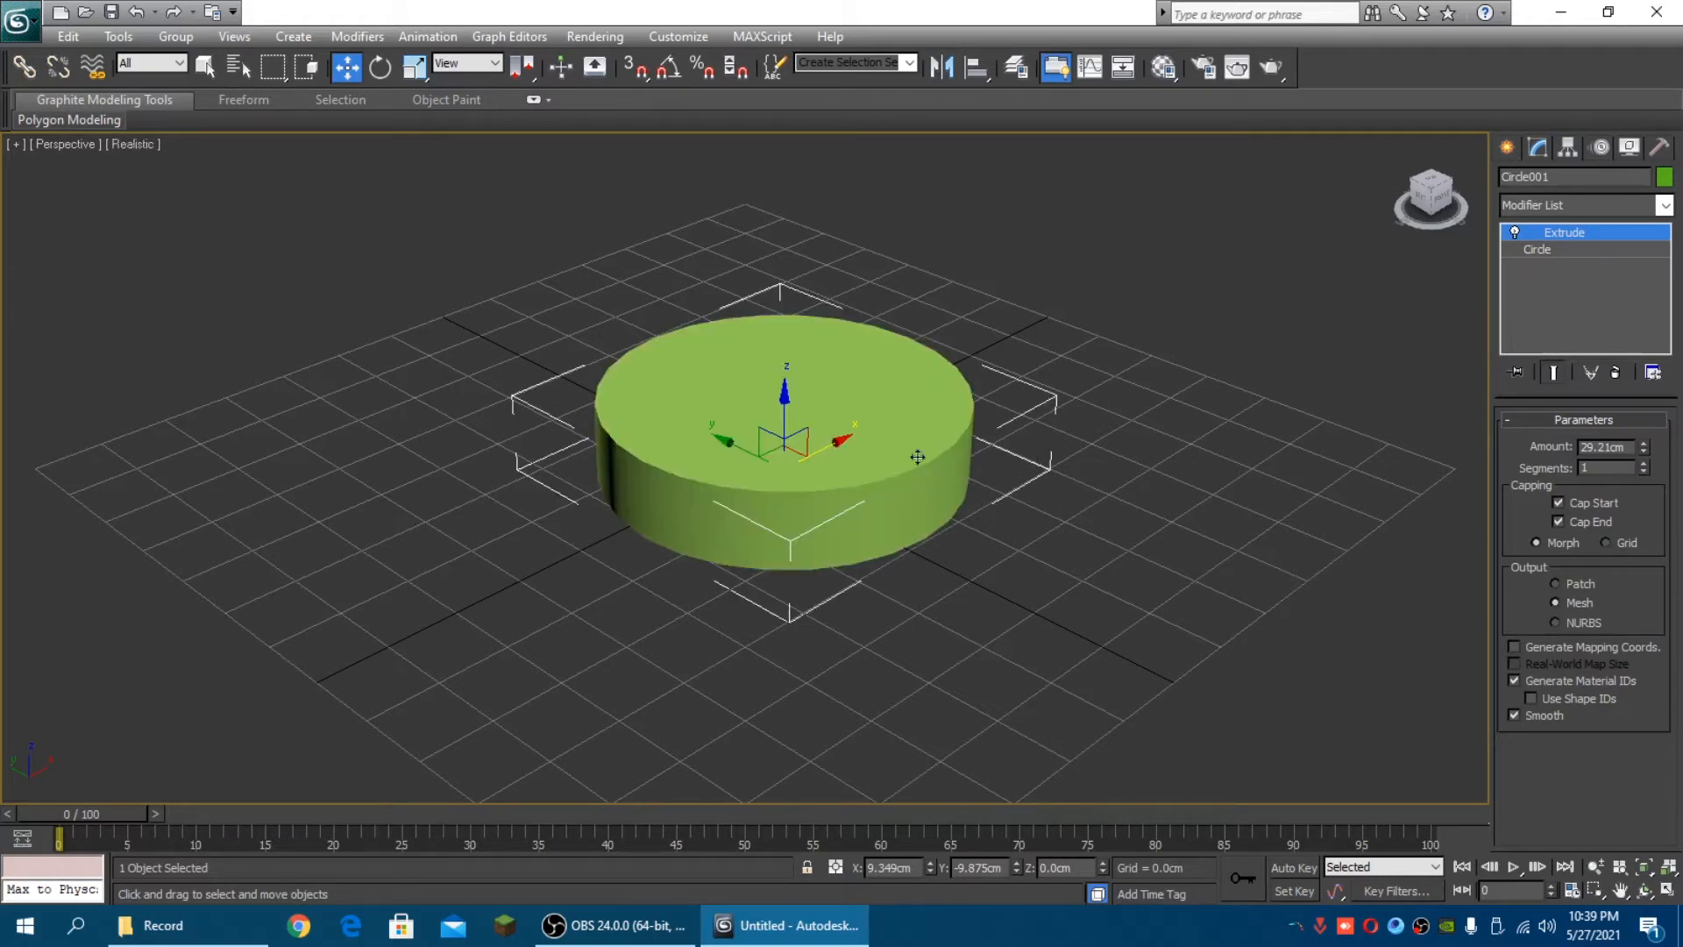
# Raise the circle's extrusion to about 52 cm with 3 segments, with edged faces displayed
pyautogui.moveTo(1644, 447)
pyautogui.mouseDown()
pyautogui.moveTo(1644, 402)
pyautogui.moveTo(1644, 447)
pyautogui.mouseUp()
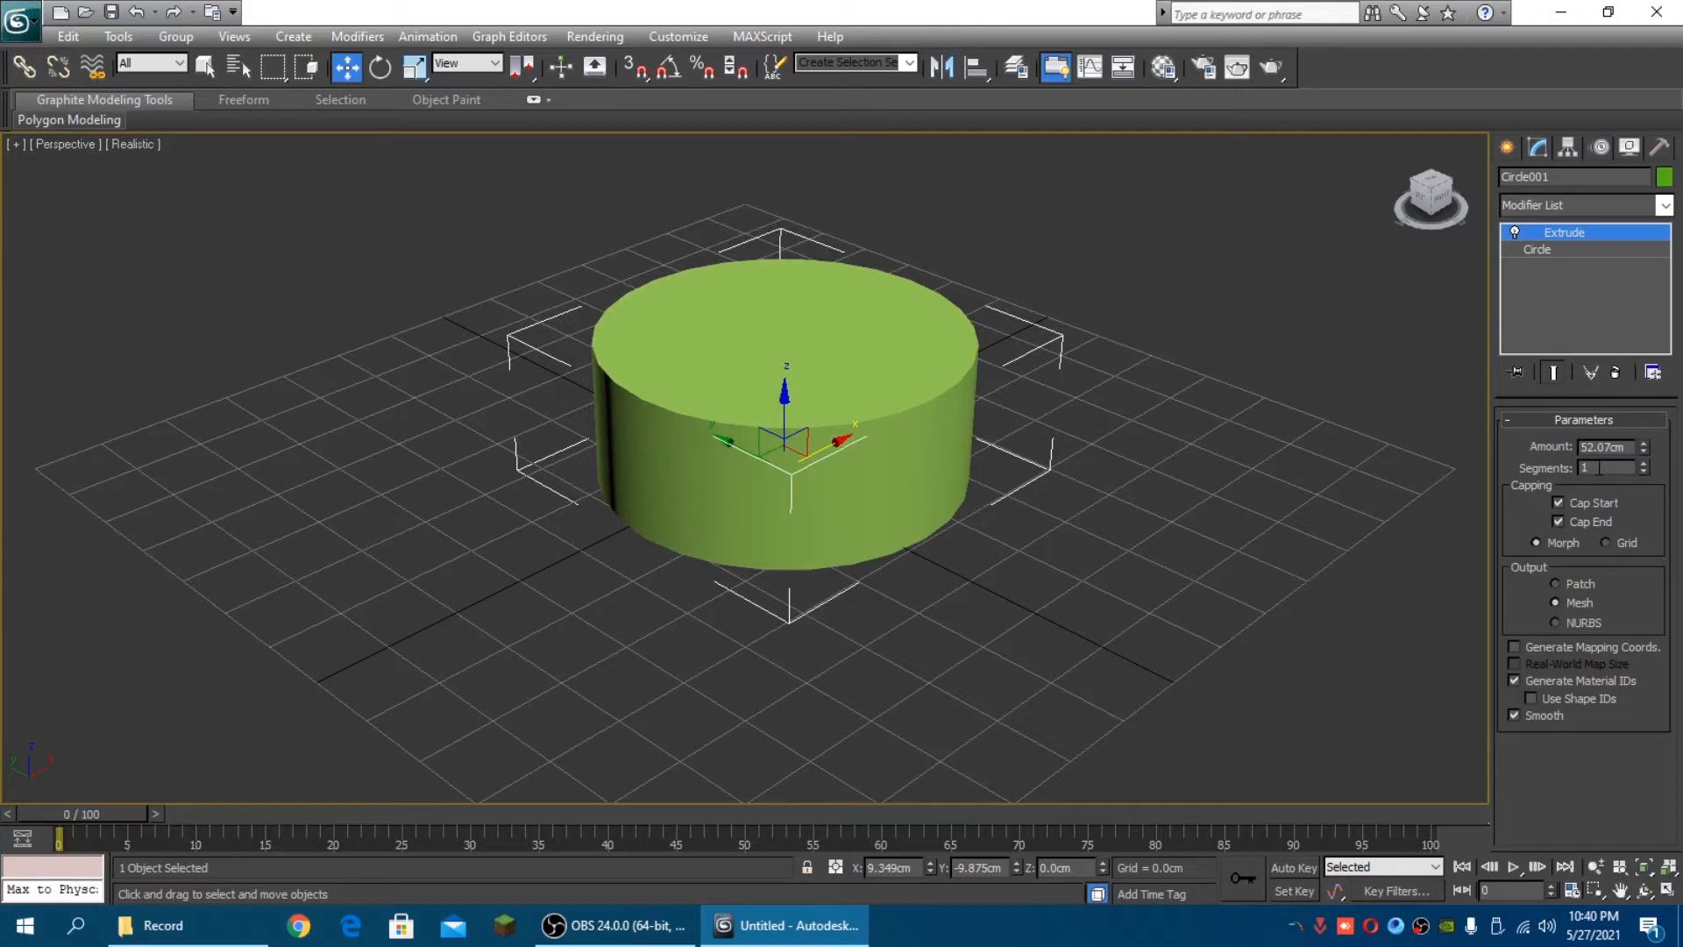
pyautogui.press('F4')
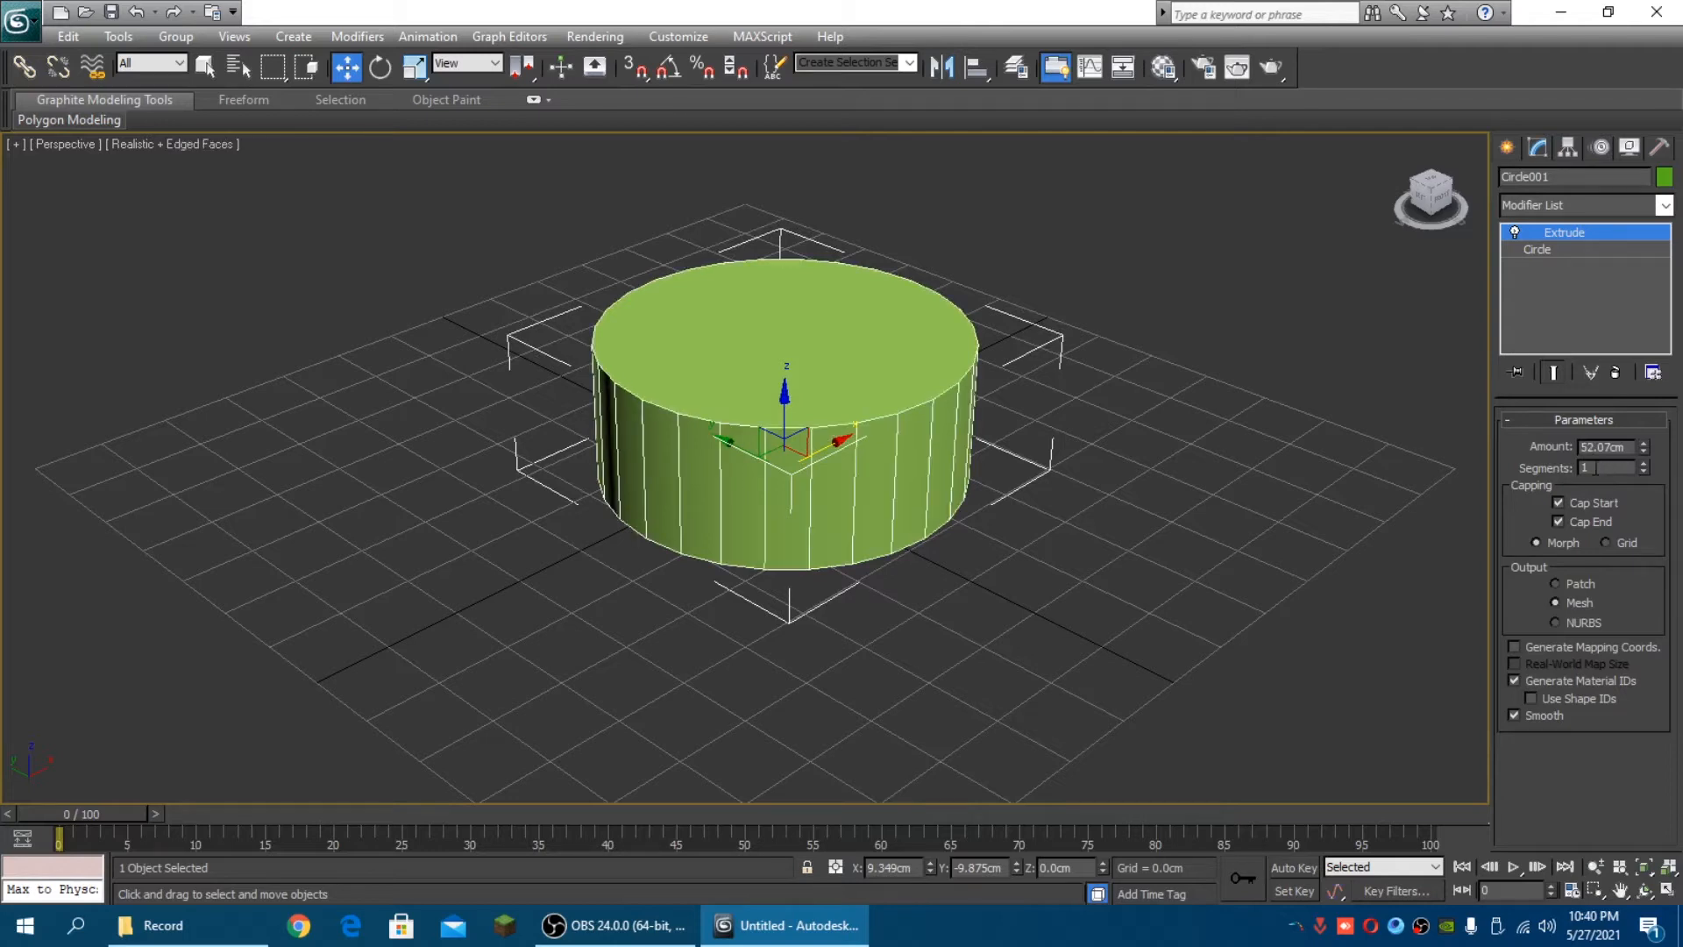
pyautogui.click(1643, 465)
pyautogui.click(1645, 464)
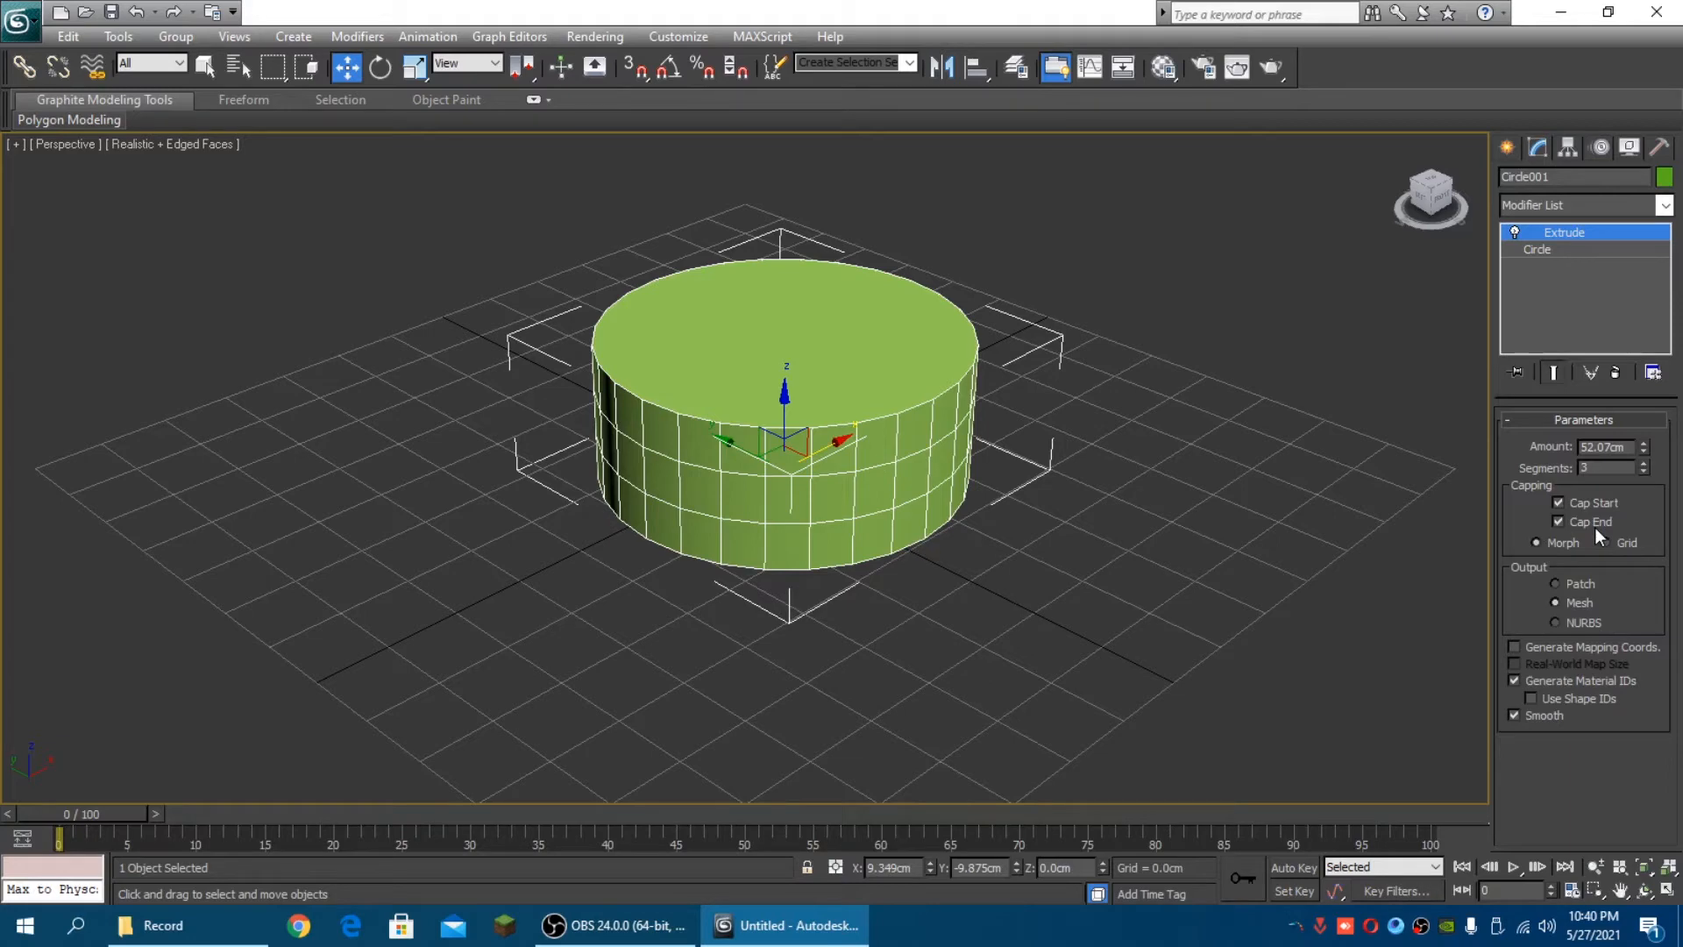
# Try the extruded circle without its end and start caps, and restore both caps
pyautogui.click(1559, 523)
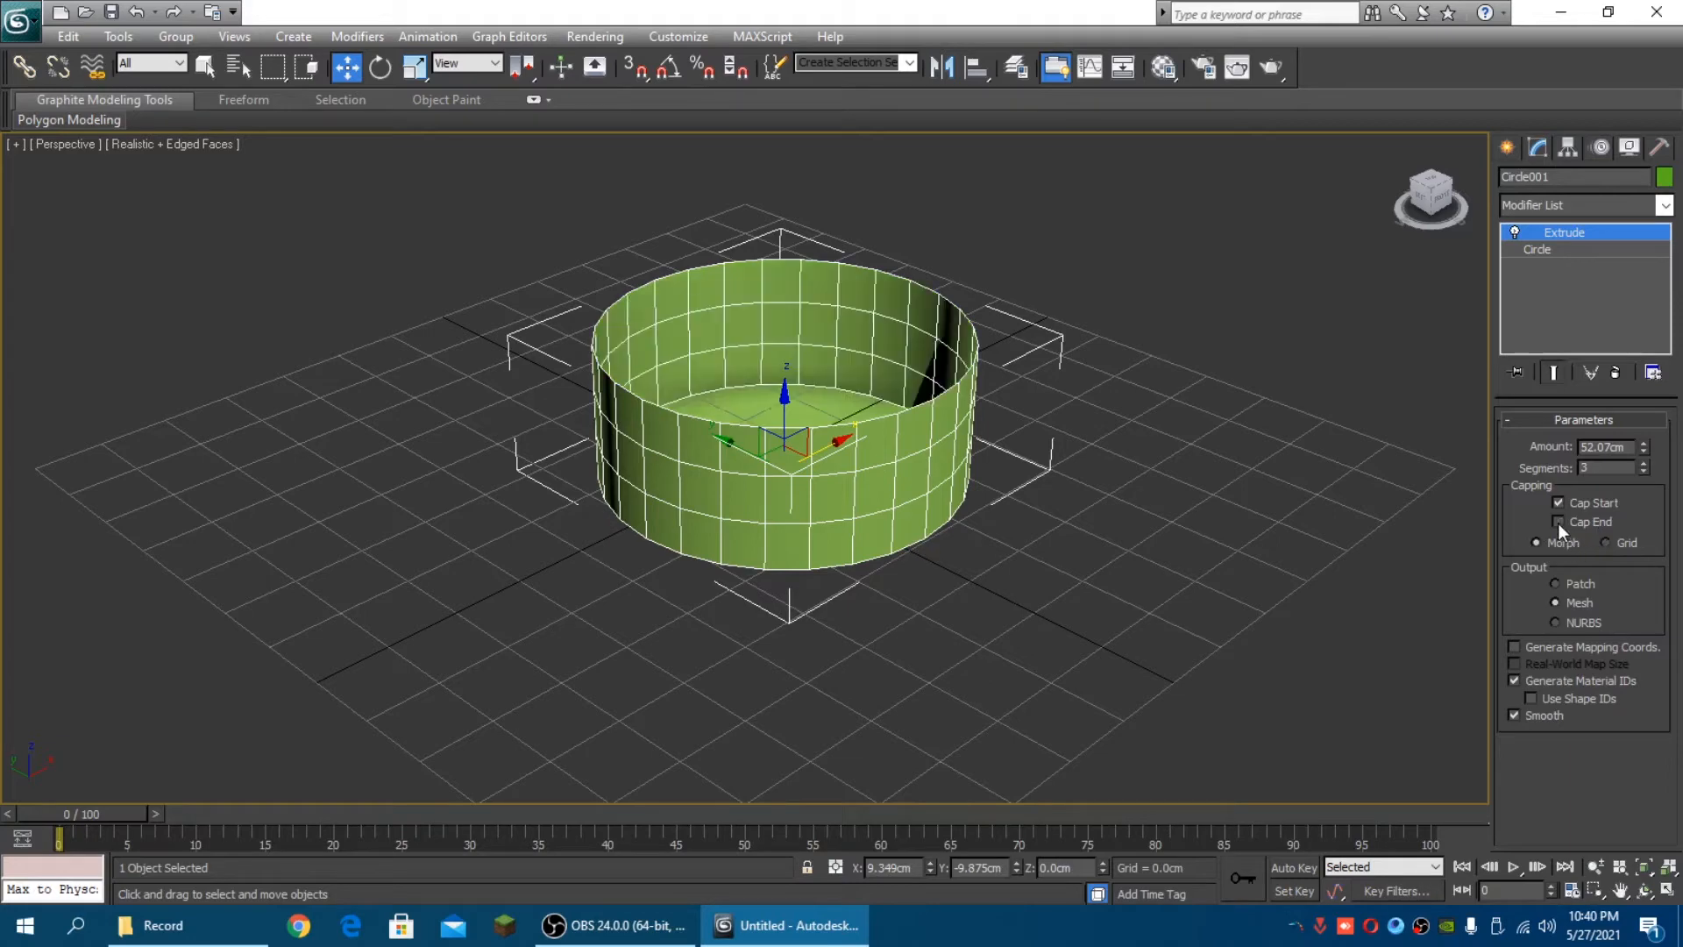
pyautogui.moveTo(1430, 199)
pyautogui.mouseDown()
pyautogui.moveTo(1440, 237)
pyautogui.moveTo(1434, 180)
pyautogui.moveTo(1438, 230)
pyautogui.mouseUp()
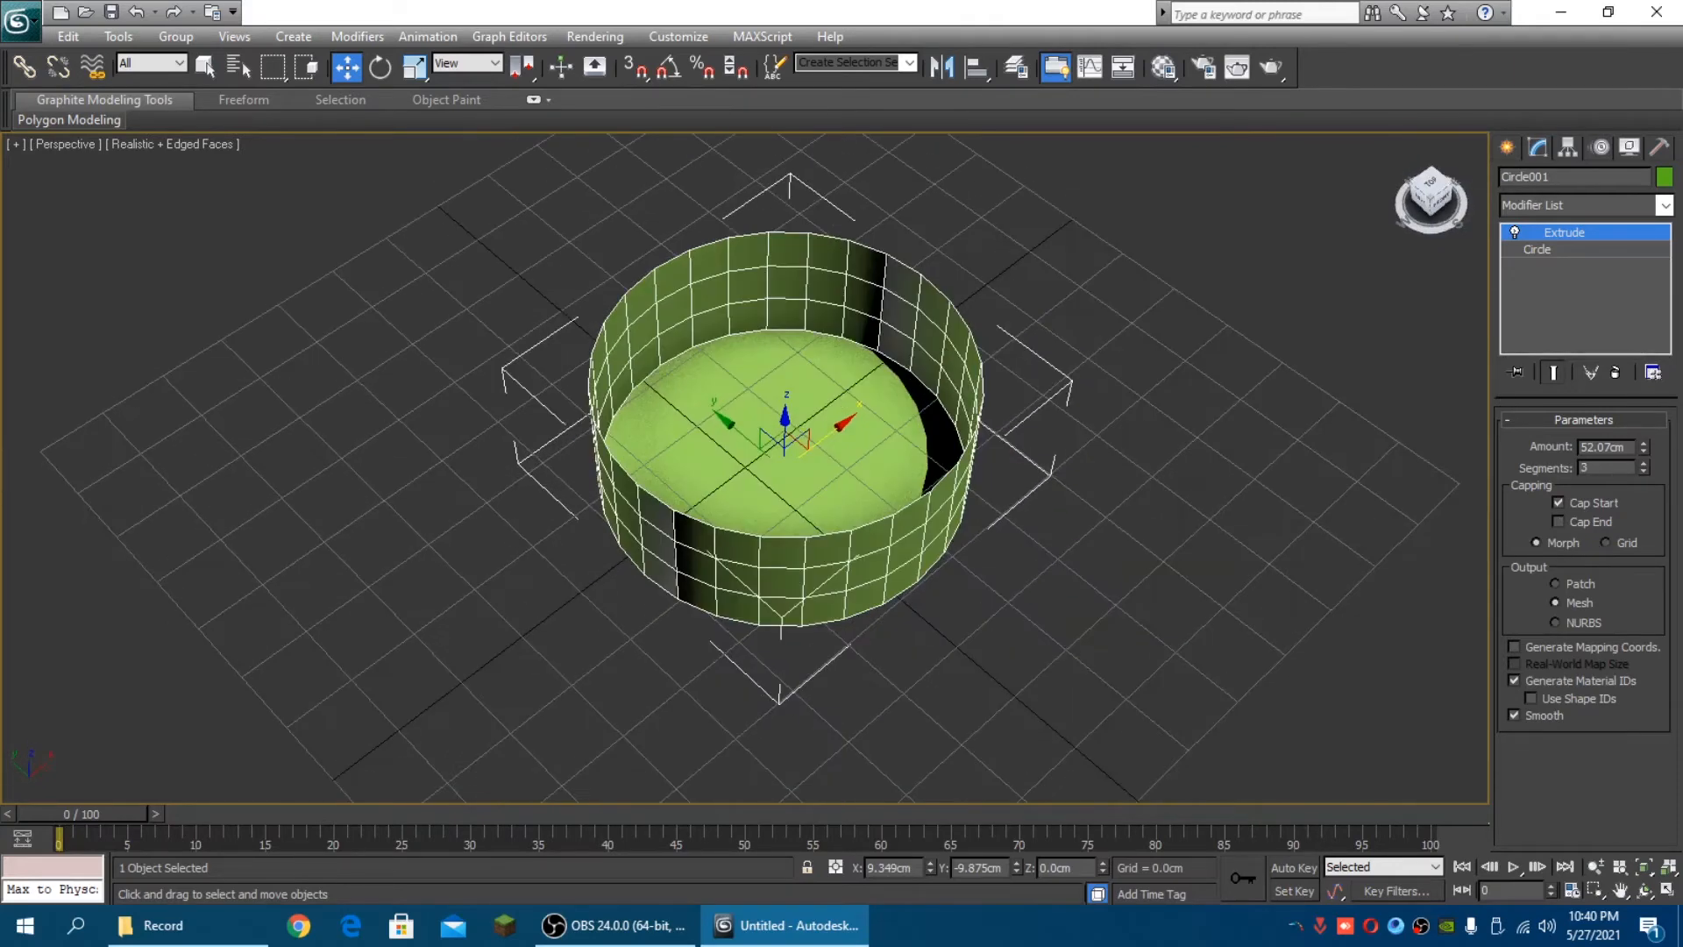
pyautogui.click(1557, 502)
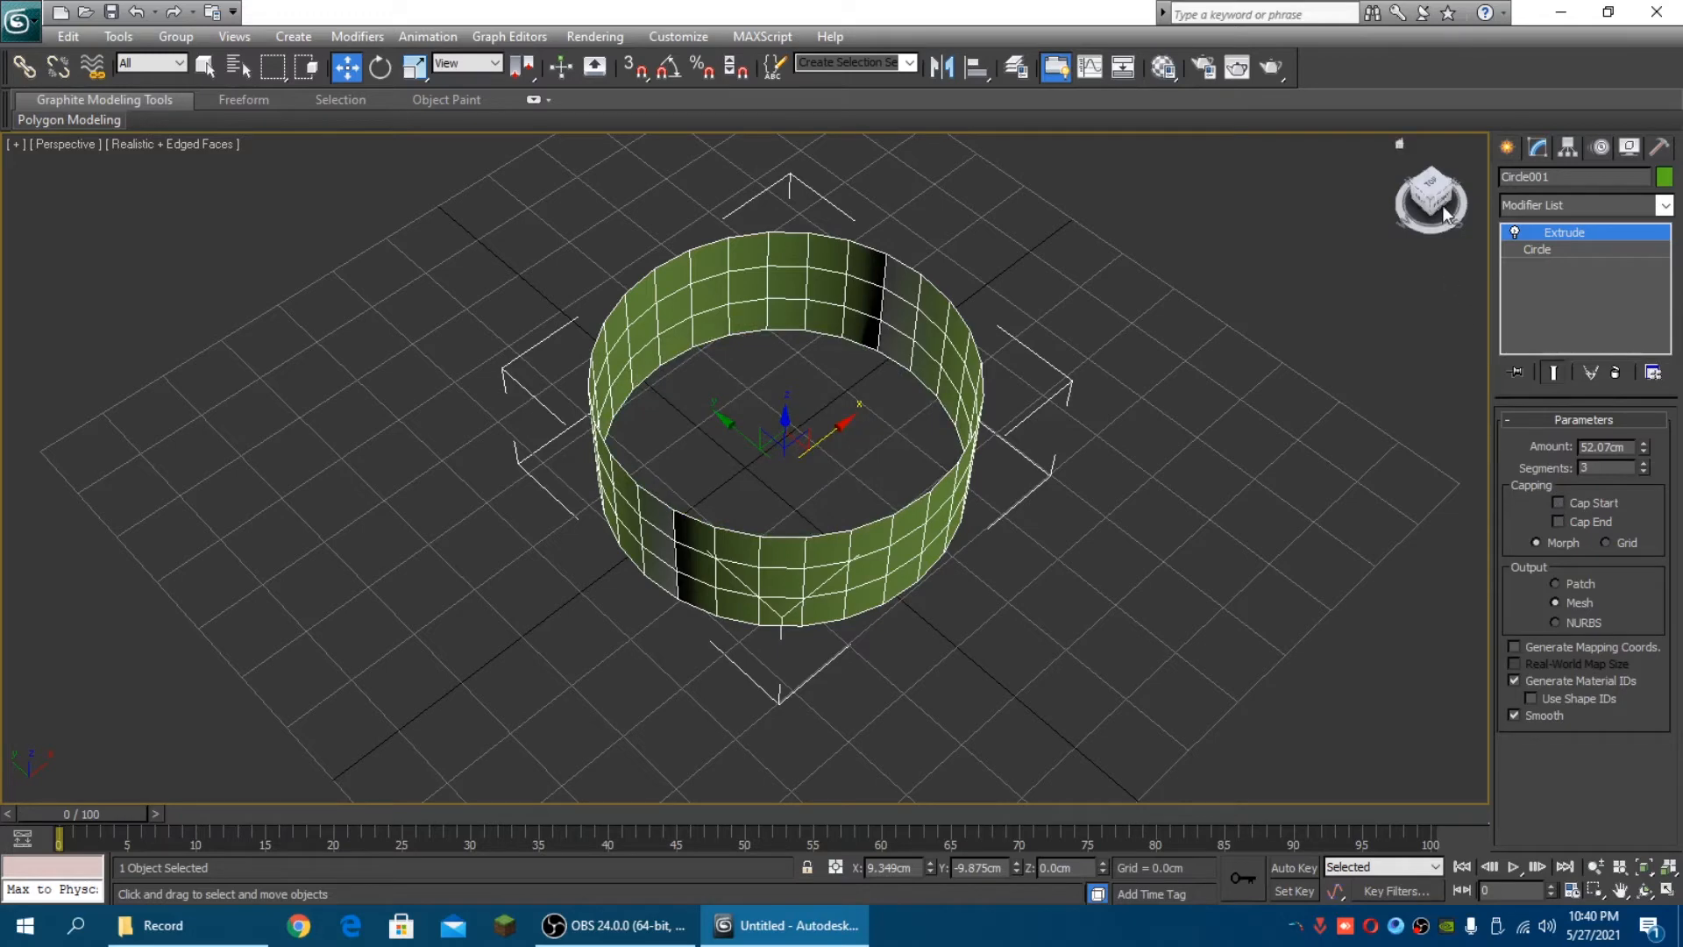
pyautogui.moveTo(1442, 207)
pyautogui.mouseDown()
pyautogui.moveTo(1440, 245)
pyautogui.moveTo(1438, 171)
pyautogui.moveTo(1440, 211)
pyautogui.mouseUp()
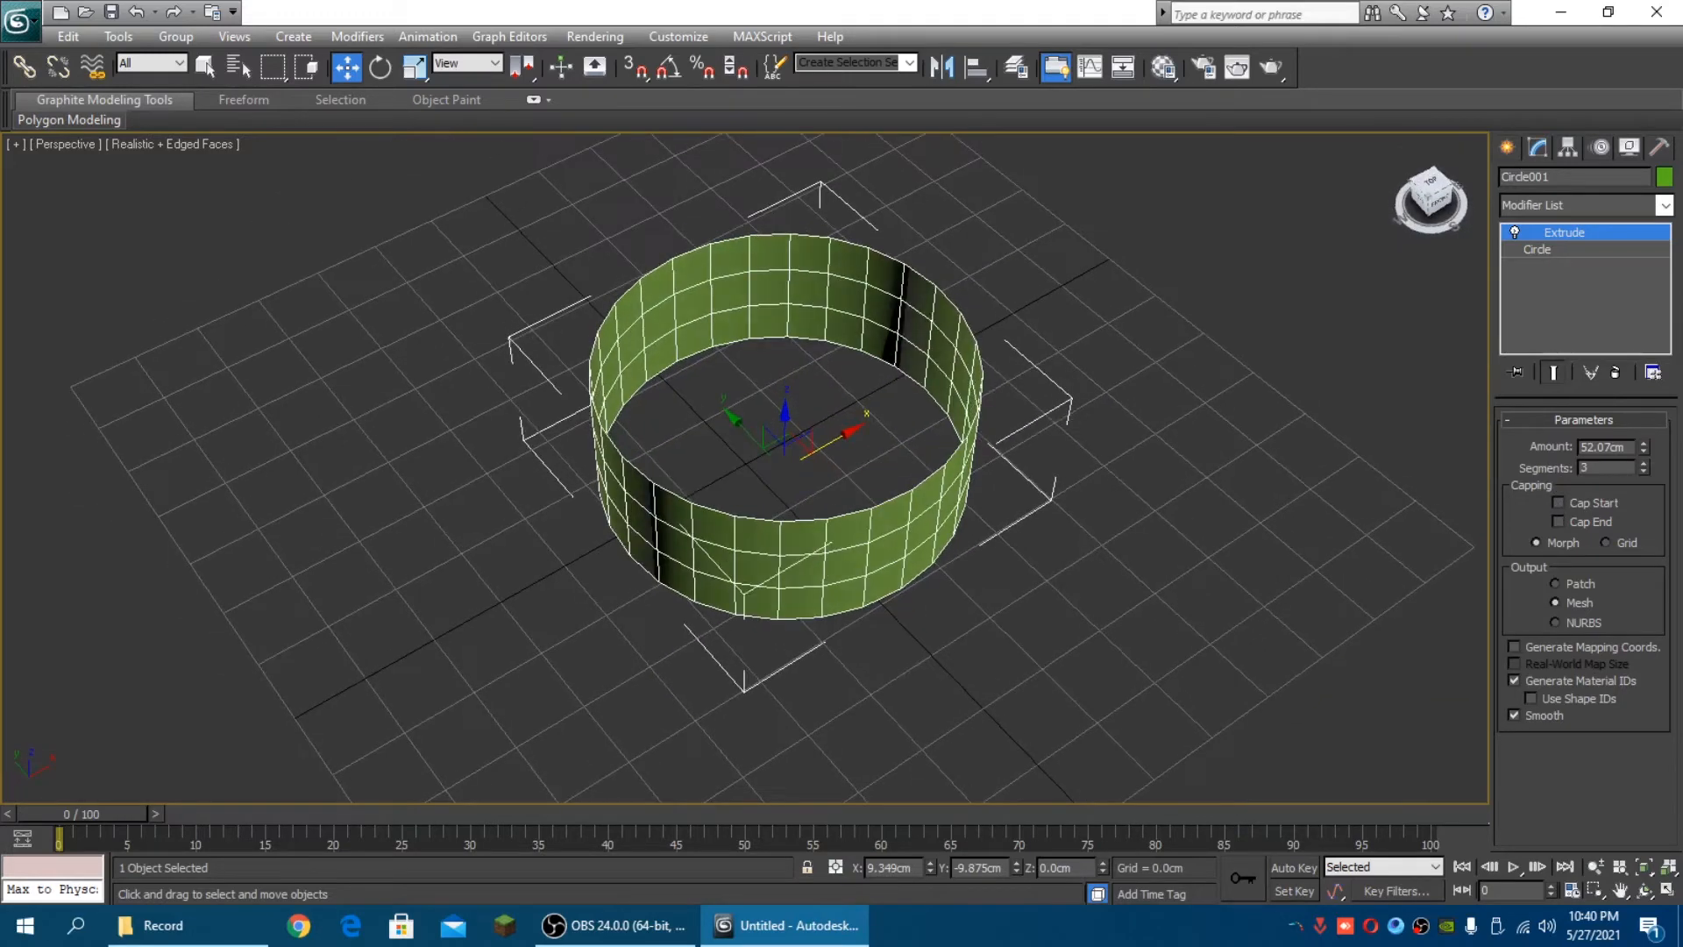
pyautogui.click(1559, 502)
pyautogui.click(1559, 520)
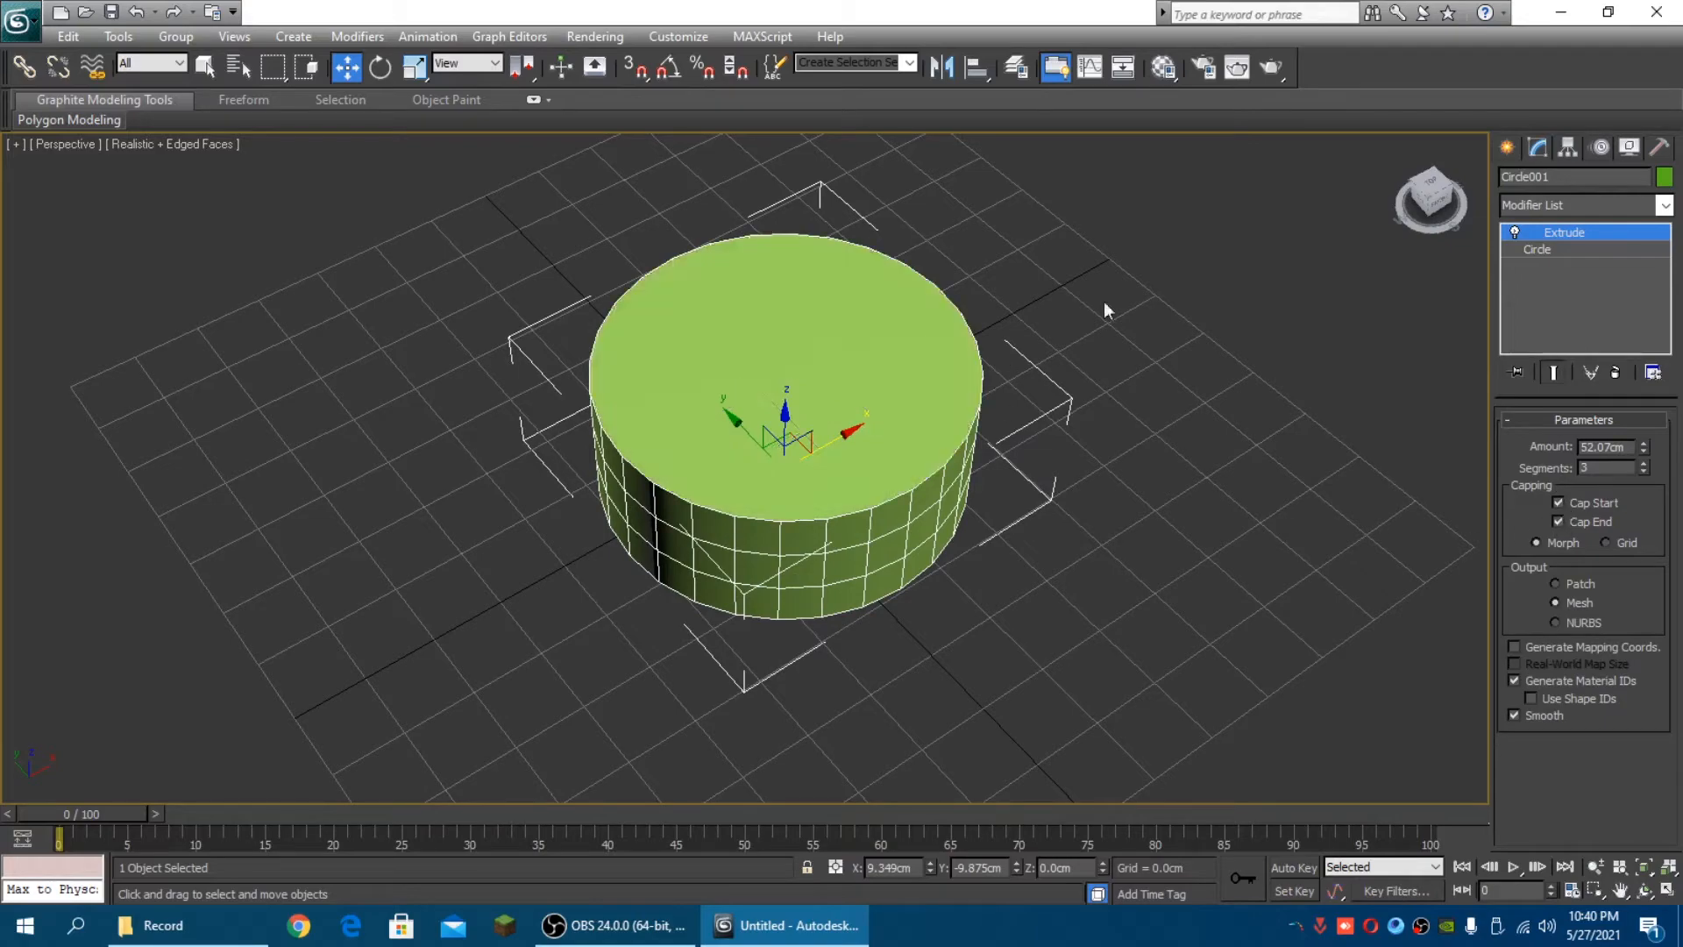
pyautogui.click(1445, 214)
pyautogui.moveTo(1438, 211)
pyautogui.mouseDown()
pyautogui.moveTo(1438, 176)
pyautogui.moveTo(1438, 239)
pyautogui.mouseUp()
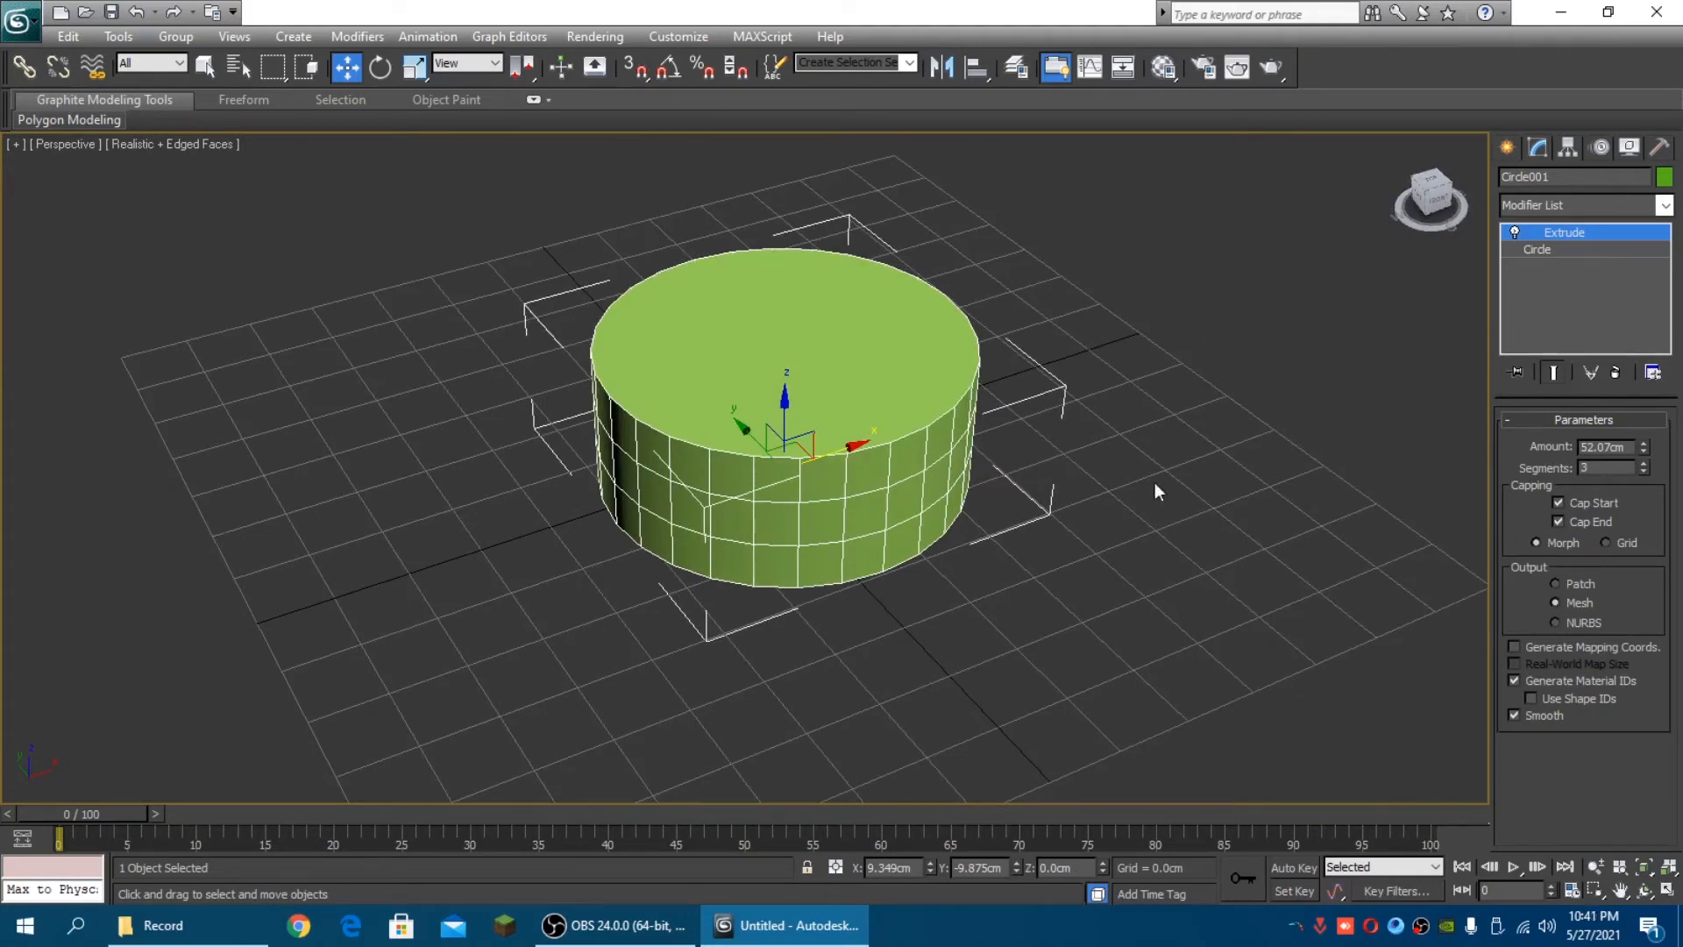
# Delete the extruded circle and place a text spline reading "RAYA DESIGN" in the front view
pyautogui.press('Delete')
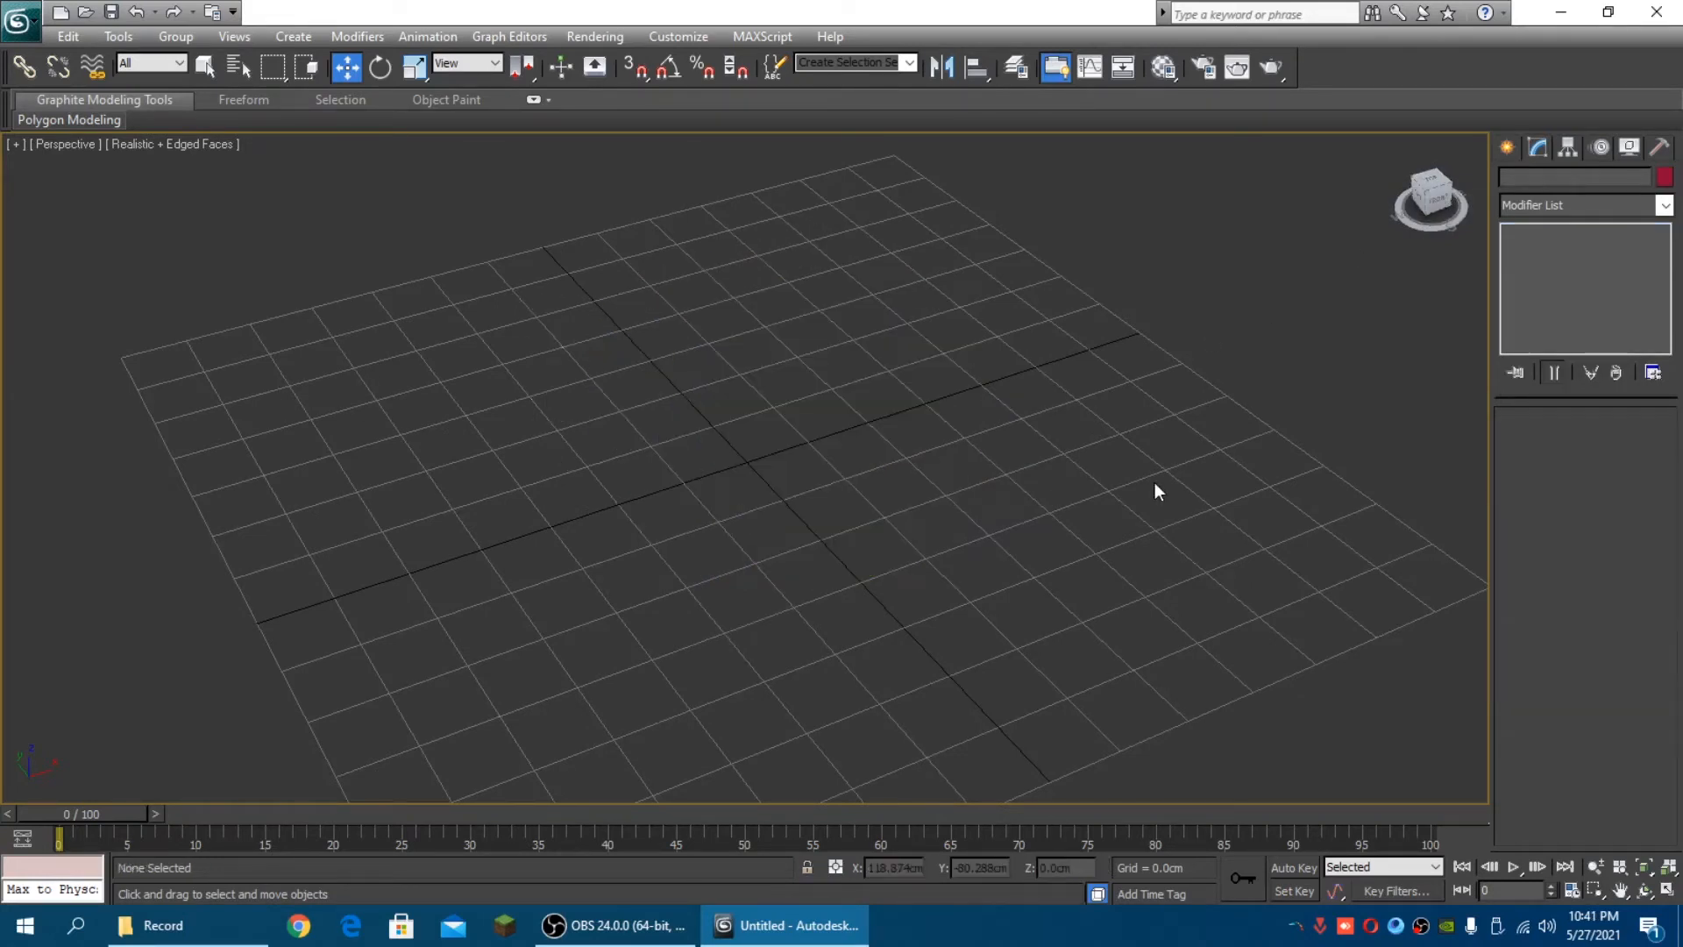
pyautogui.click(1508, 148)
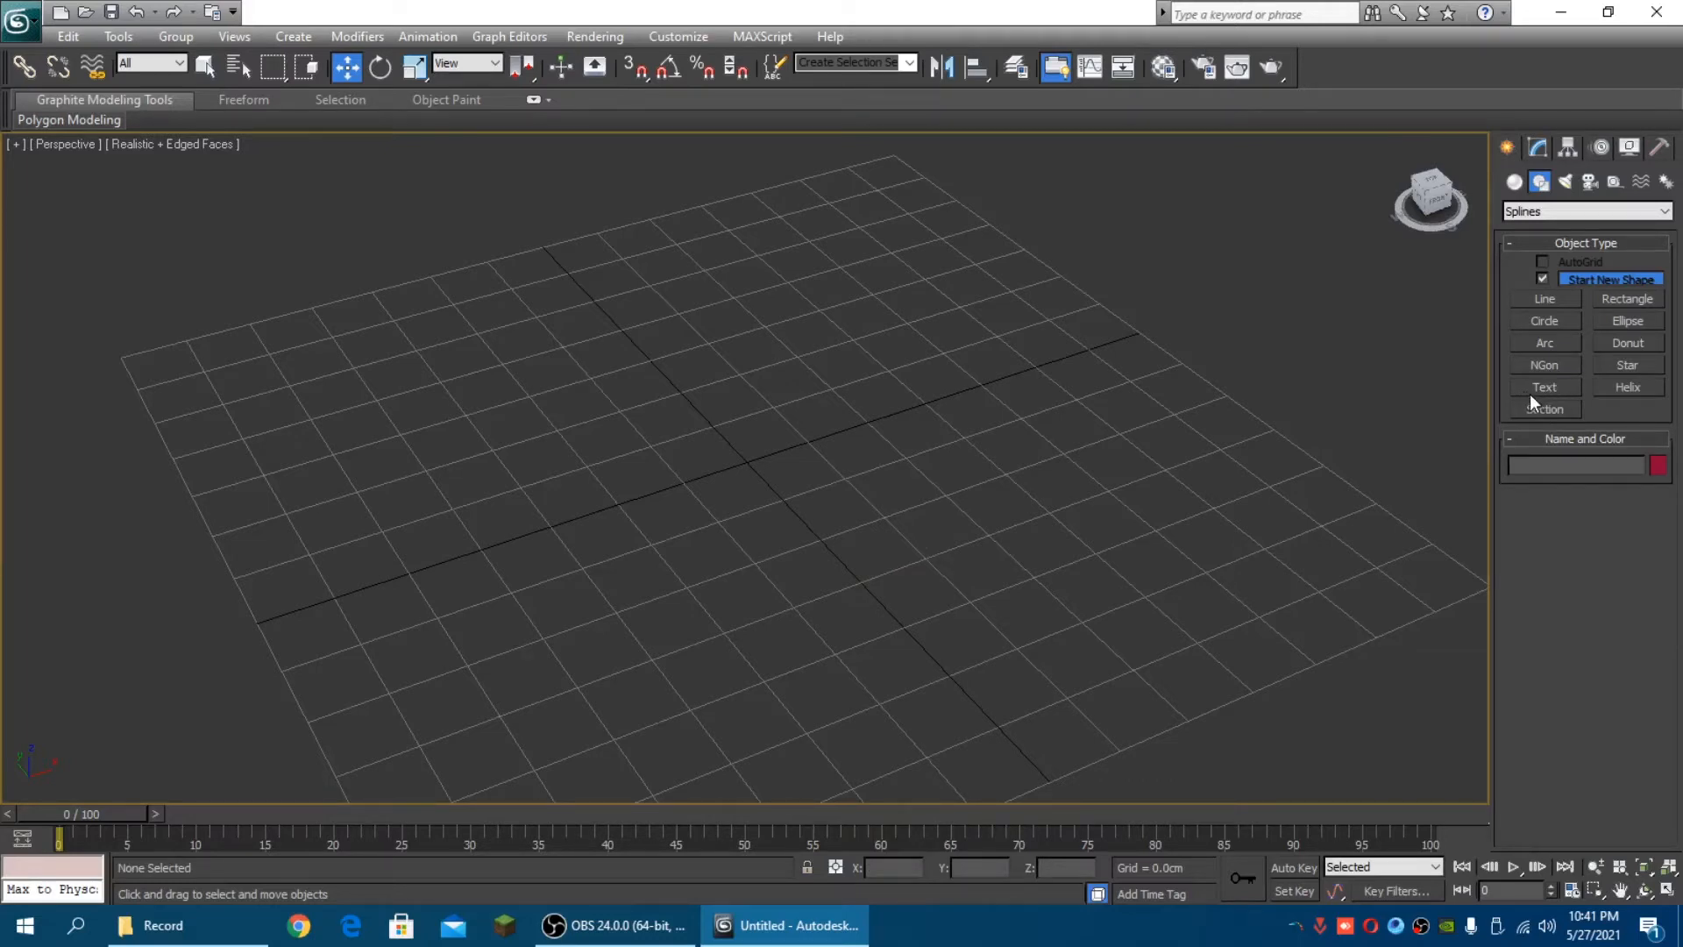
pyautogui.press('f')
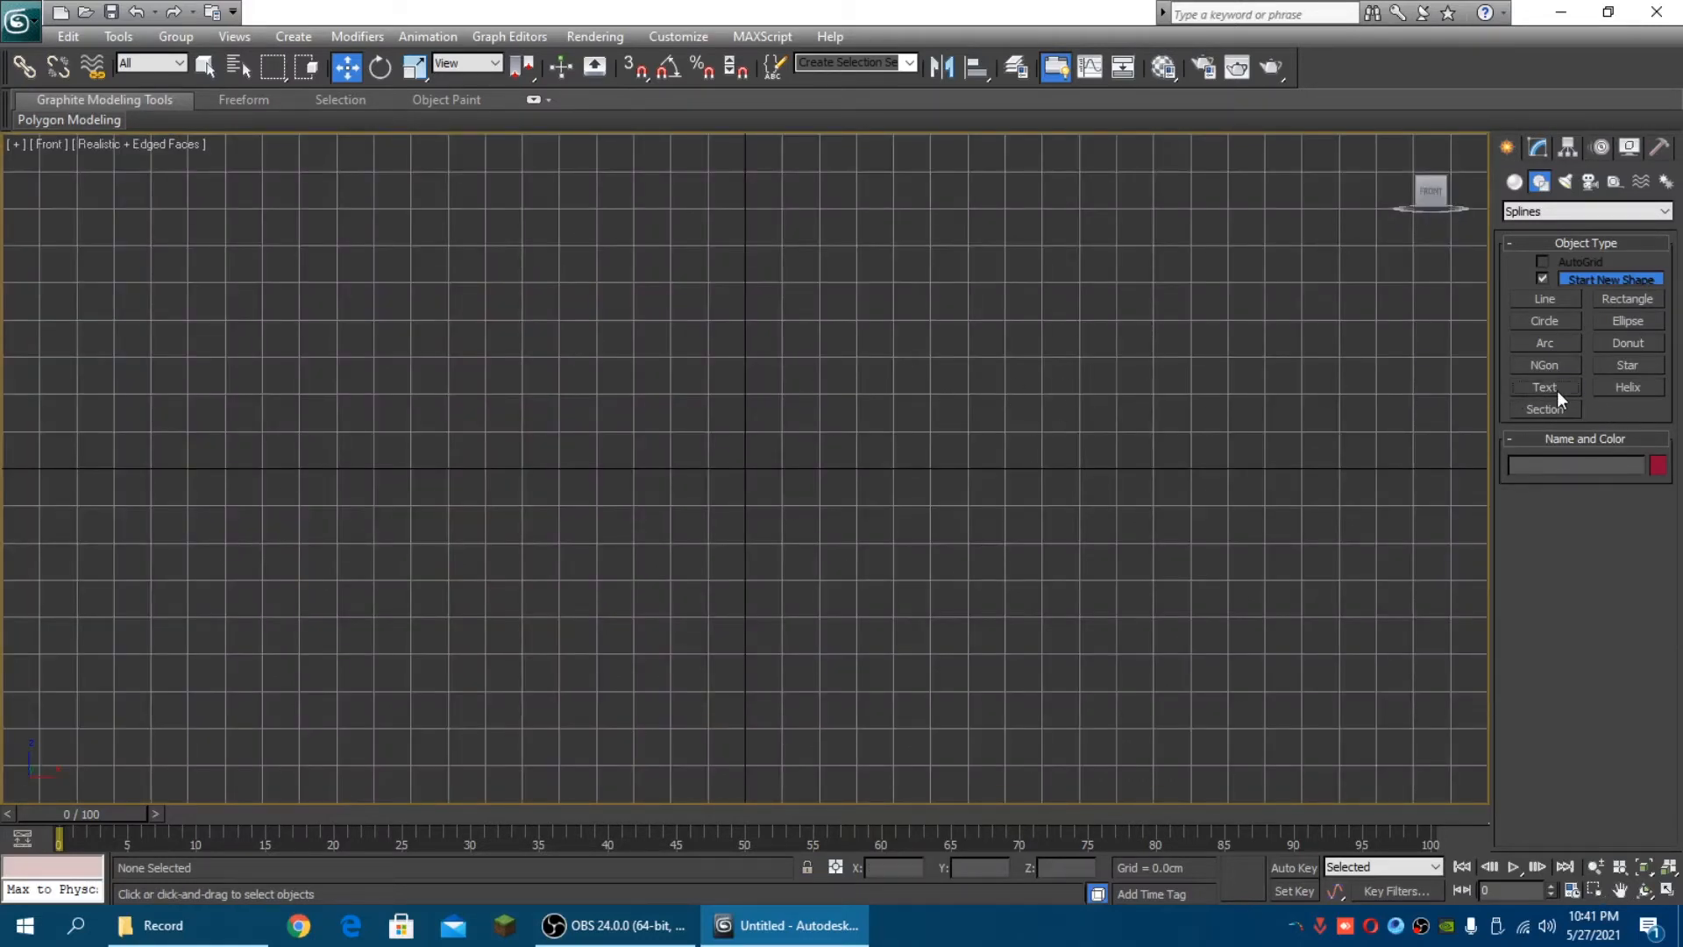
pyautogui.click(1558, 392)
pyautogui.click(1567, 701)
pyautogui.hotkey('ctrl', 'a')
pyautogui.write('RAYA')
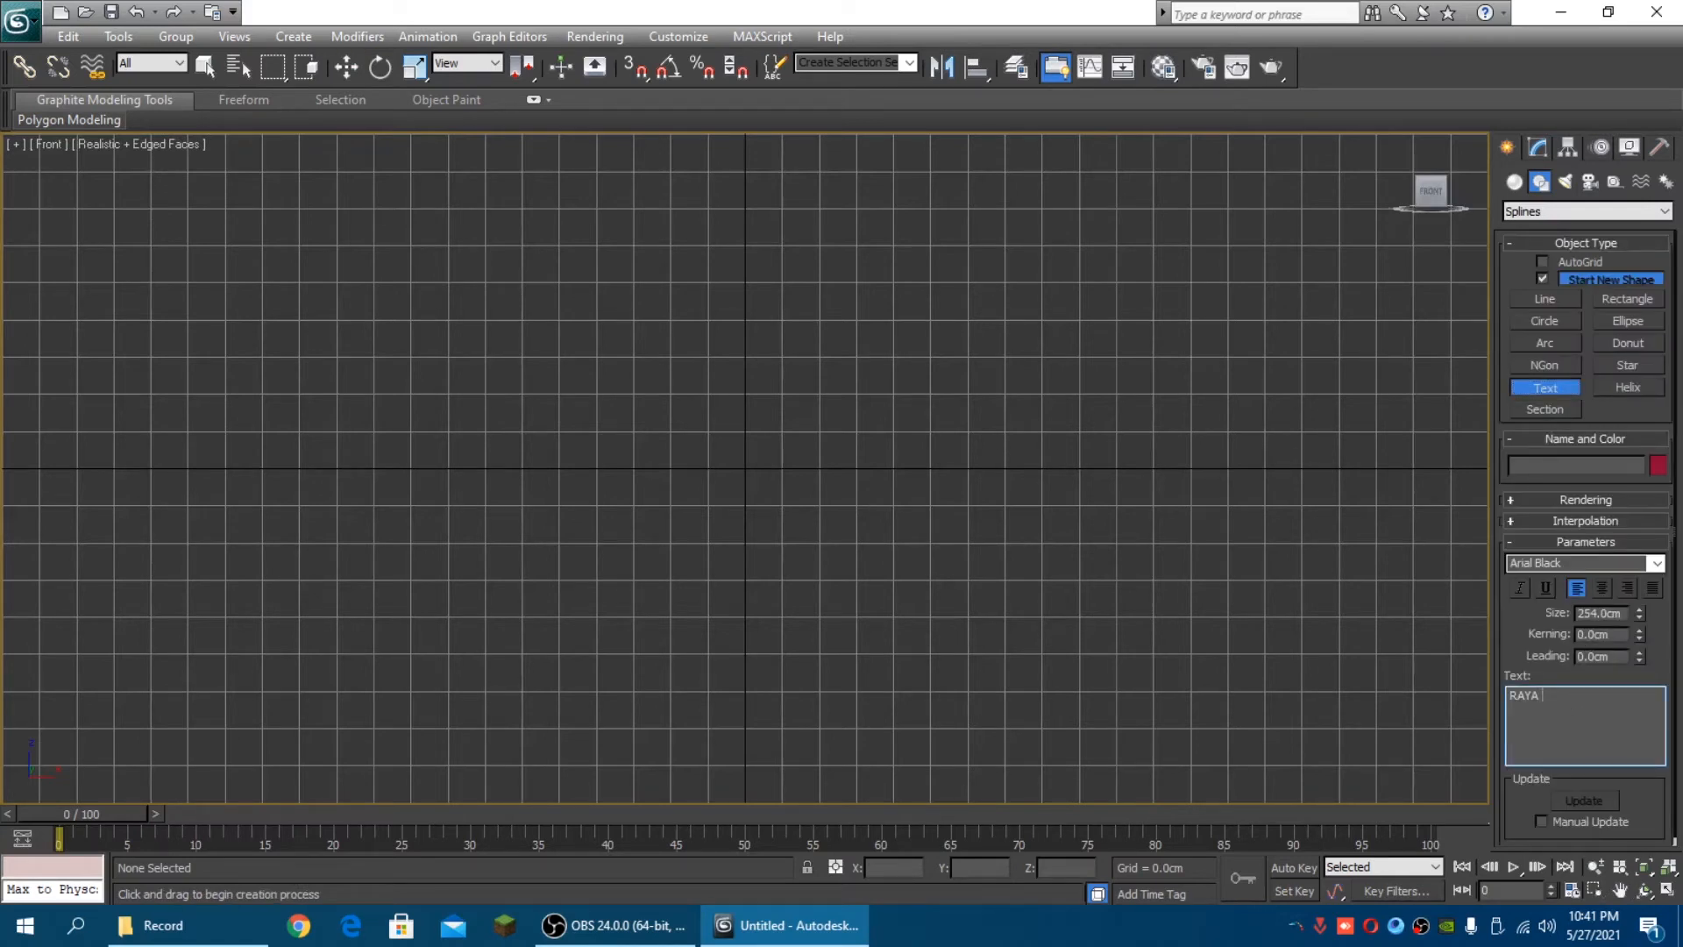
pyautogui.write(' DESIGN')
pyautogui.click(749, 404)
pyautogui.scroll(-3, 1073, 473)
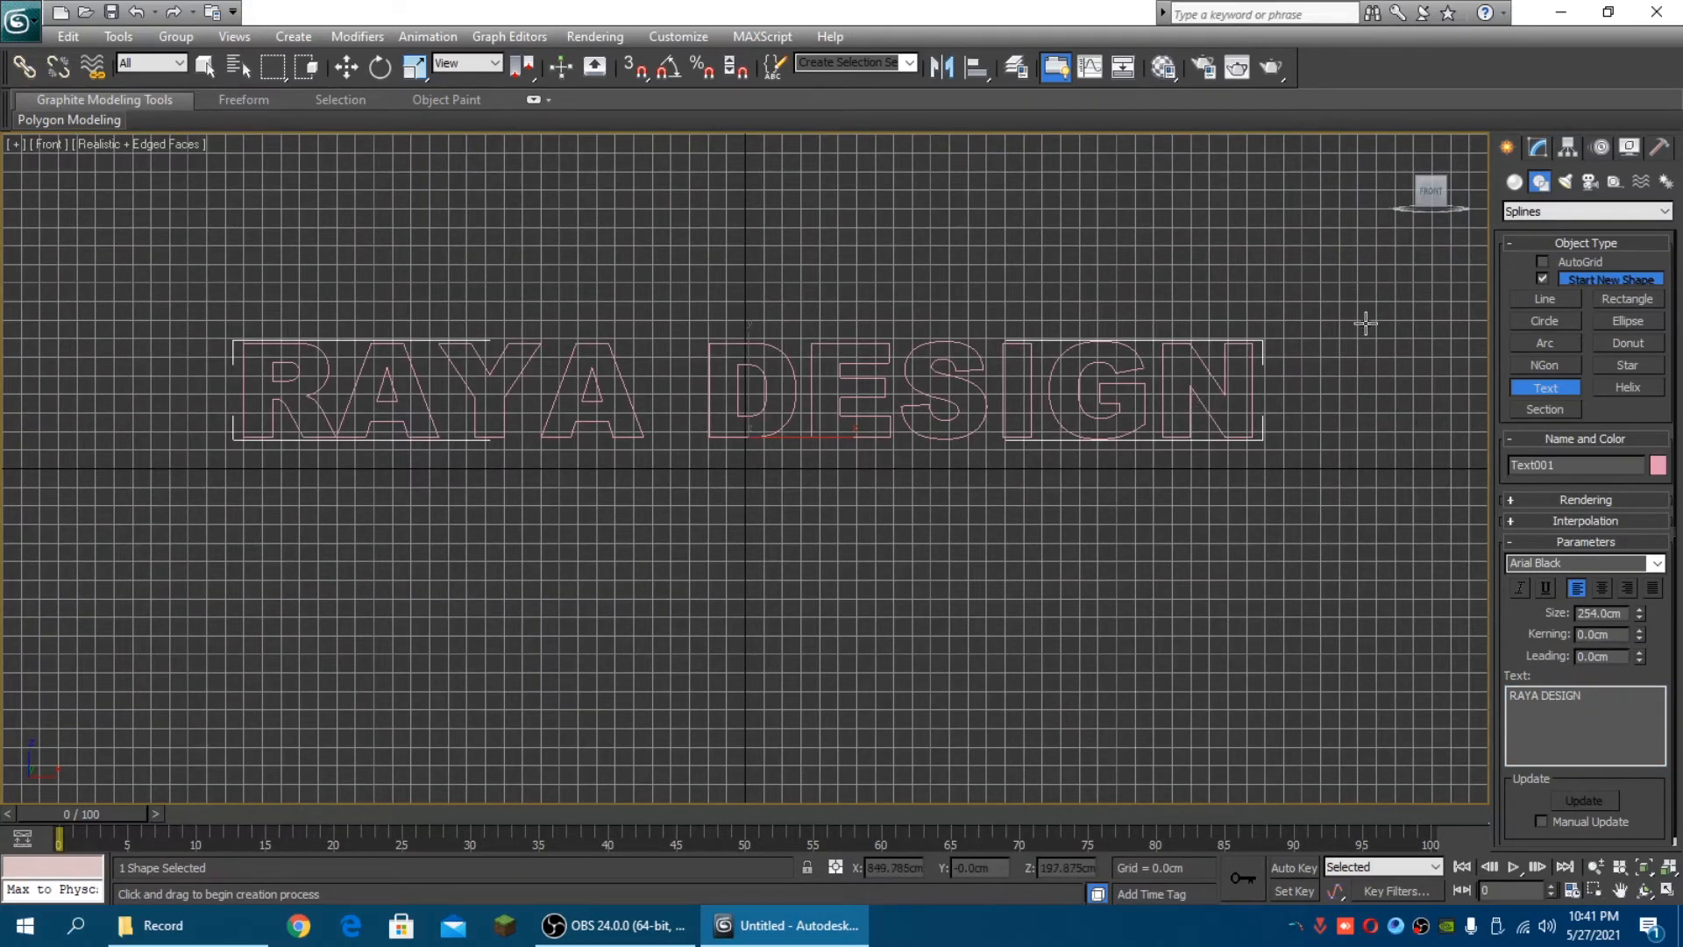
# Extrude the "RAYA DESIGN" text by 52.07 cm with 3 segments and show it shaded without edges in the perspective view
pyautogui.press('p')
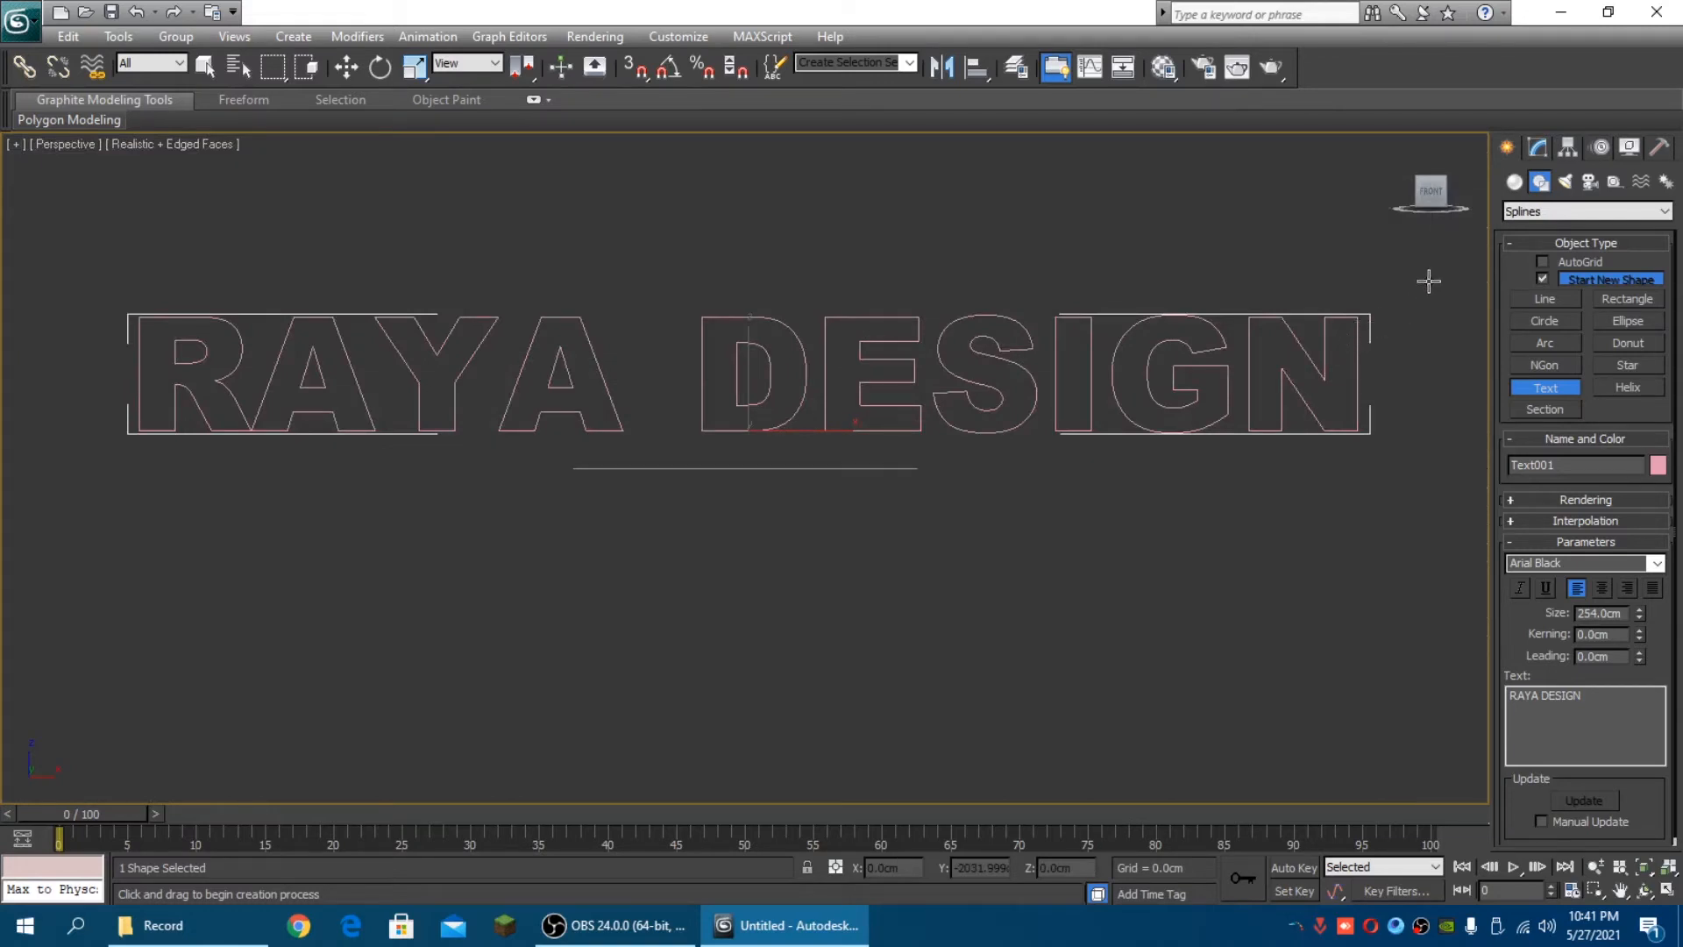
pyautogui.moveTo(1431, 193)
pyautogui.moveTo(1431, 193); pyautogui.dragTo(1442, 209)
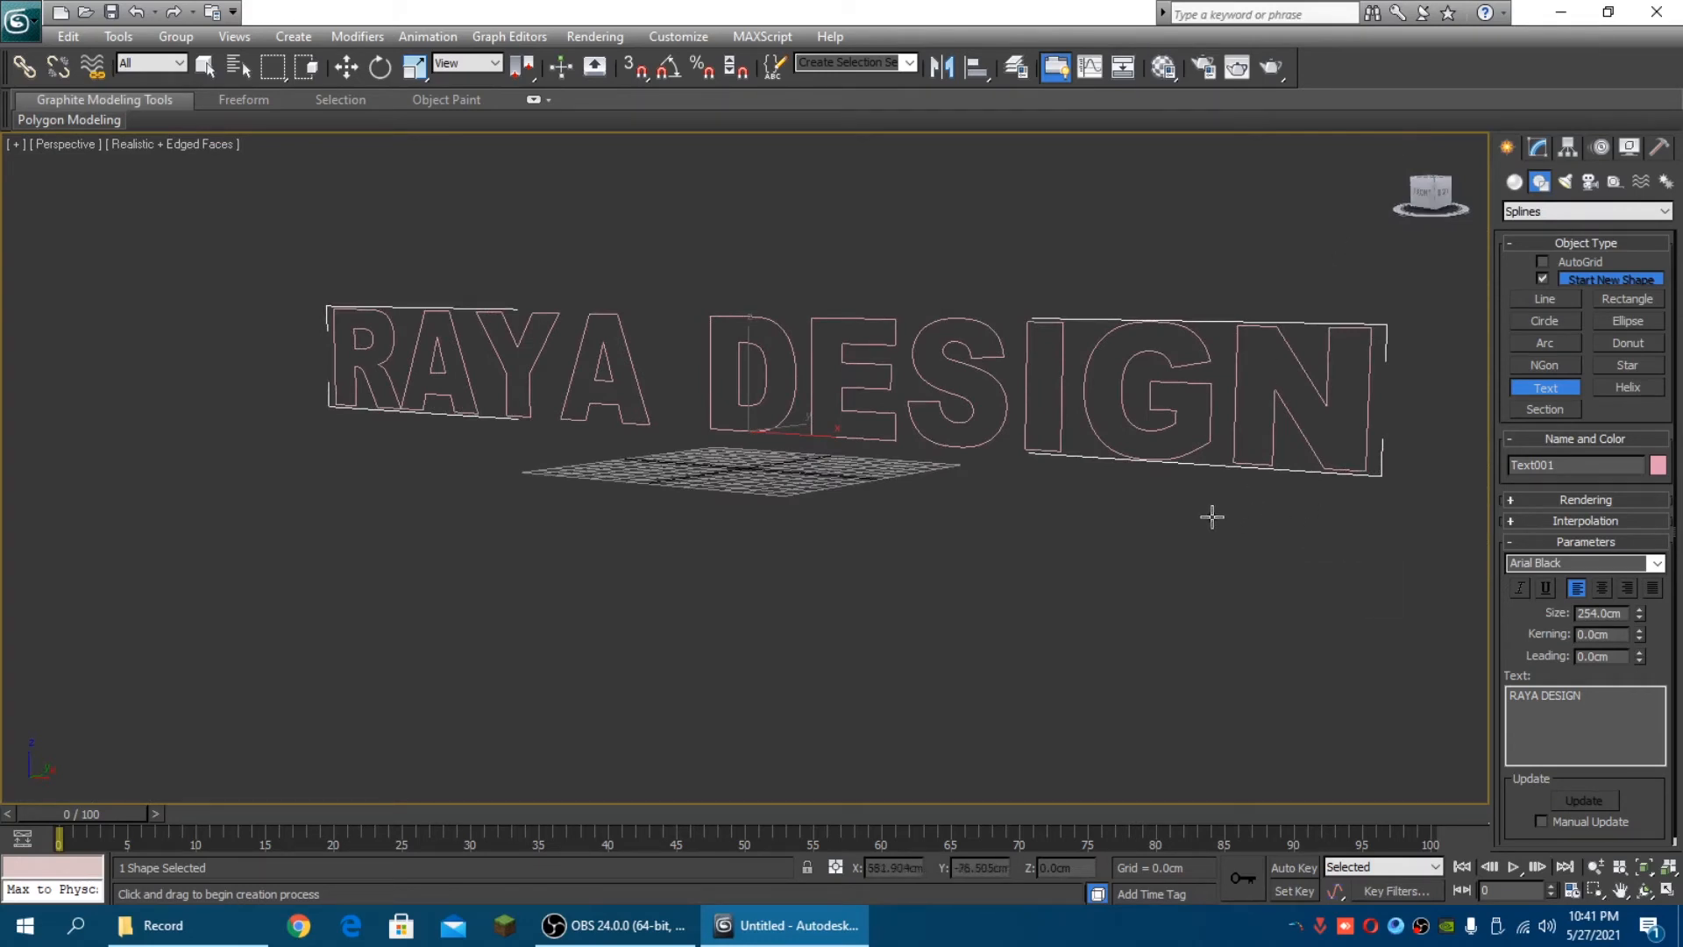
pyautogui.click(1621, 890)
pyautogui.moveTo(1161, 575); pyautogui.dragTo(1123, 634)
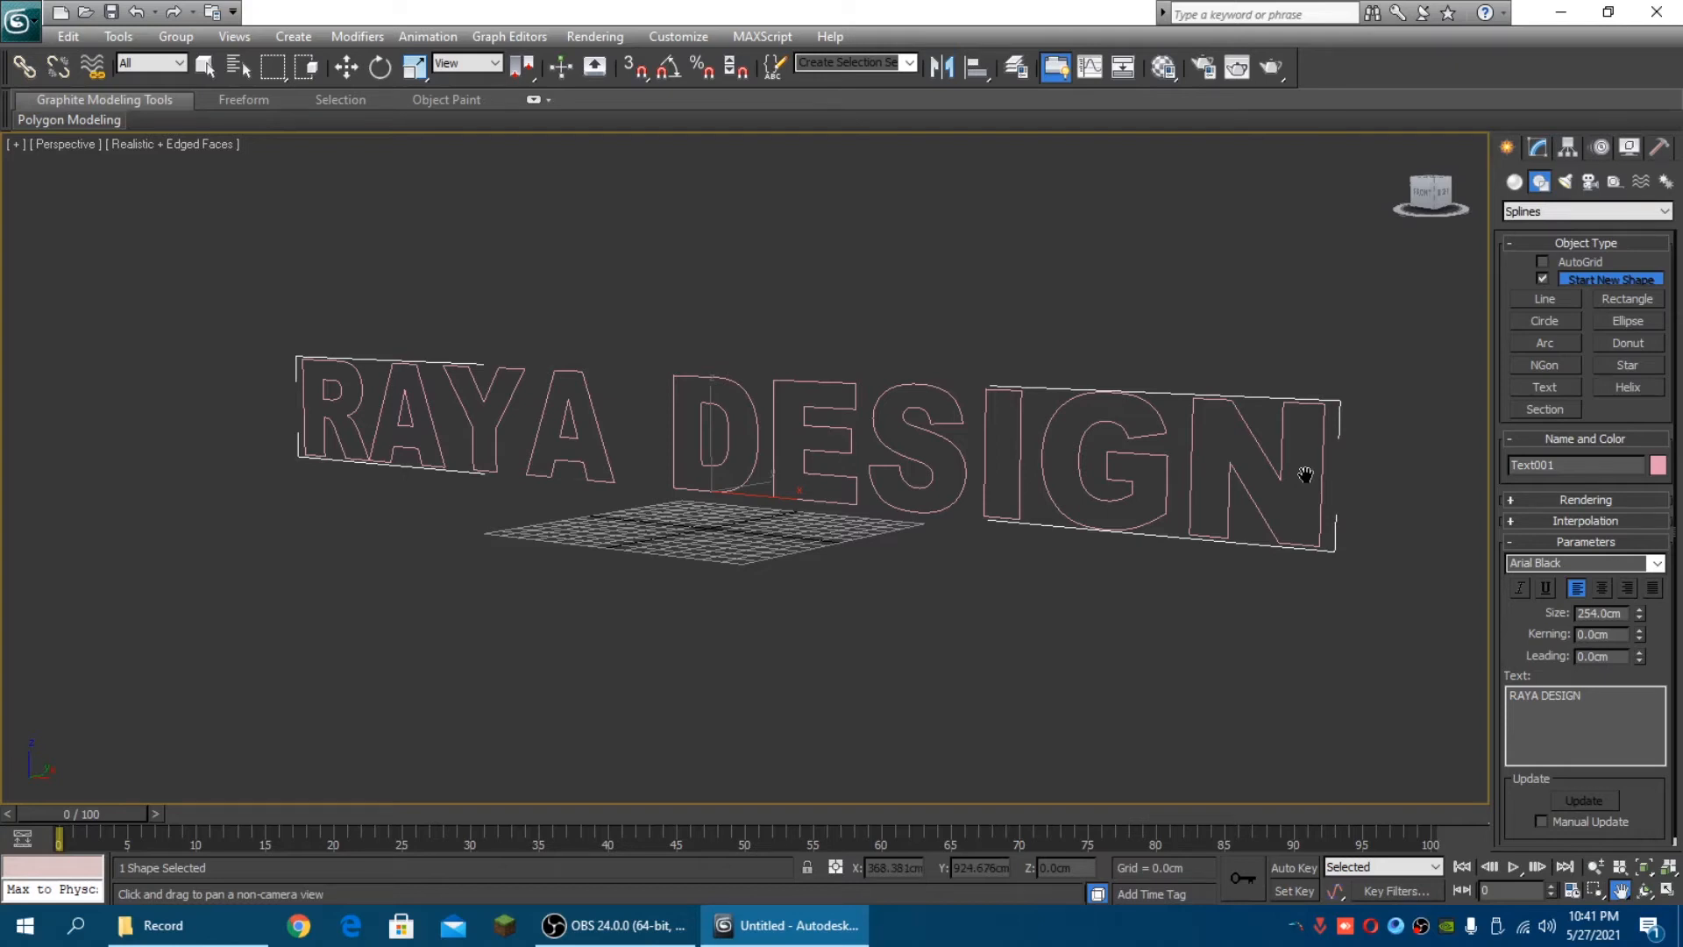
pyautogui.click(1539, 148)
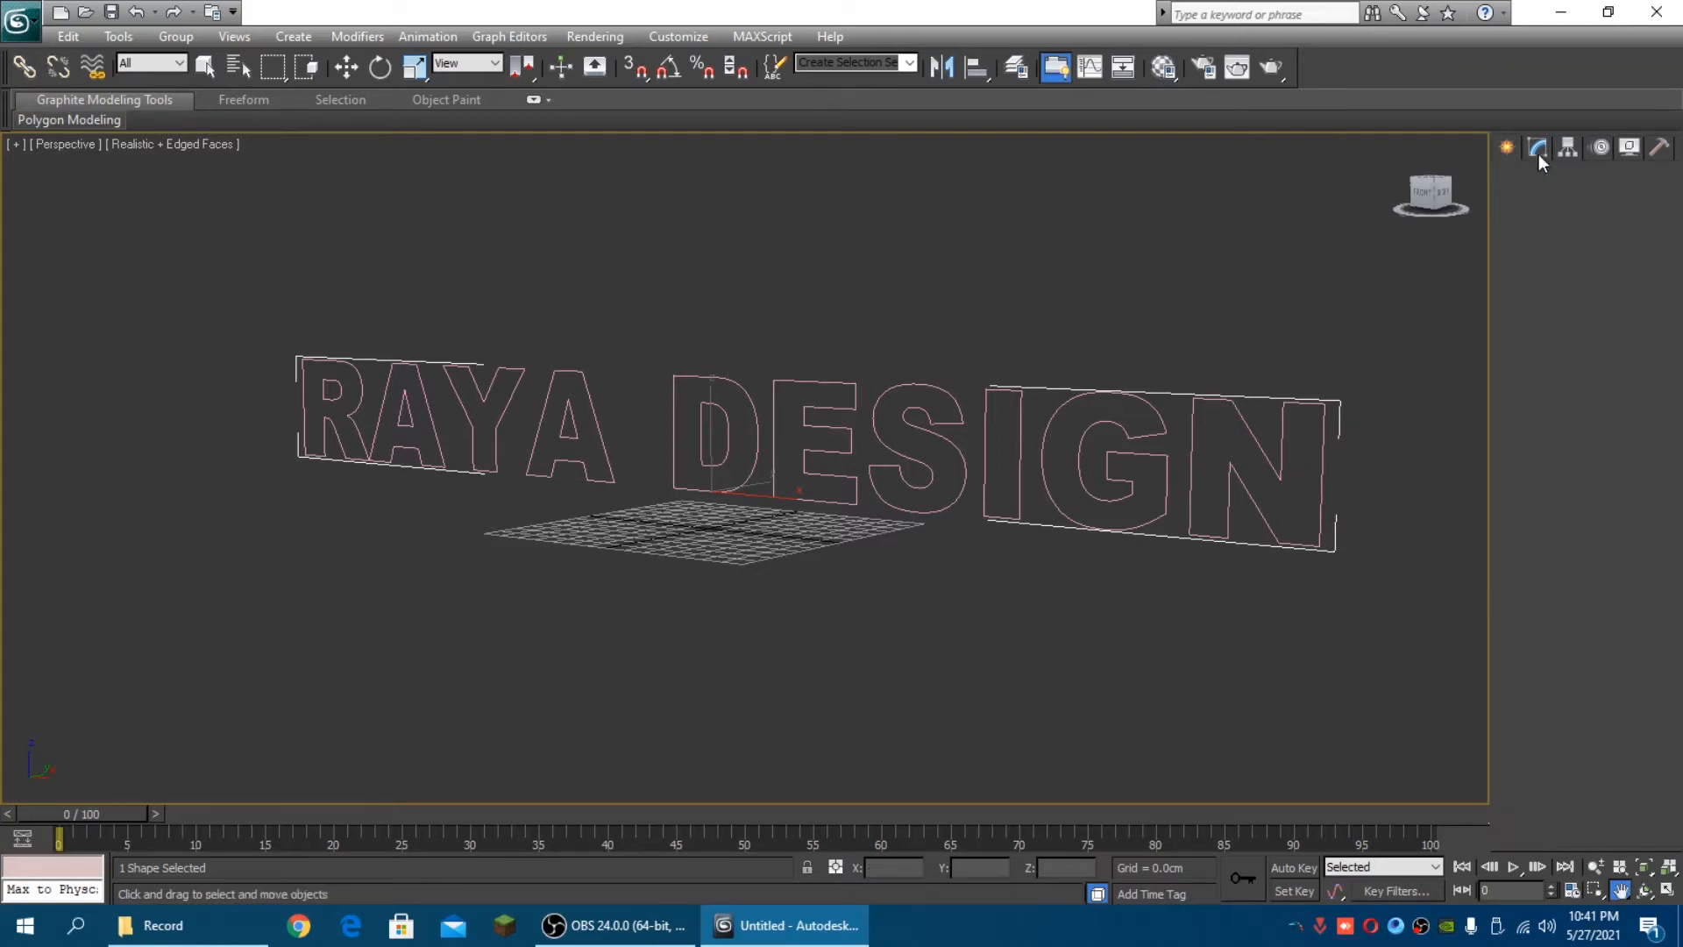
pyautogui.click(1559, 207)
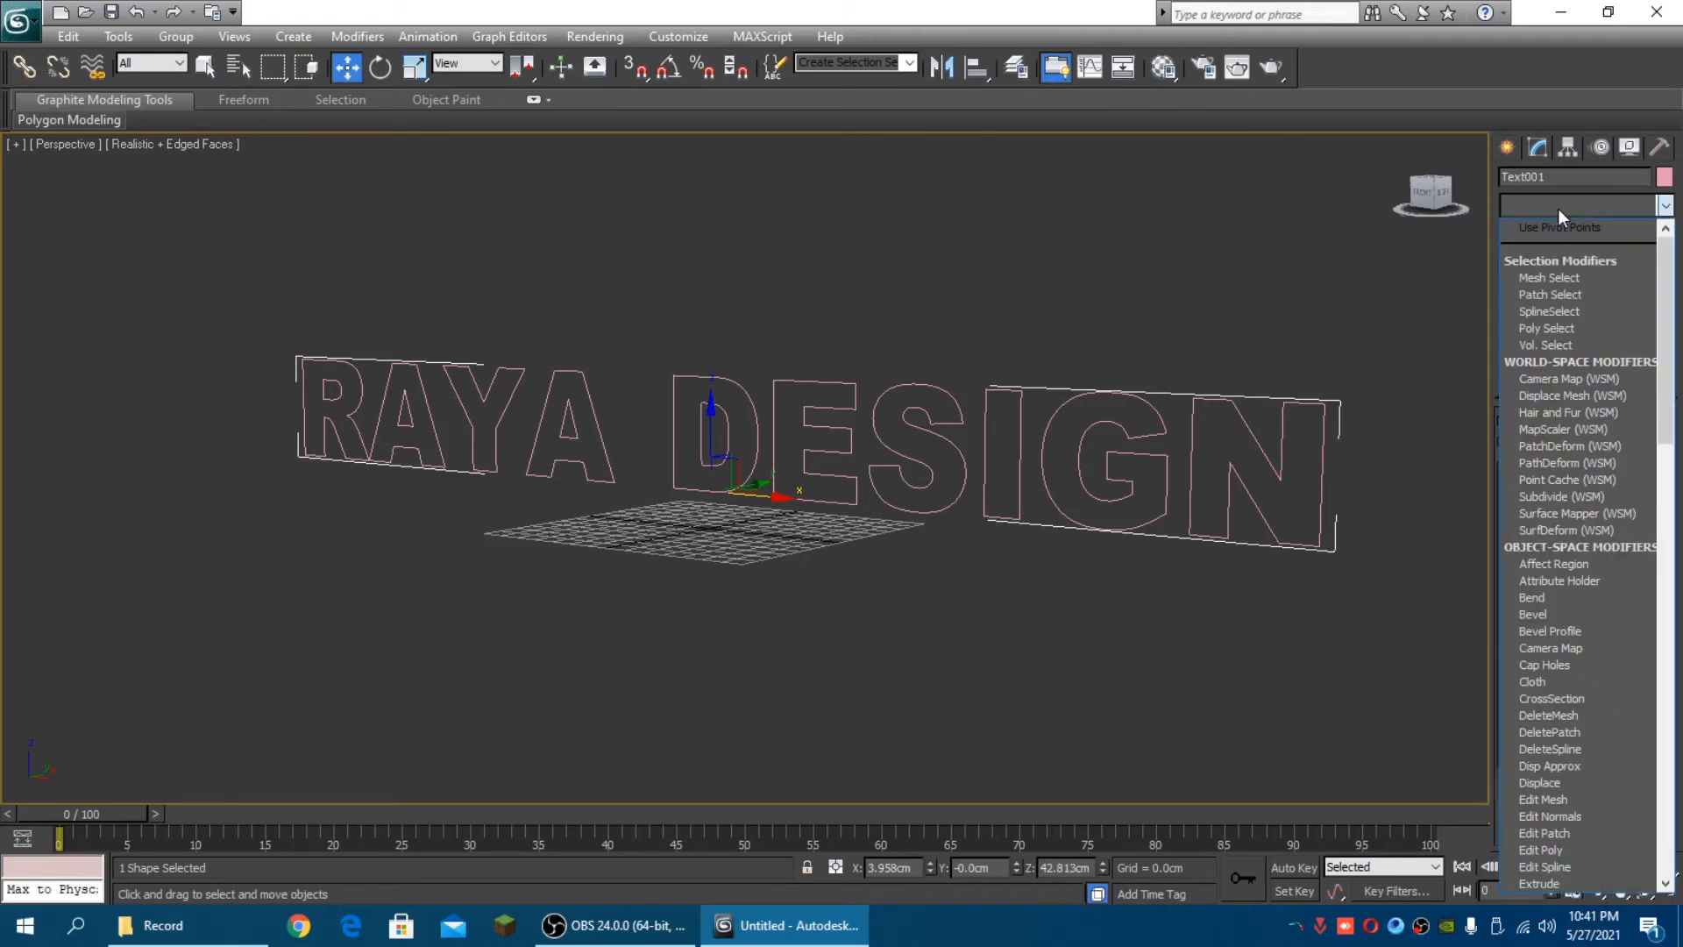
pyautogui.press('e')
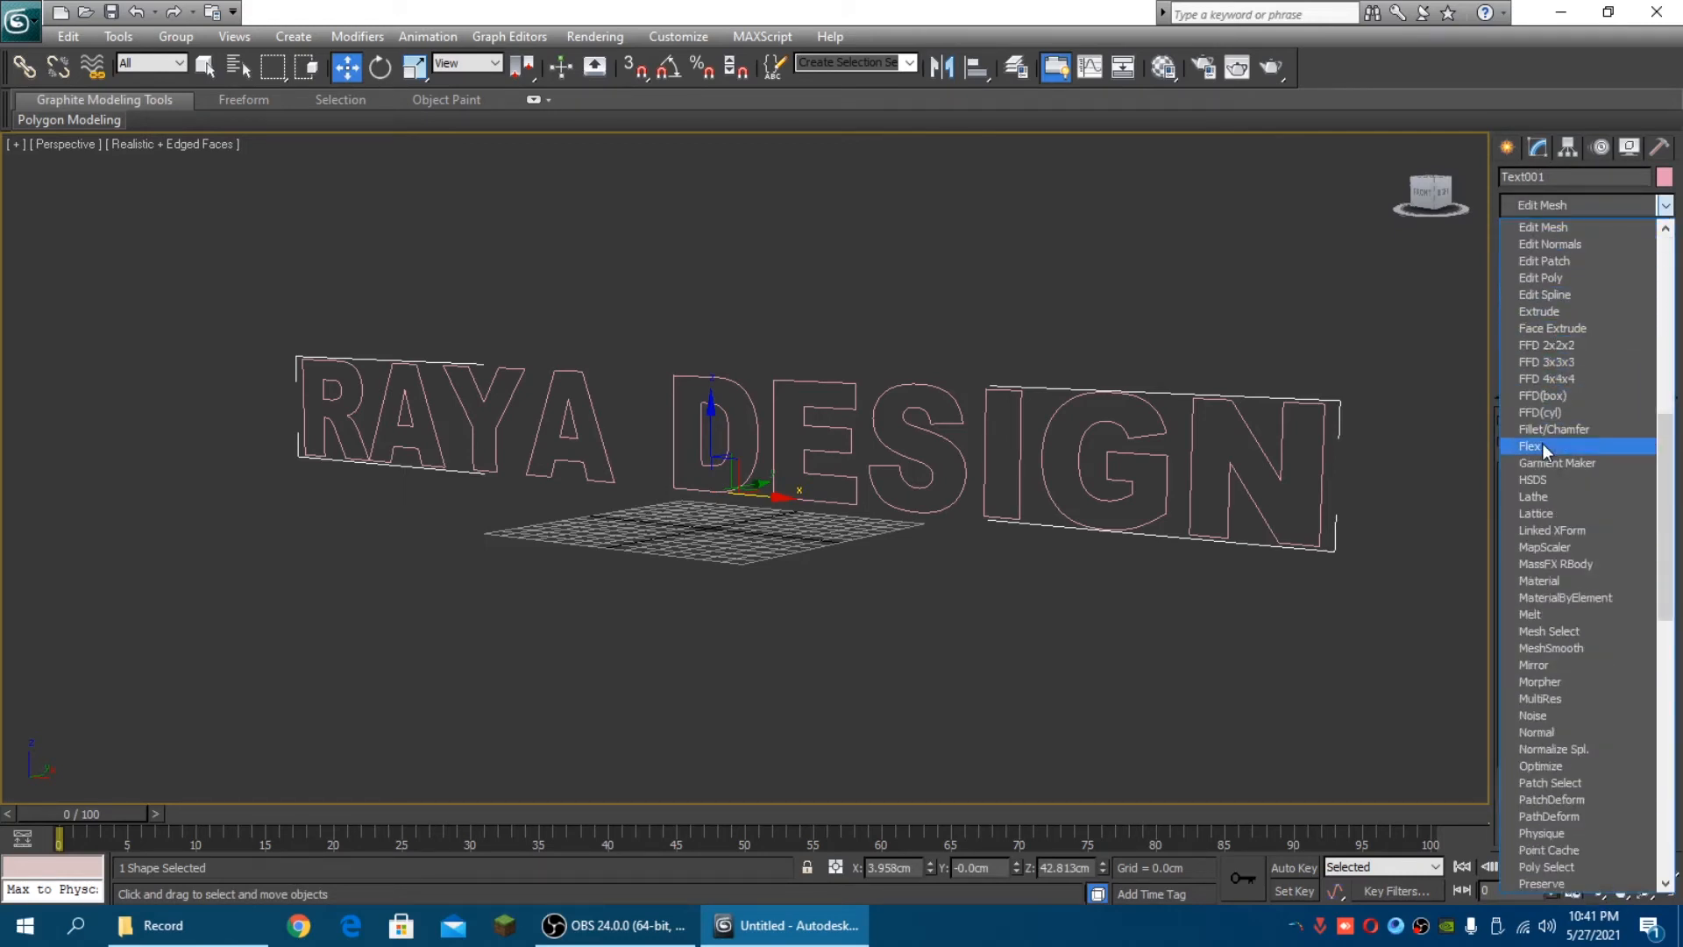
pyautogui.click(1552, 311)
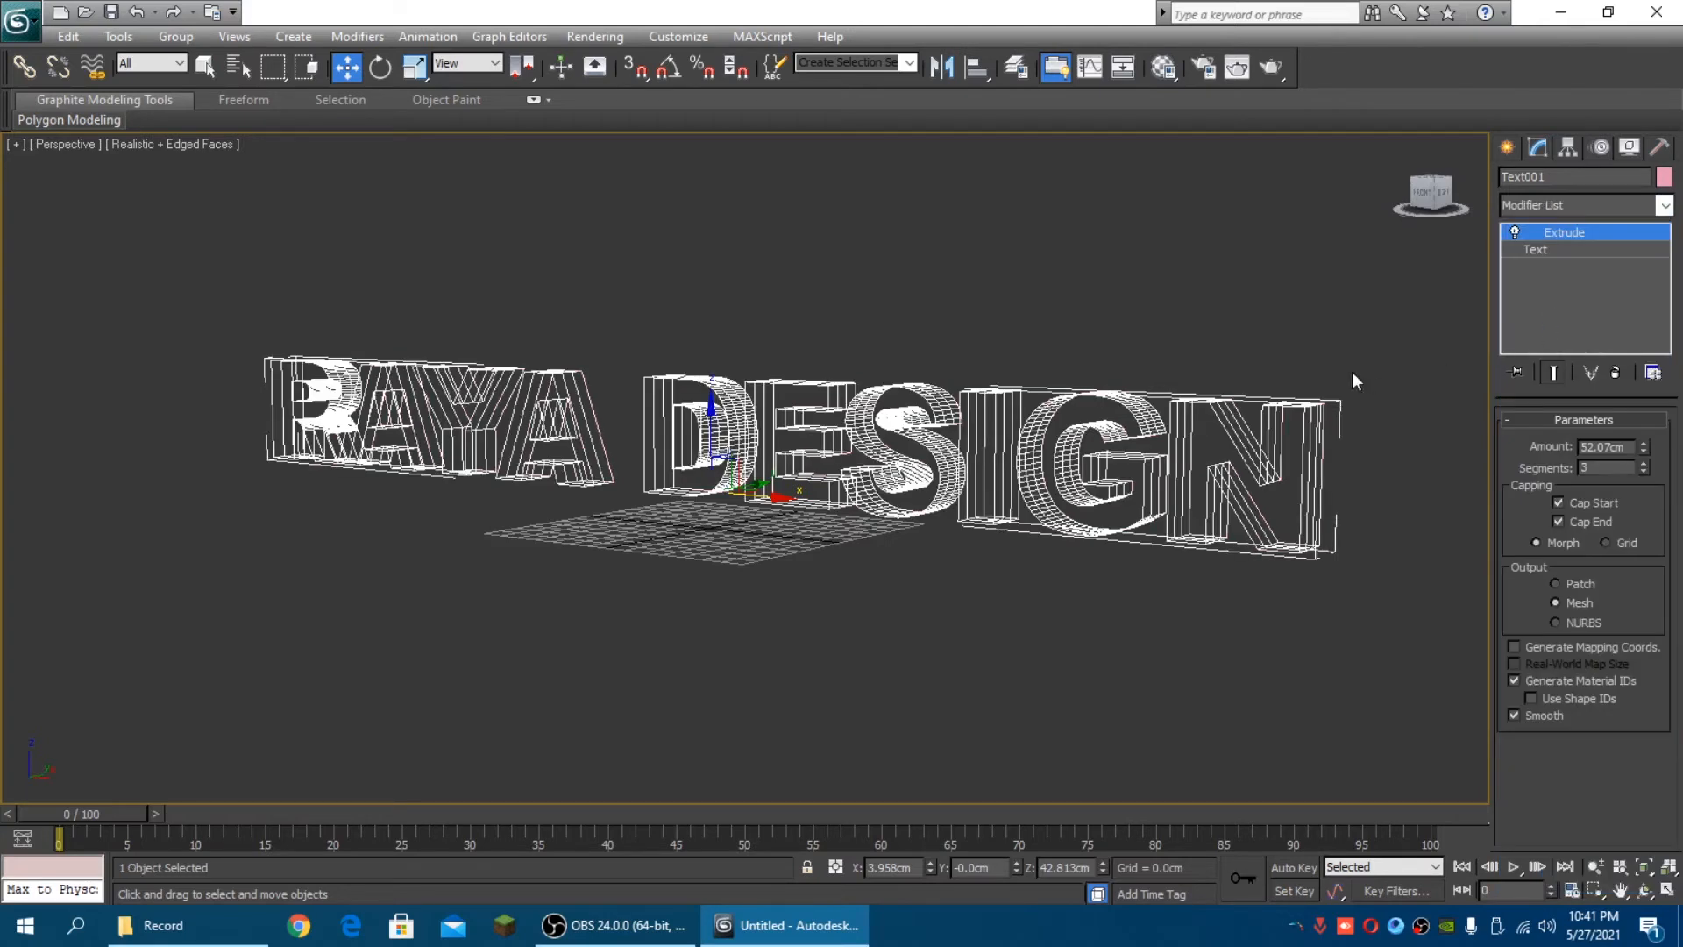
pyautogui.press('F3')
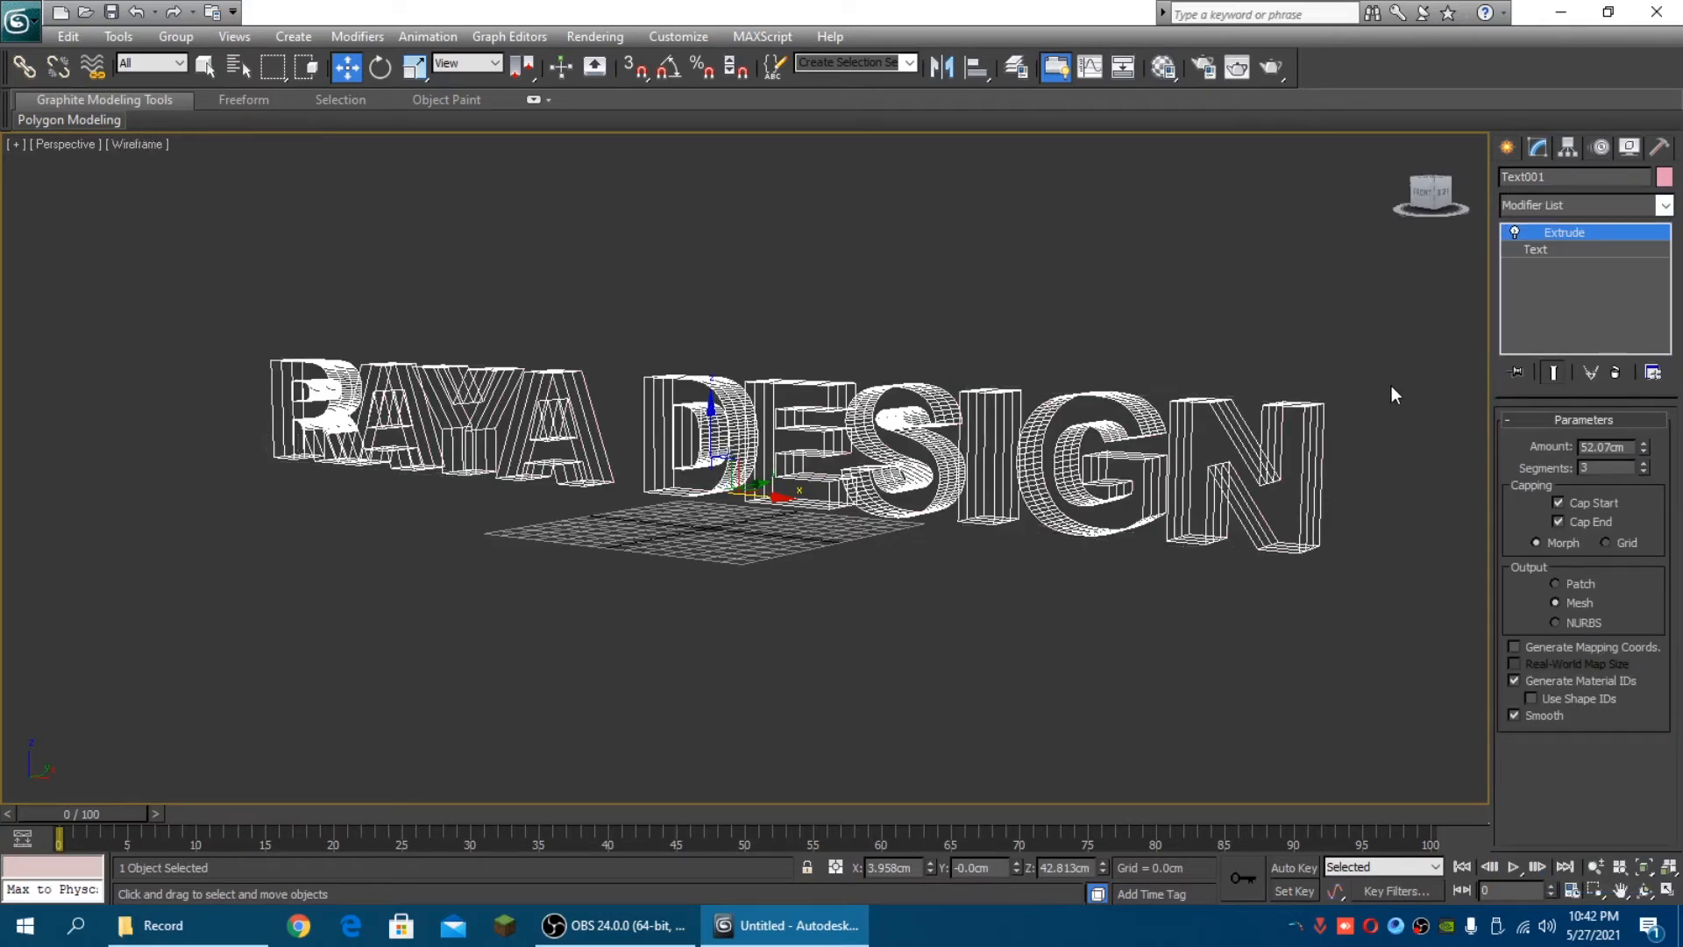
pyautogui.press('F3')
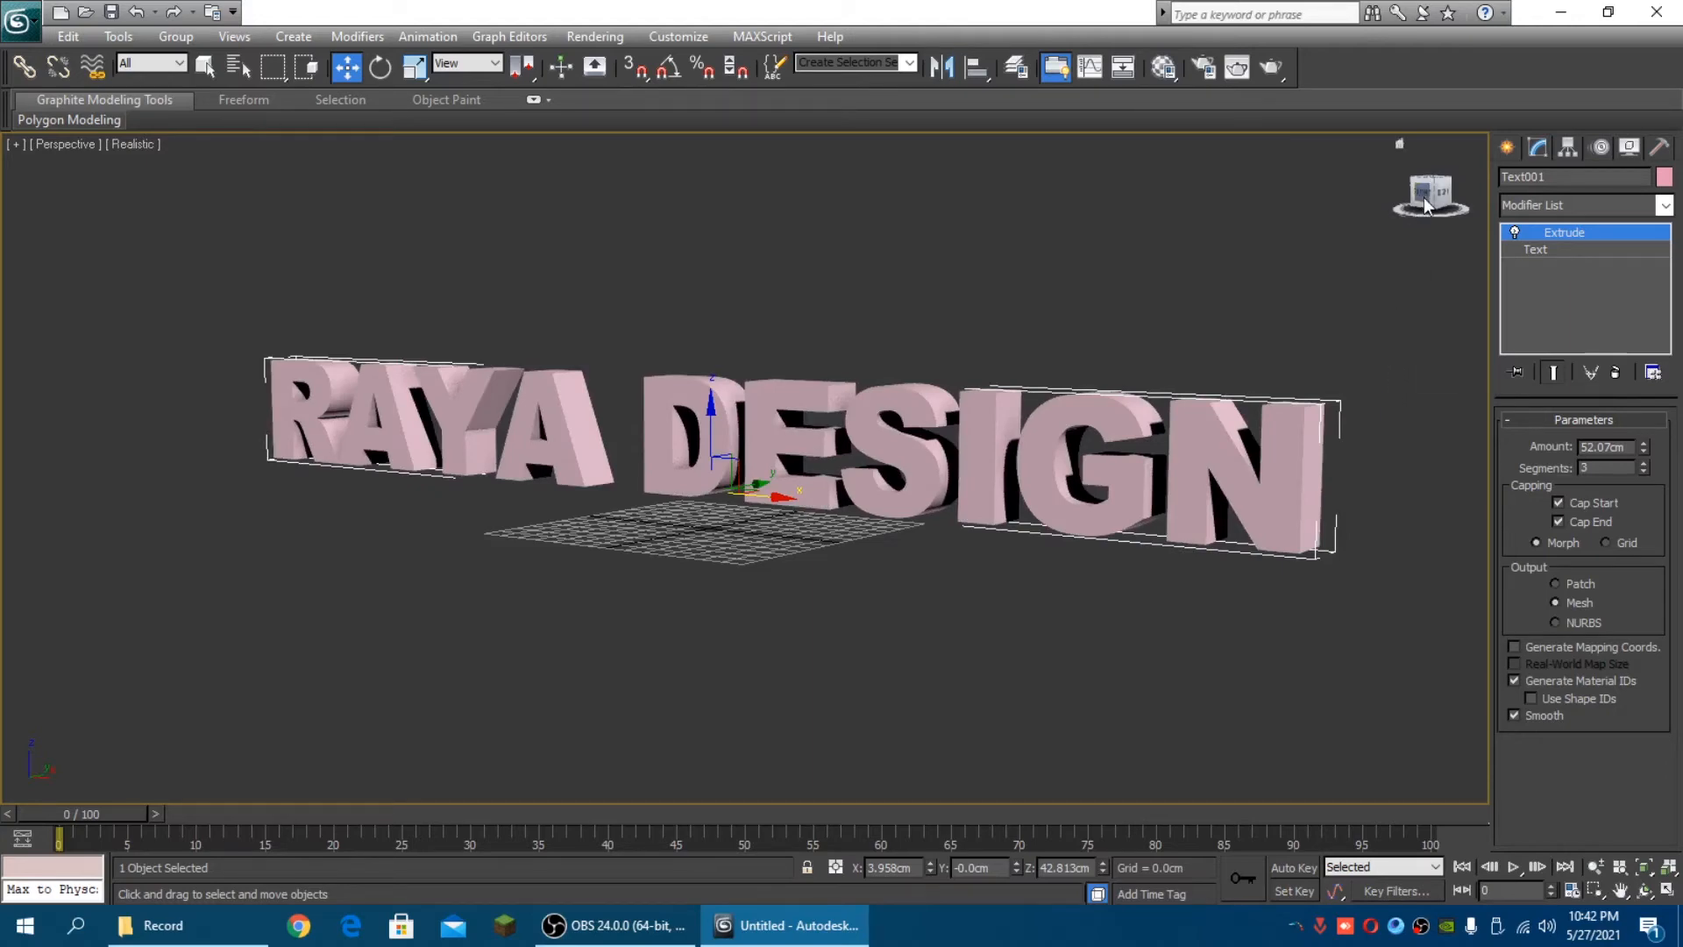
pyautogui.moveTo(1425, 206); pyautogui.dragTo(1333, 205)
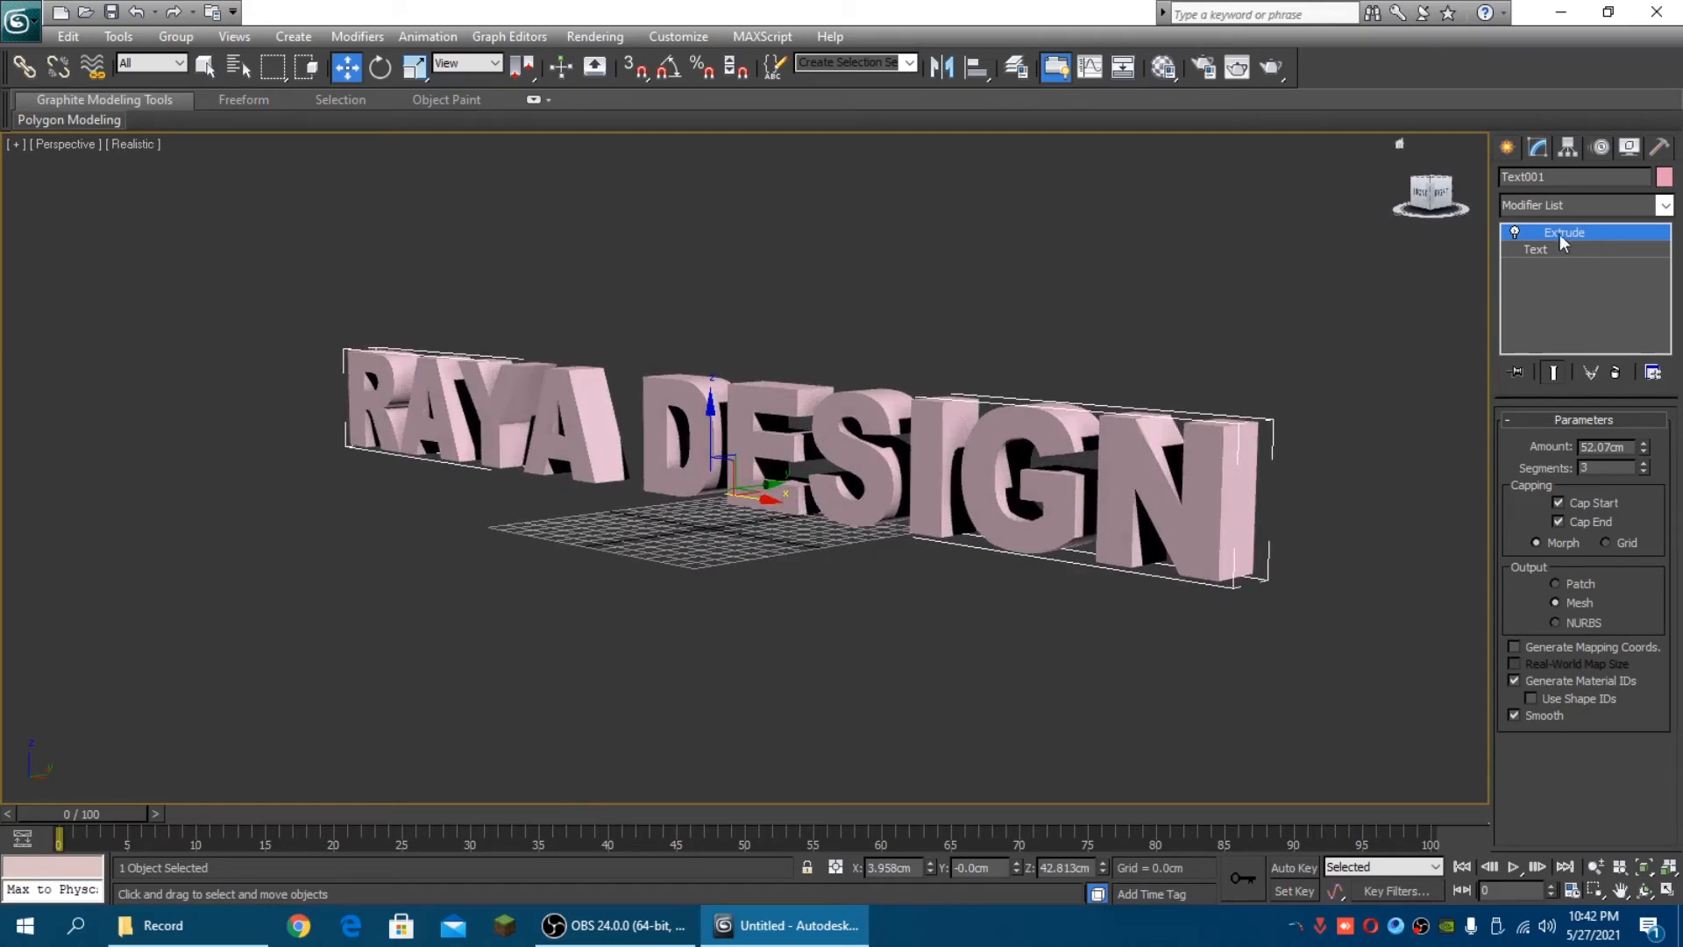
# Recolour the "RAYA DESIGN" text red and deepen its extrusion to 172.72 cm
pyautogui.click(1664, 177)
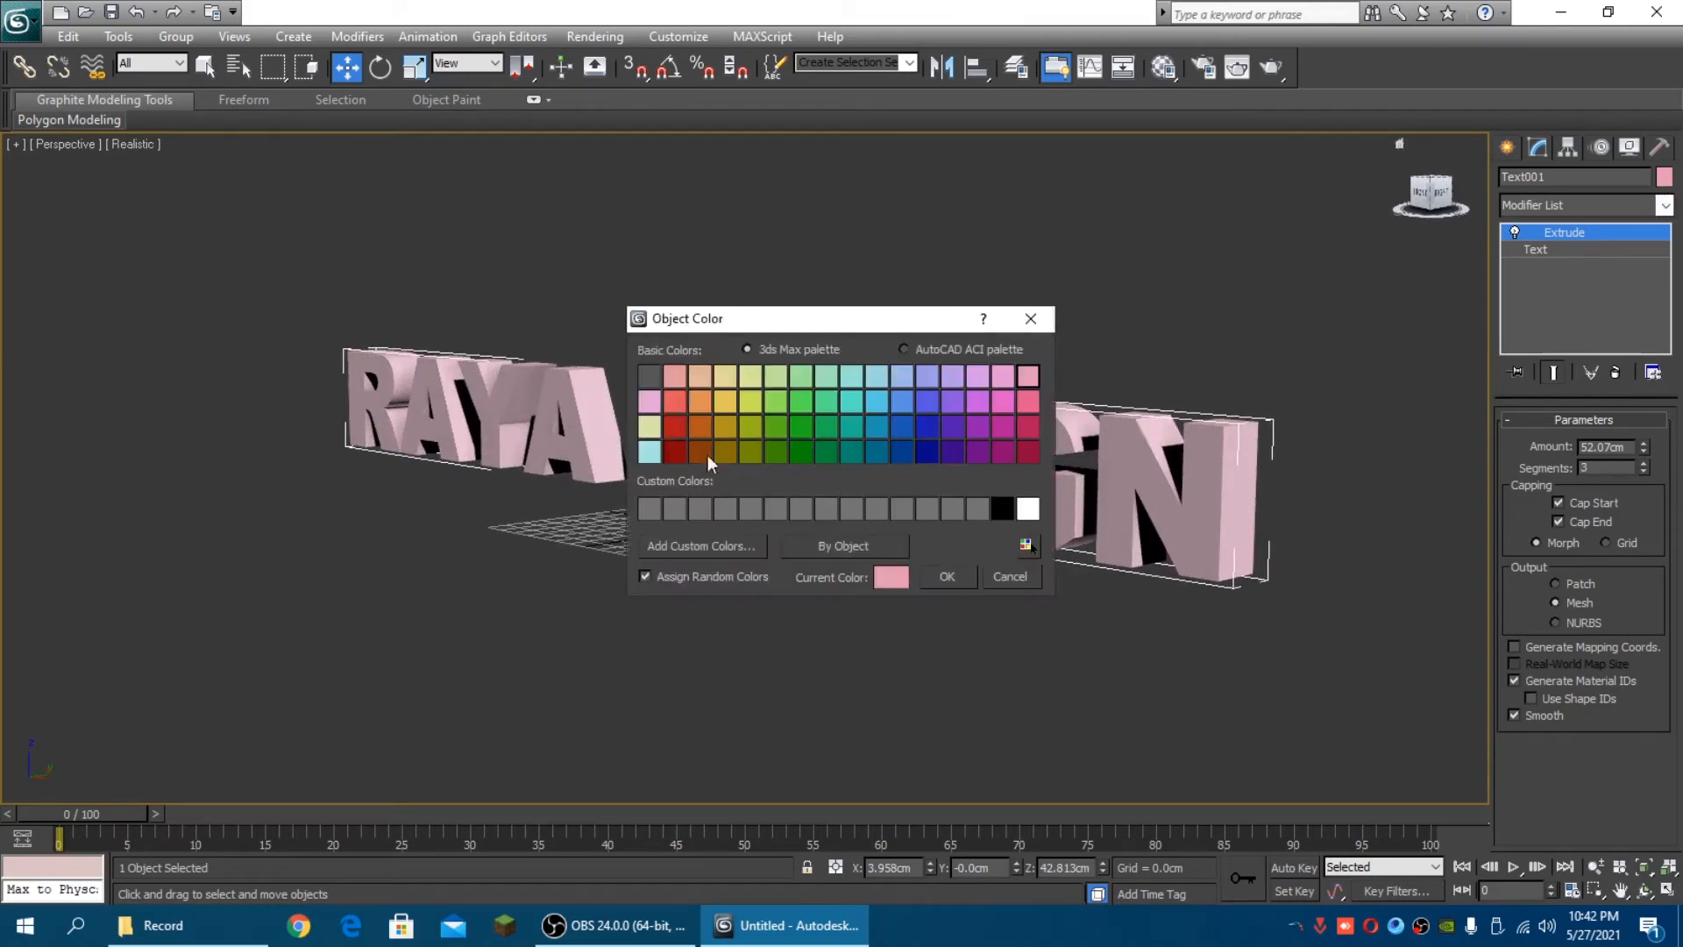
pyautogui.click(677, 433)
pyautogui.click(949, 578)
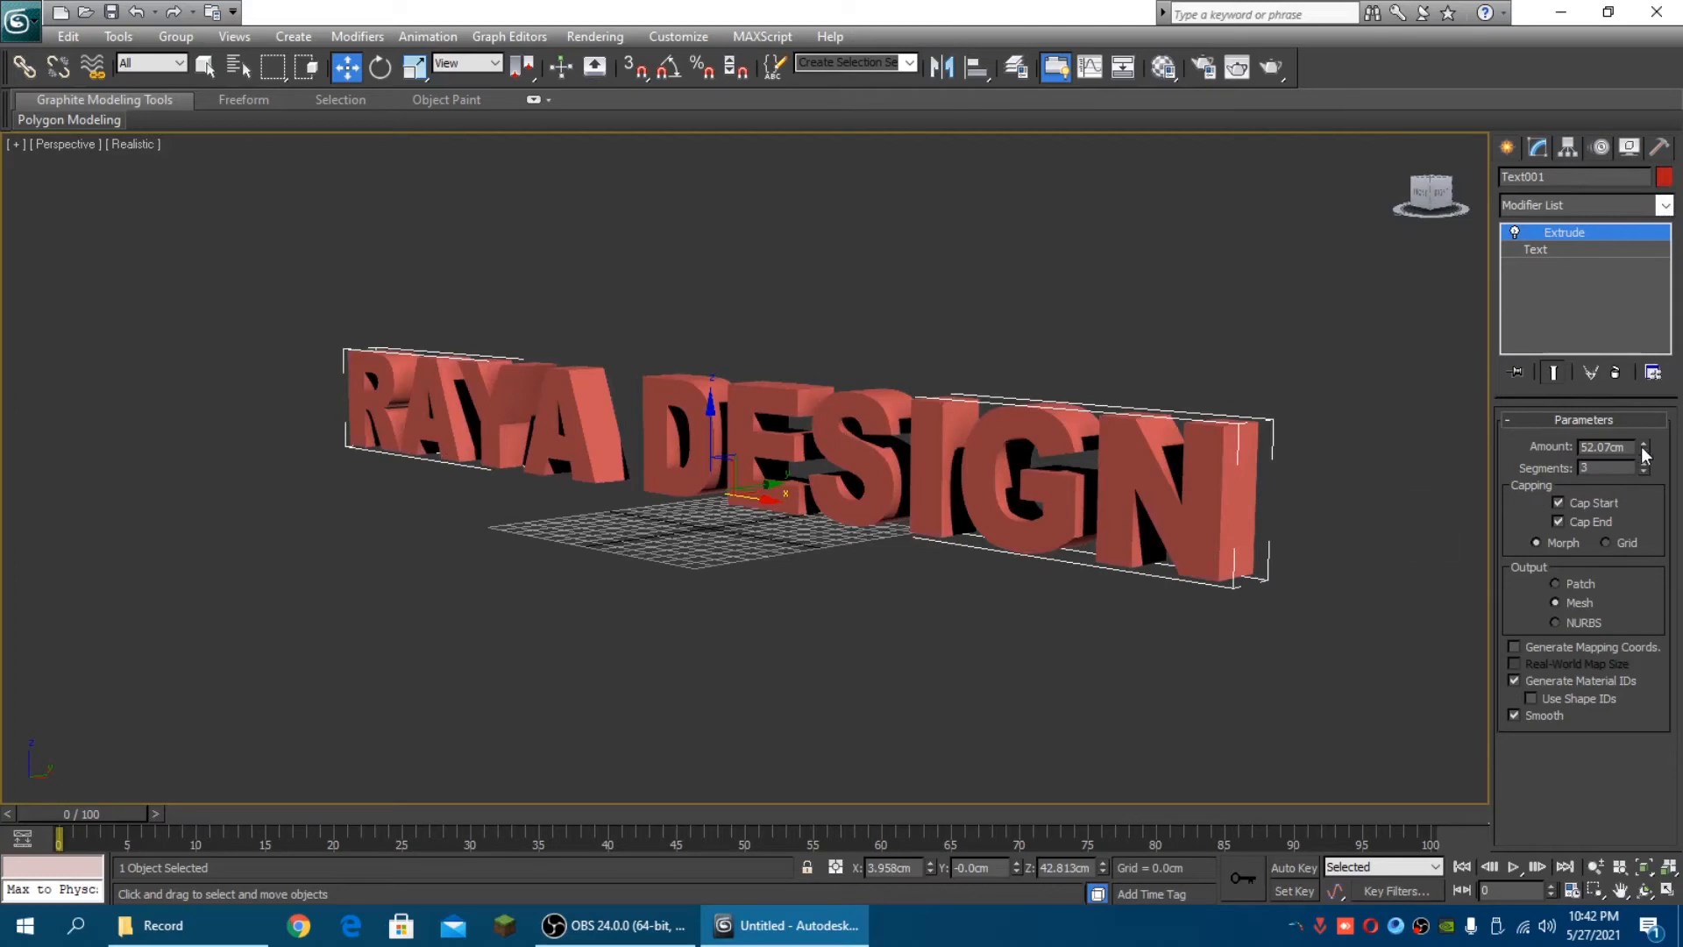
pyautogui.moveTo(1646, 452); pyautogui.dragTo(1669, 351)
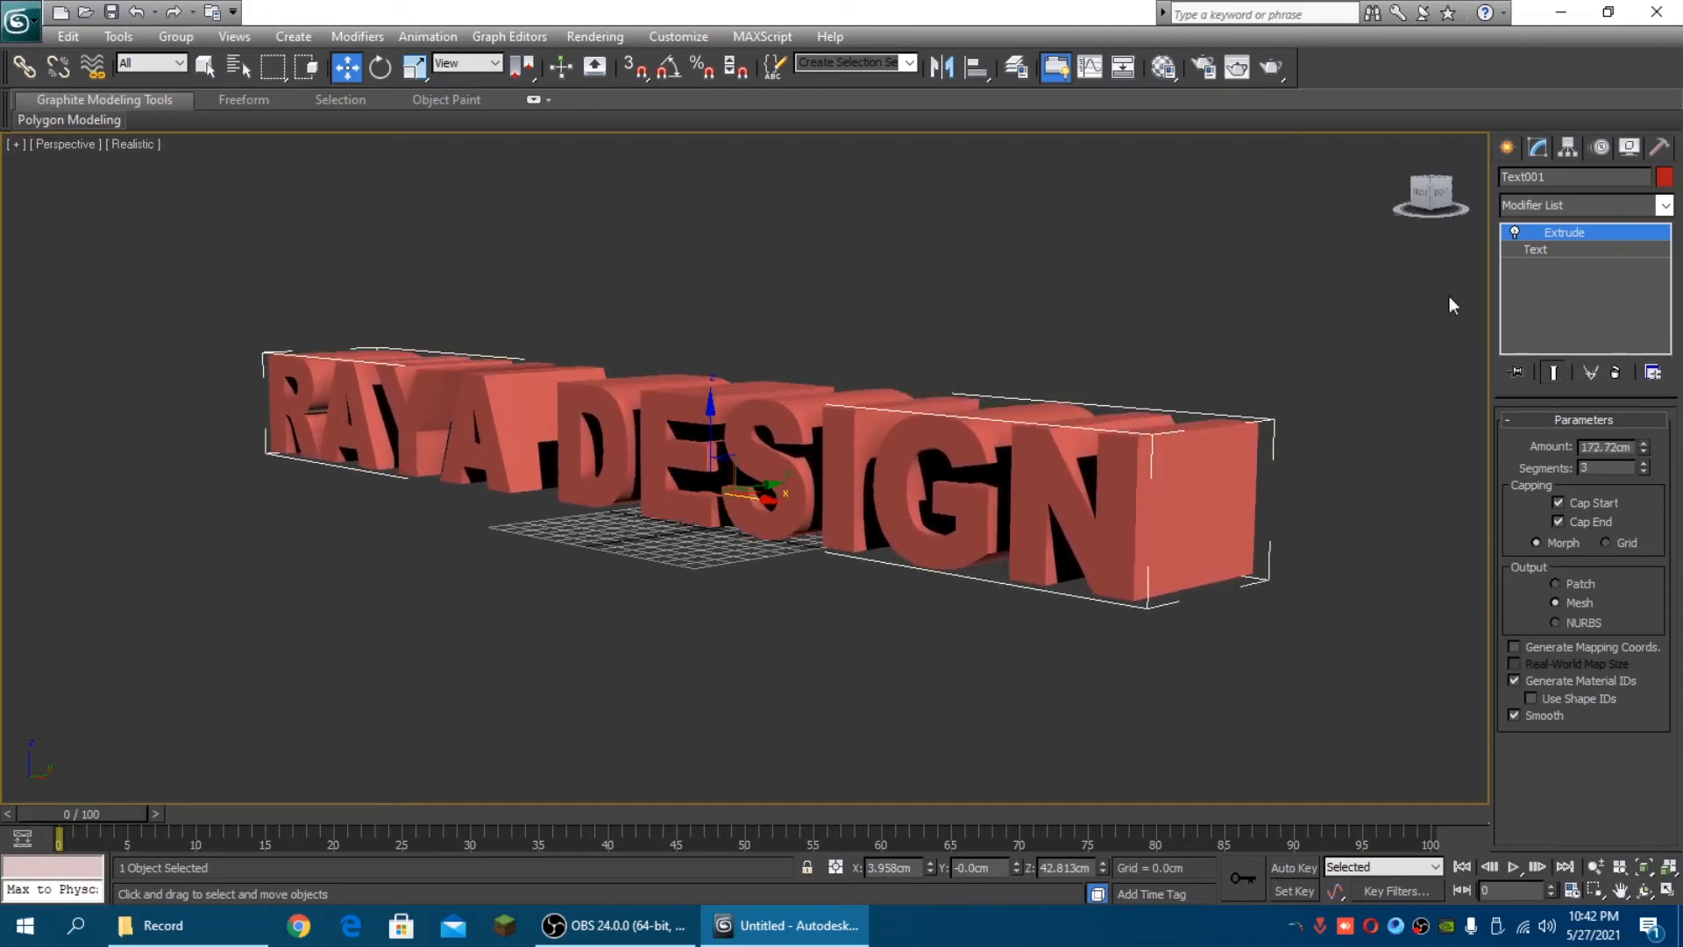
pyautogui.moveTo(1424, 208); pyautogui.dragTo(1375, 227)
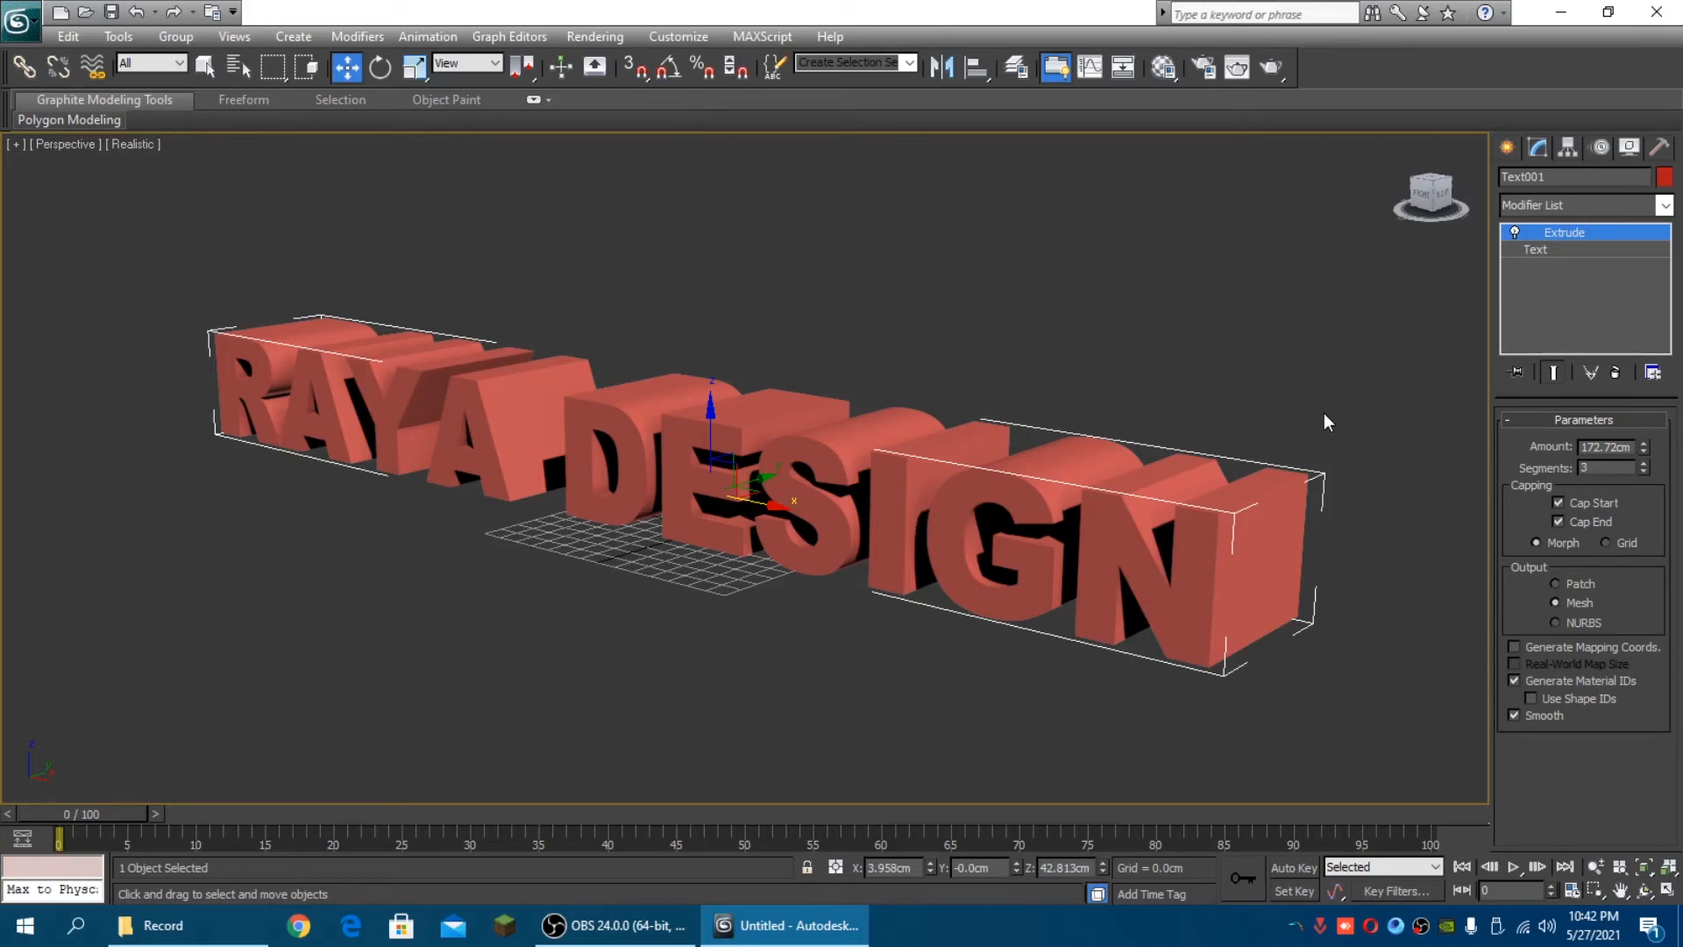
# In the front view, start a line spline just above the "I" of DESIGN and trace a flame's curved base and short left tongue
pyautogui.press('f')
pyautogui.press('z')
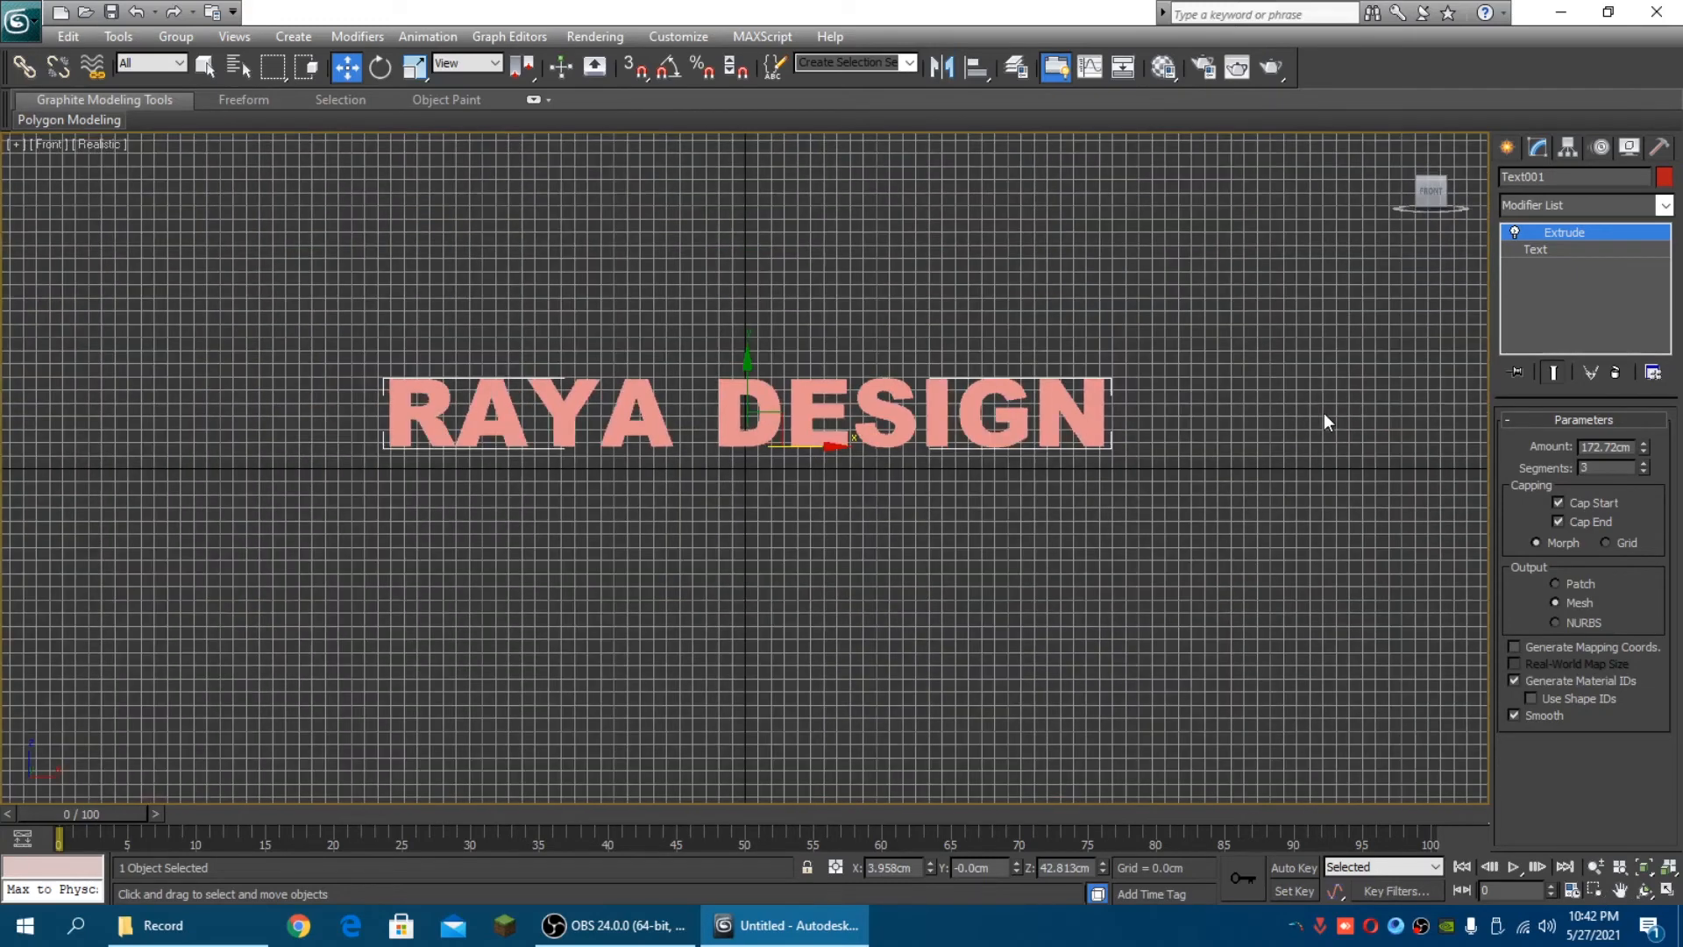
pyautogui.scroll(2, 1268, 428)
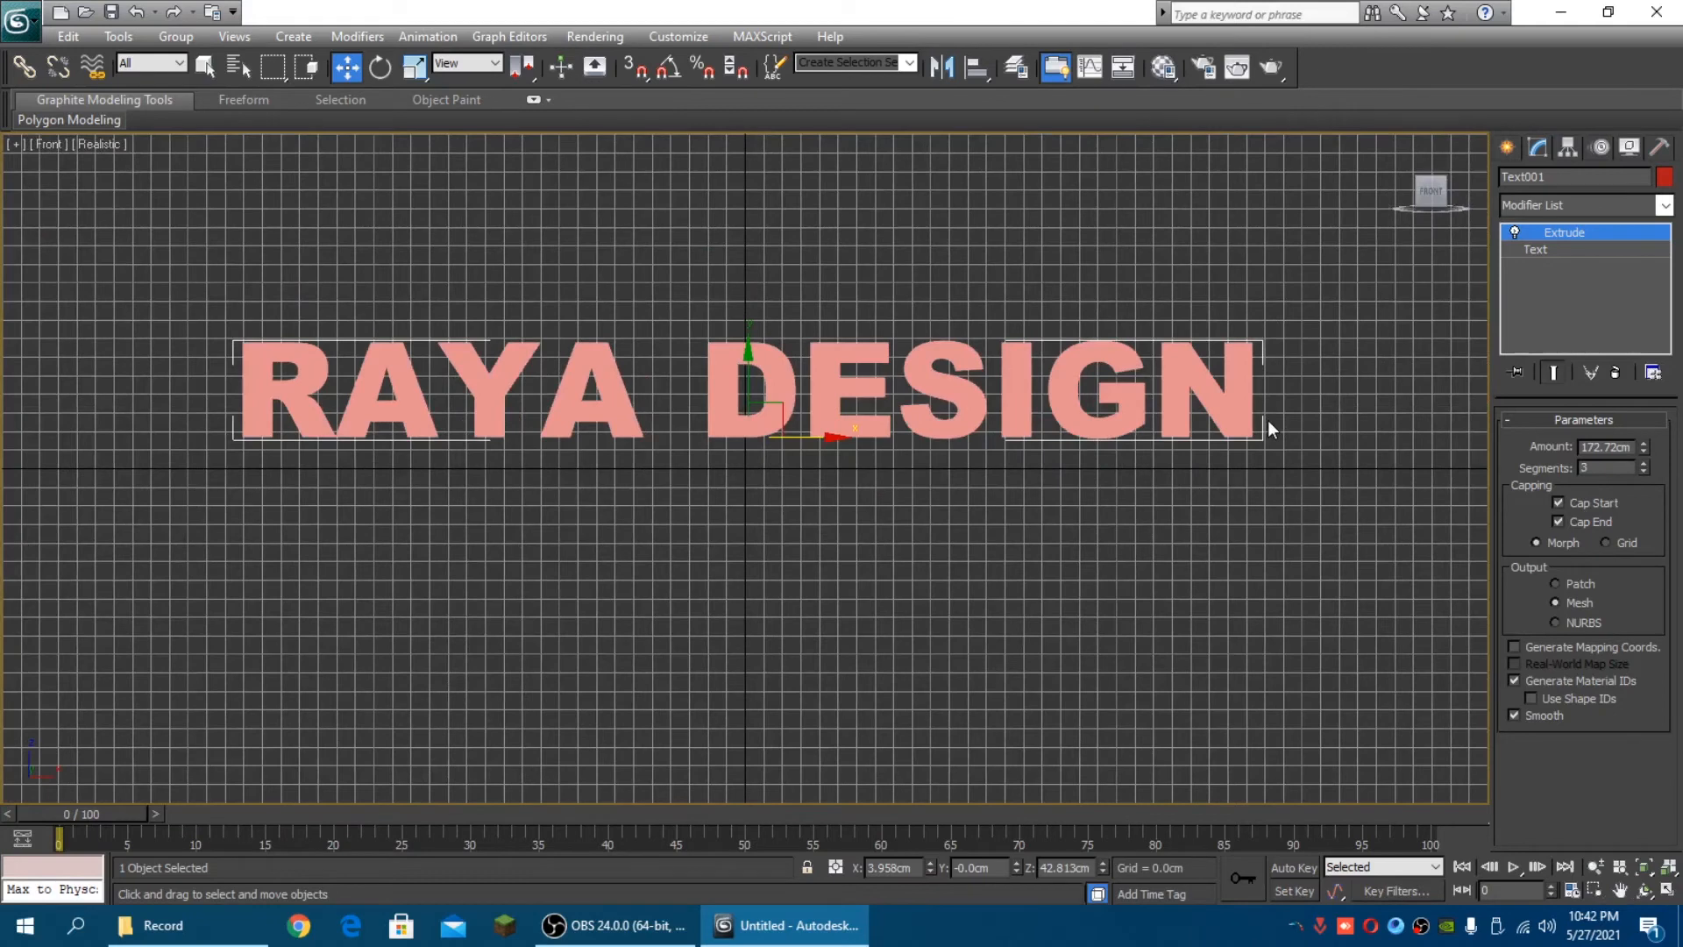
pyautogui.click(1620, 890)
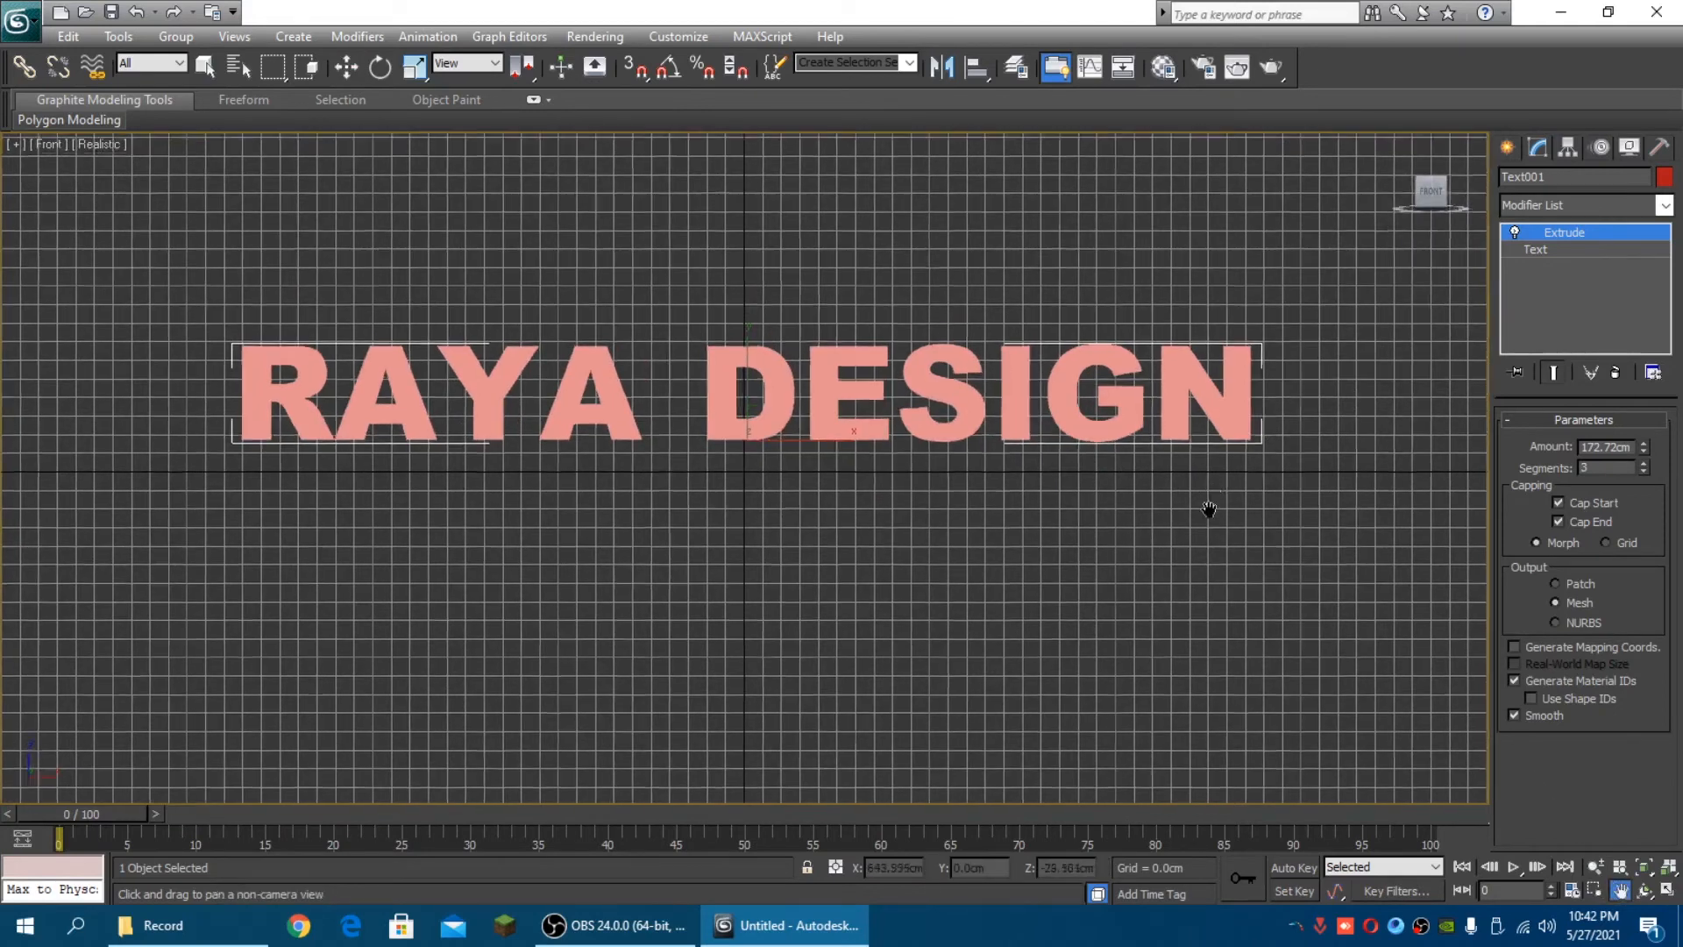
pyautogui.moveTo(1317, 408); pyautogui.dragTo(837, 576)
pyautogui.scroll(3, 1236, 554)
pyautogui.click(1508, 144)
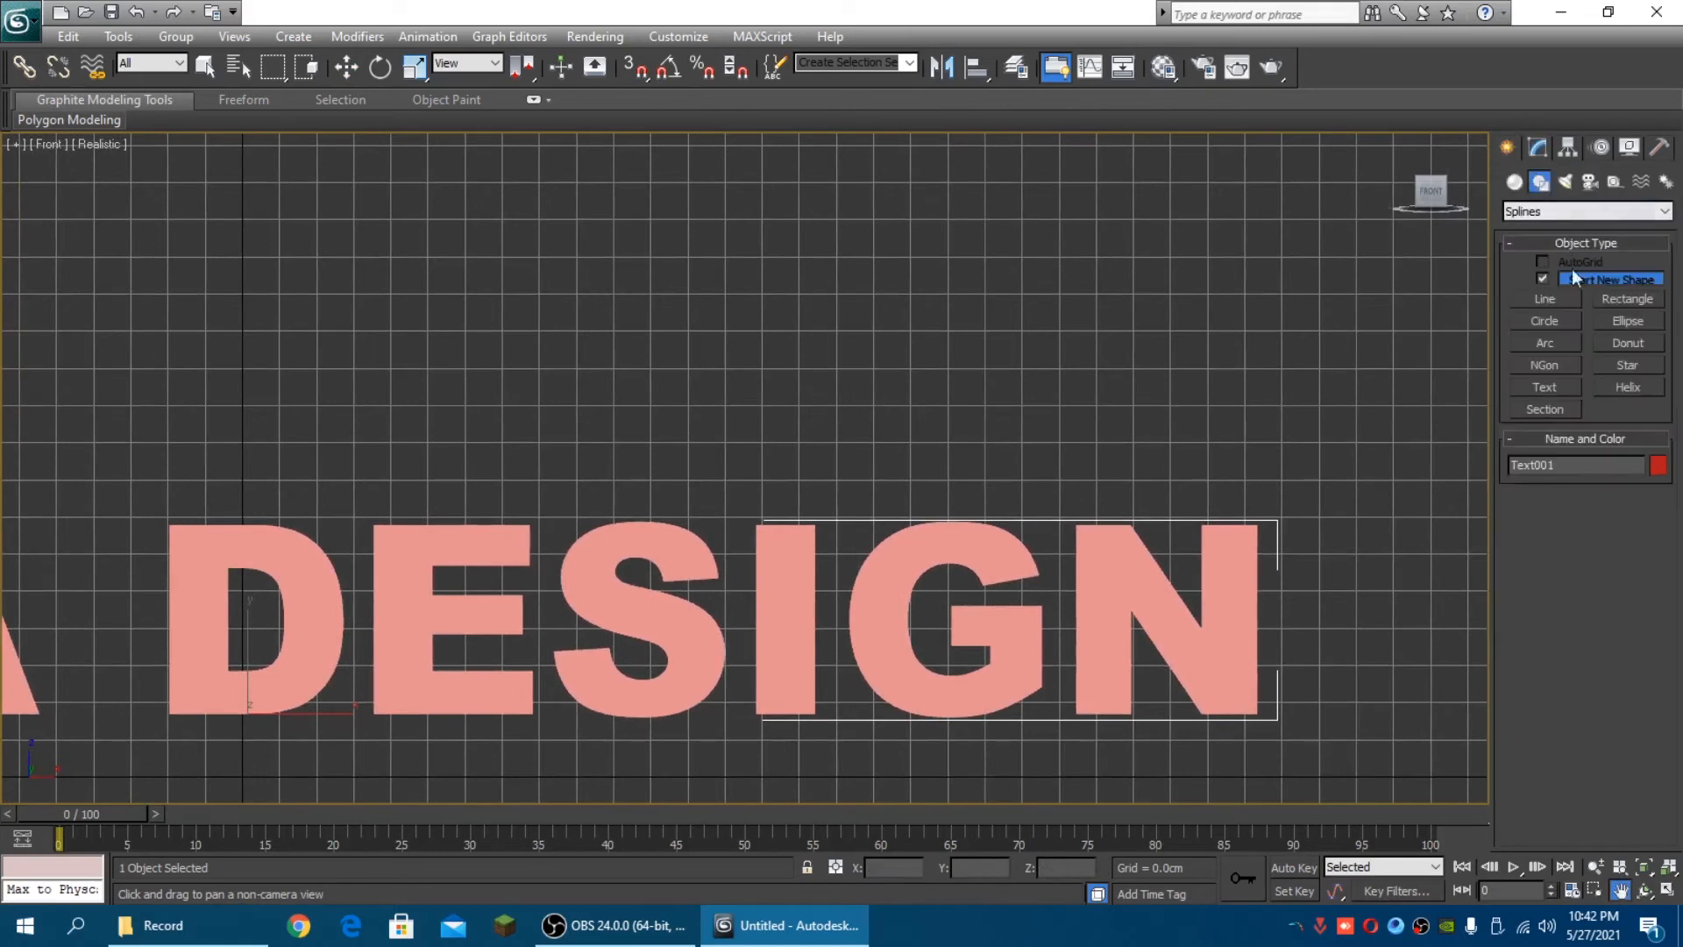
pyautogui.click(1555, 298)
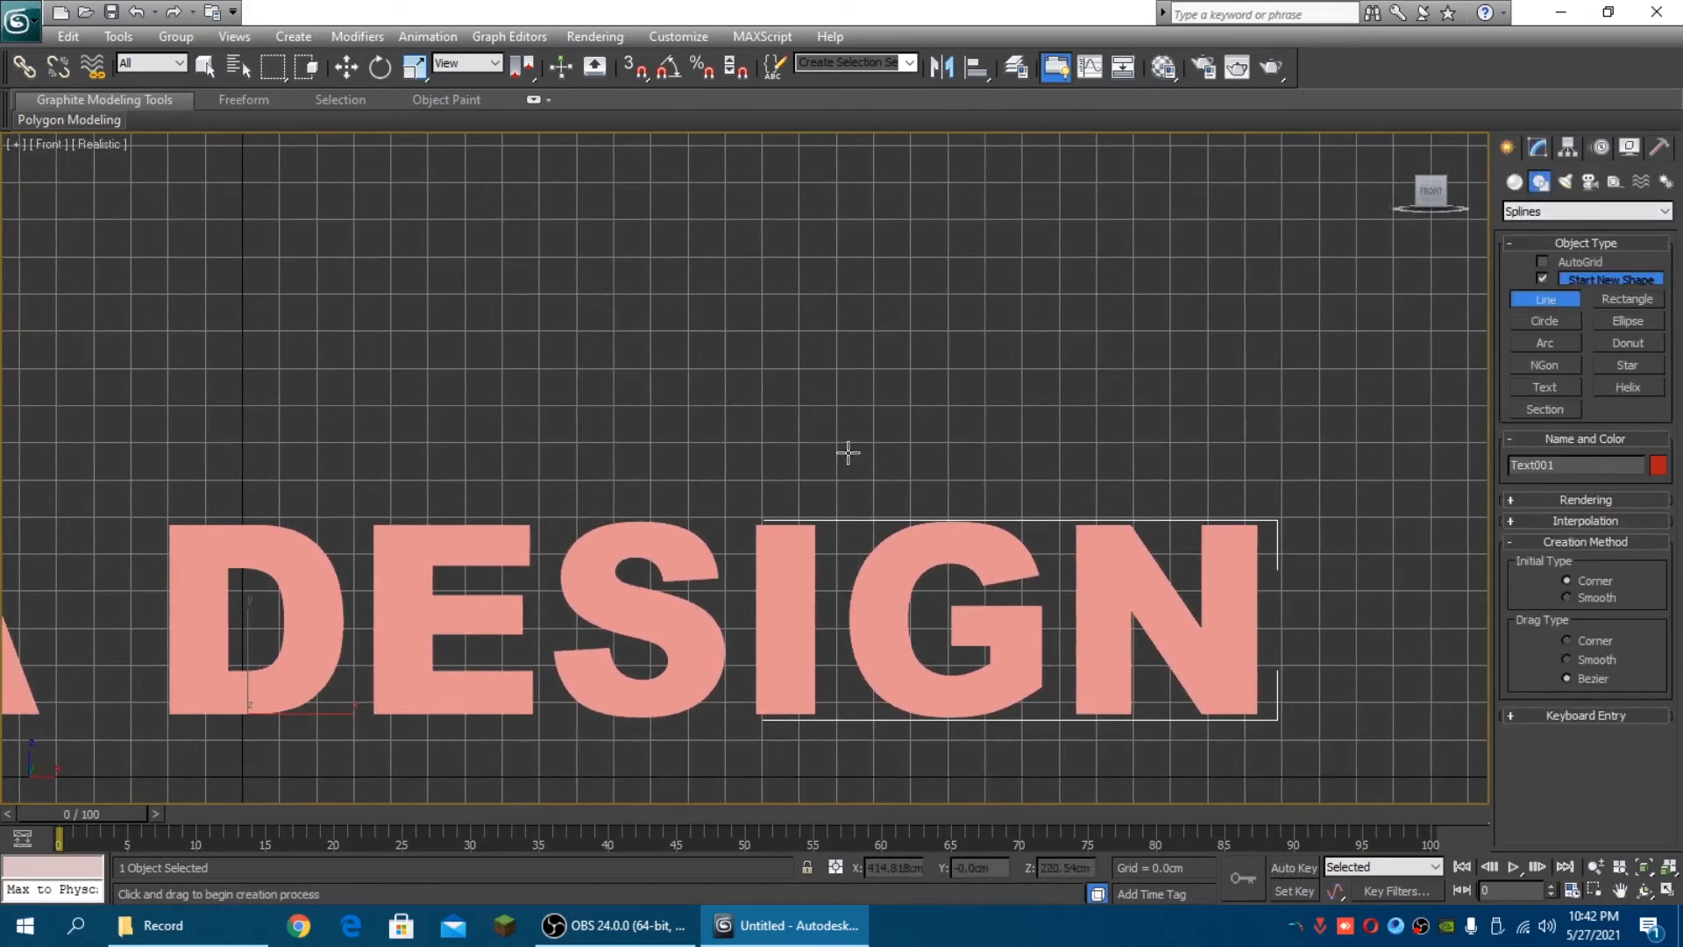
pyautogui.scroll(2, 848, 453)
pyautogui.scroll(3, 868, 435)
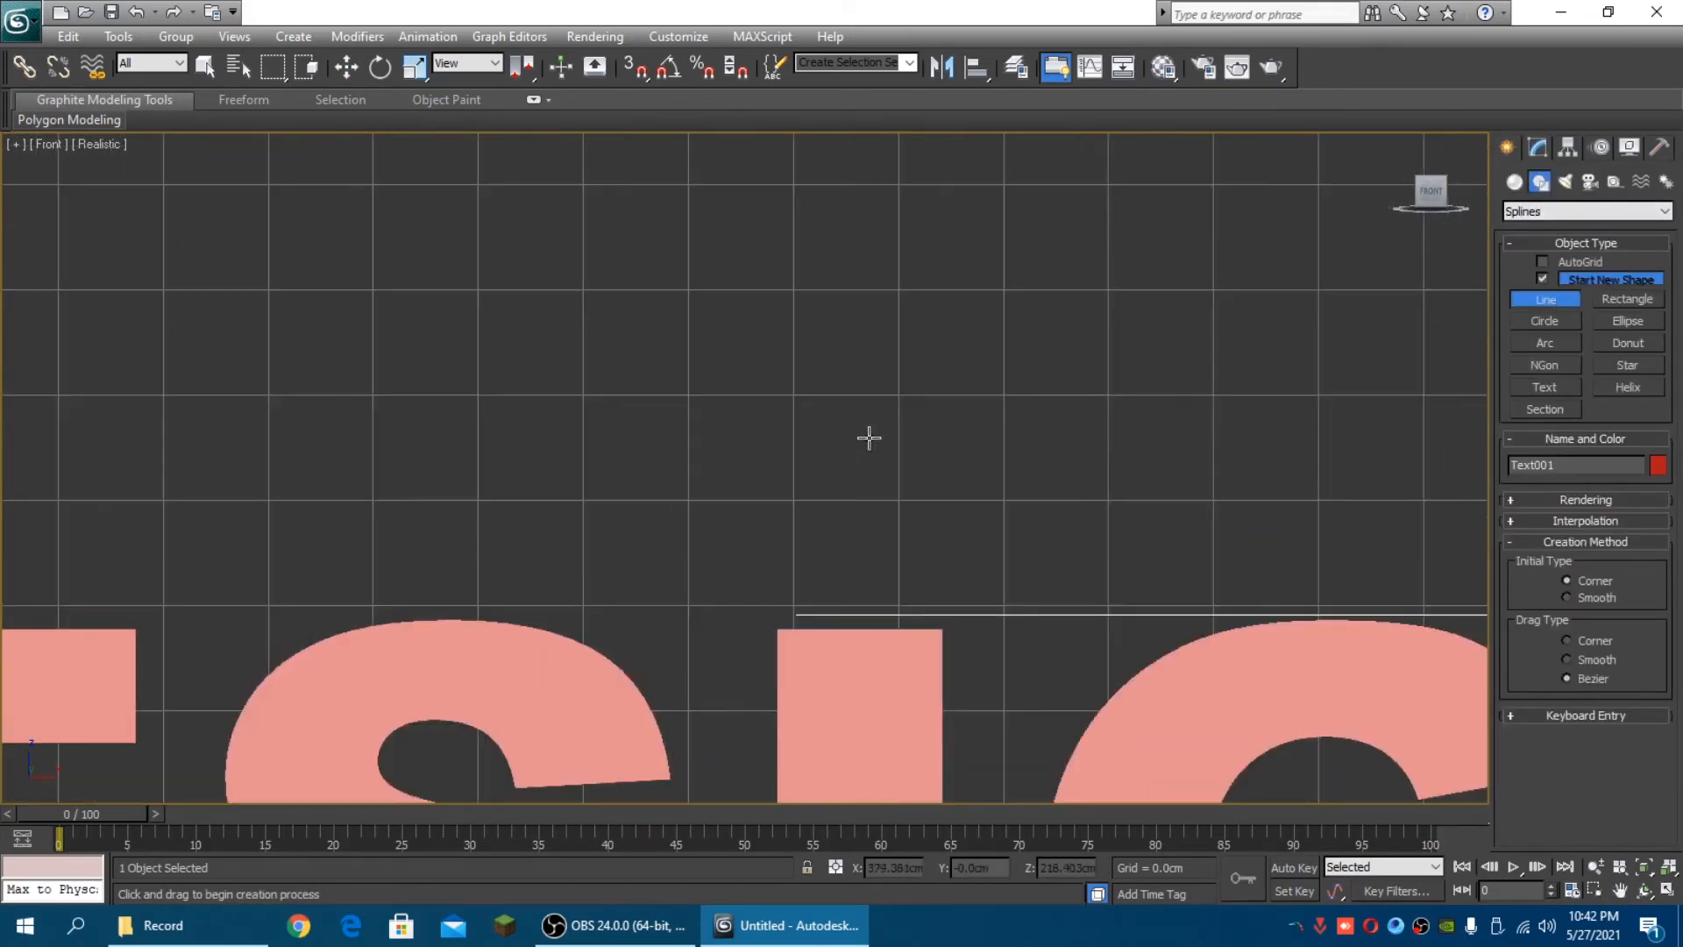
pyautogui.click(845, 607)
pyautogui.click(763, 549)
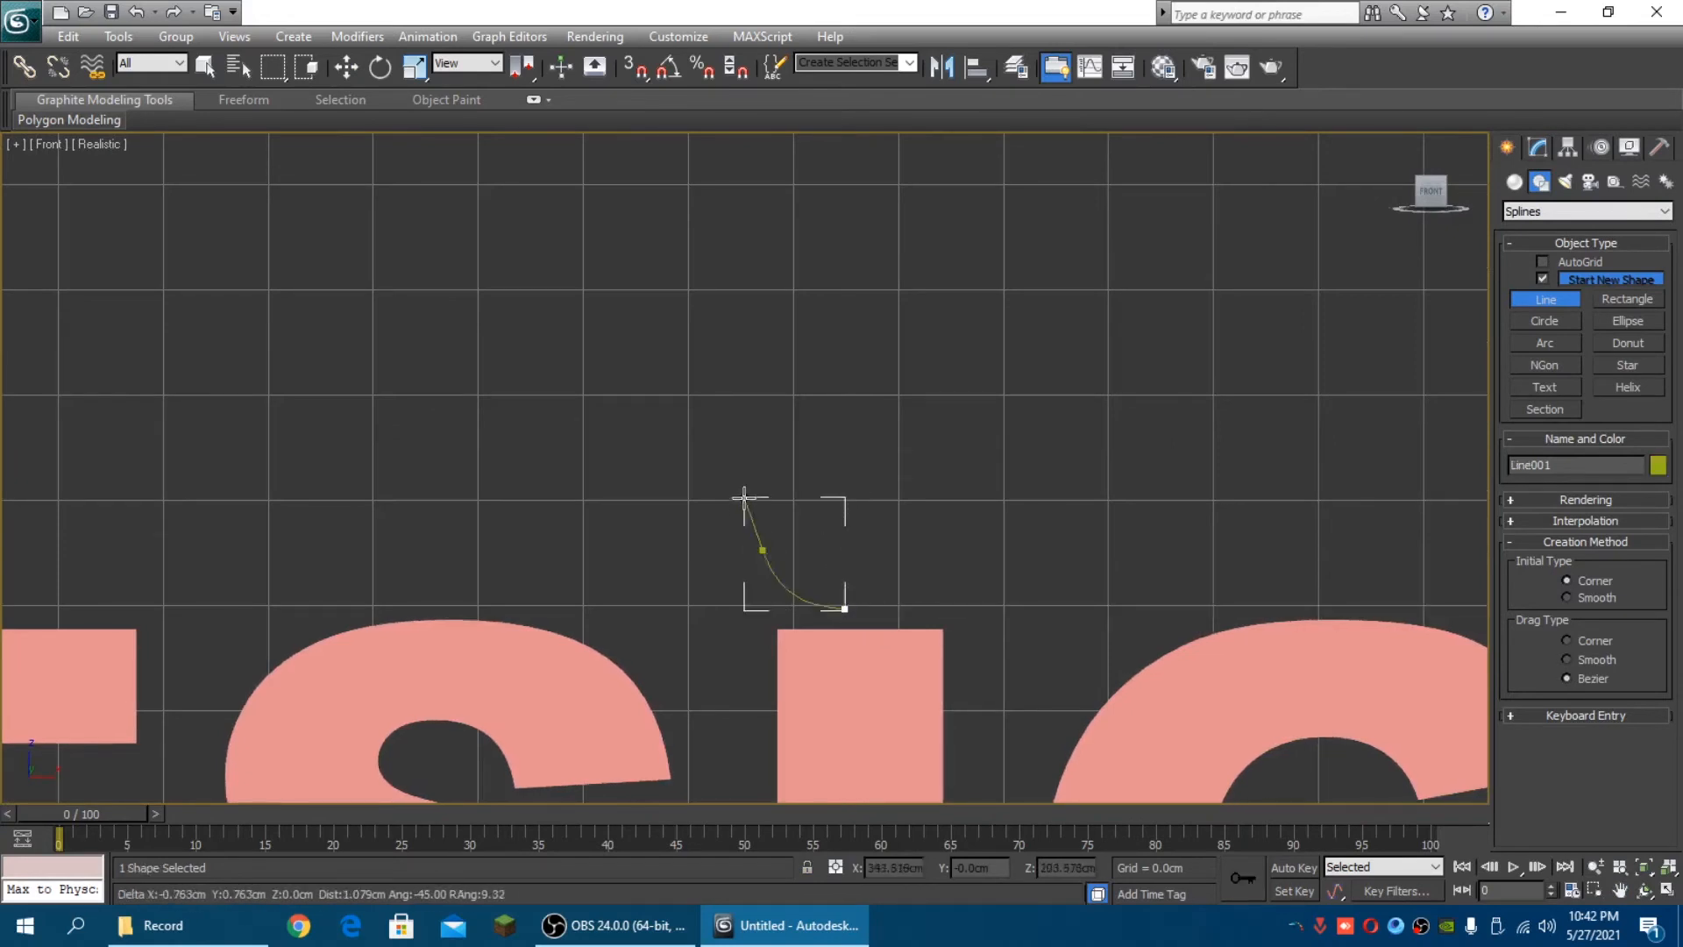
pyautogui.click(766, 482)
pyautogui.moveTo(758, 424)
pyautogui.mouseDown()
pyautogui.moveTo(774, 497)
pyautogui.moveTo(771, 406)
pyautogui.mouseUp()
pyautogui.click(798, 506)
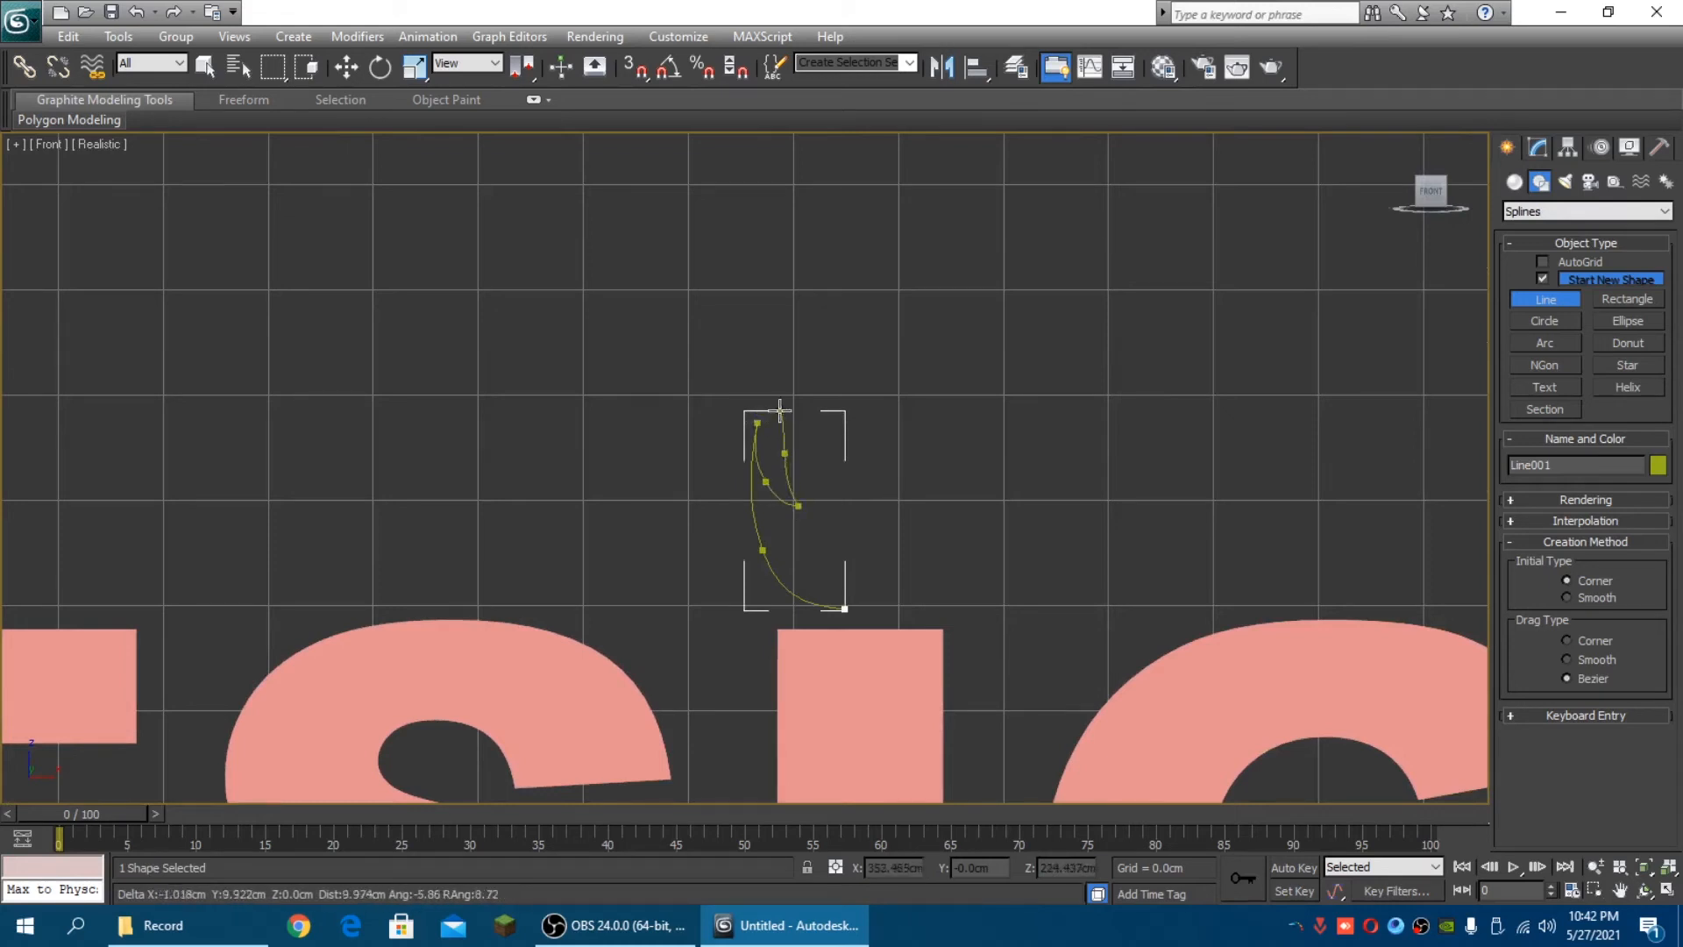
# Continue the flame line up and down around its tall middle tongue
pyautogui.click(786, 366)
pyautogui.click(830, 307)
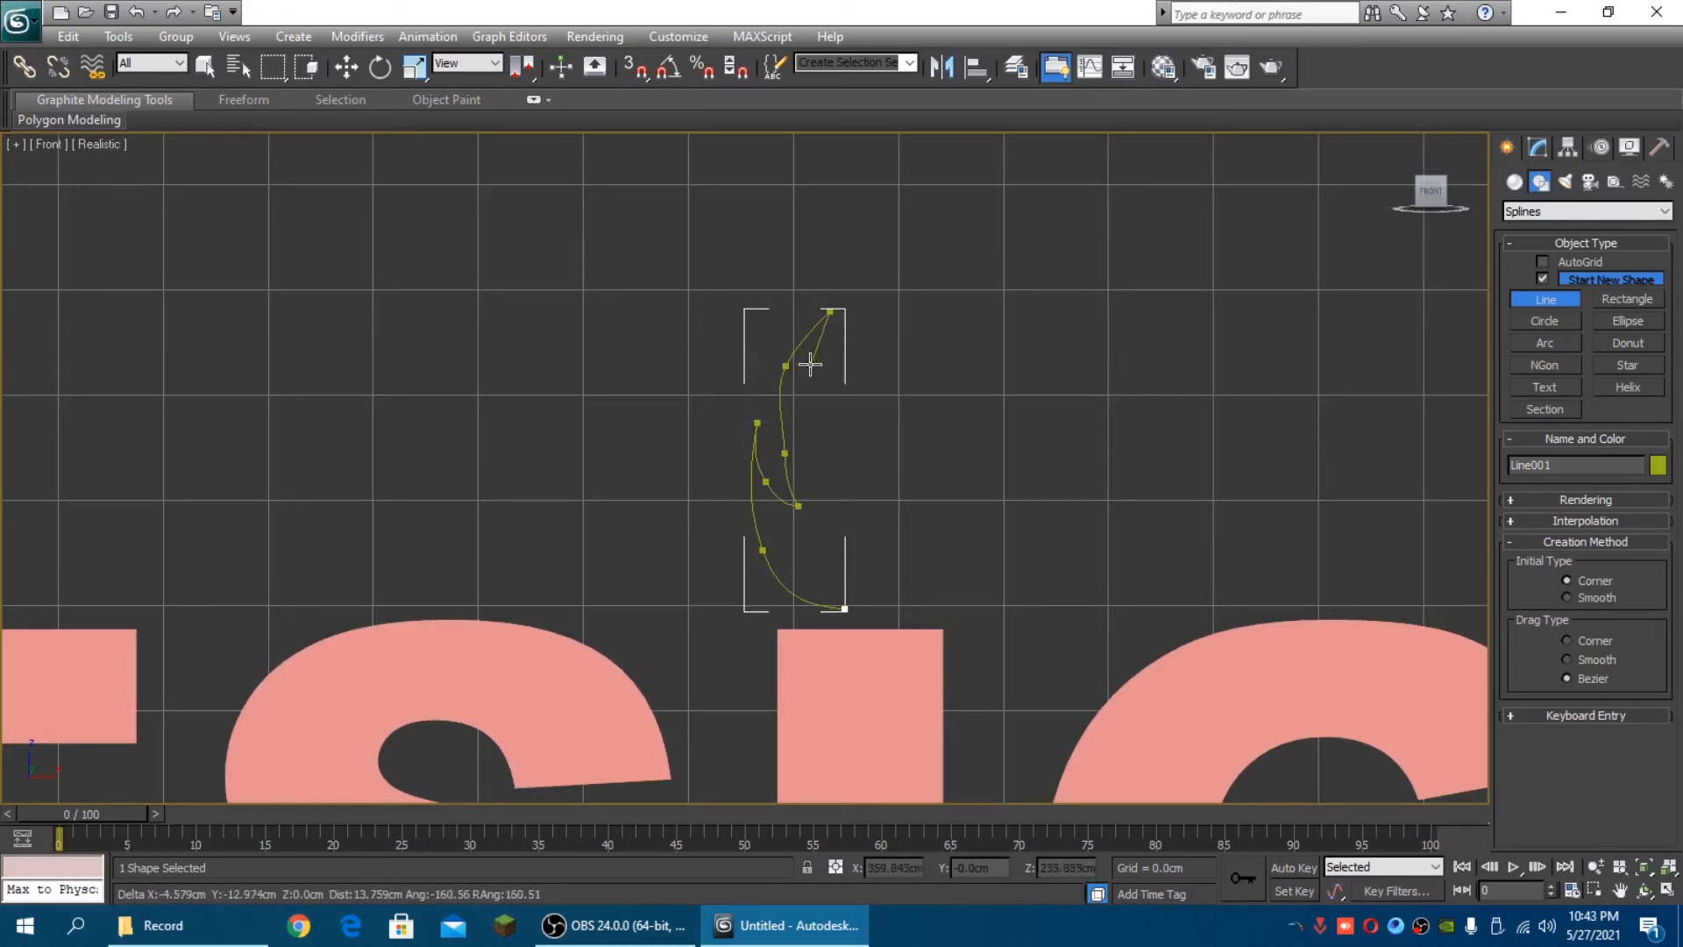
pyautogui.click(810, 365)
pyautogui.click(810, 435)
pyautogui.click(819, 459)
pyautogui.click(841, 491)
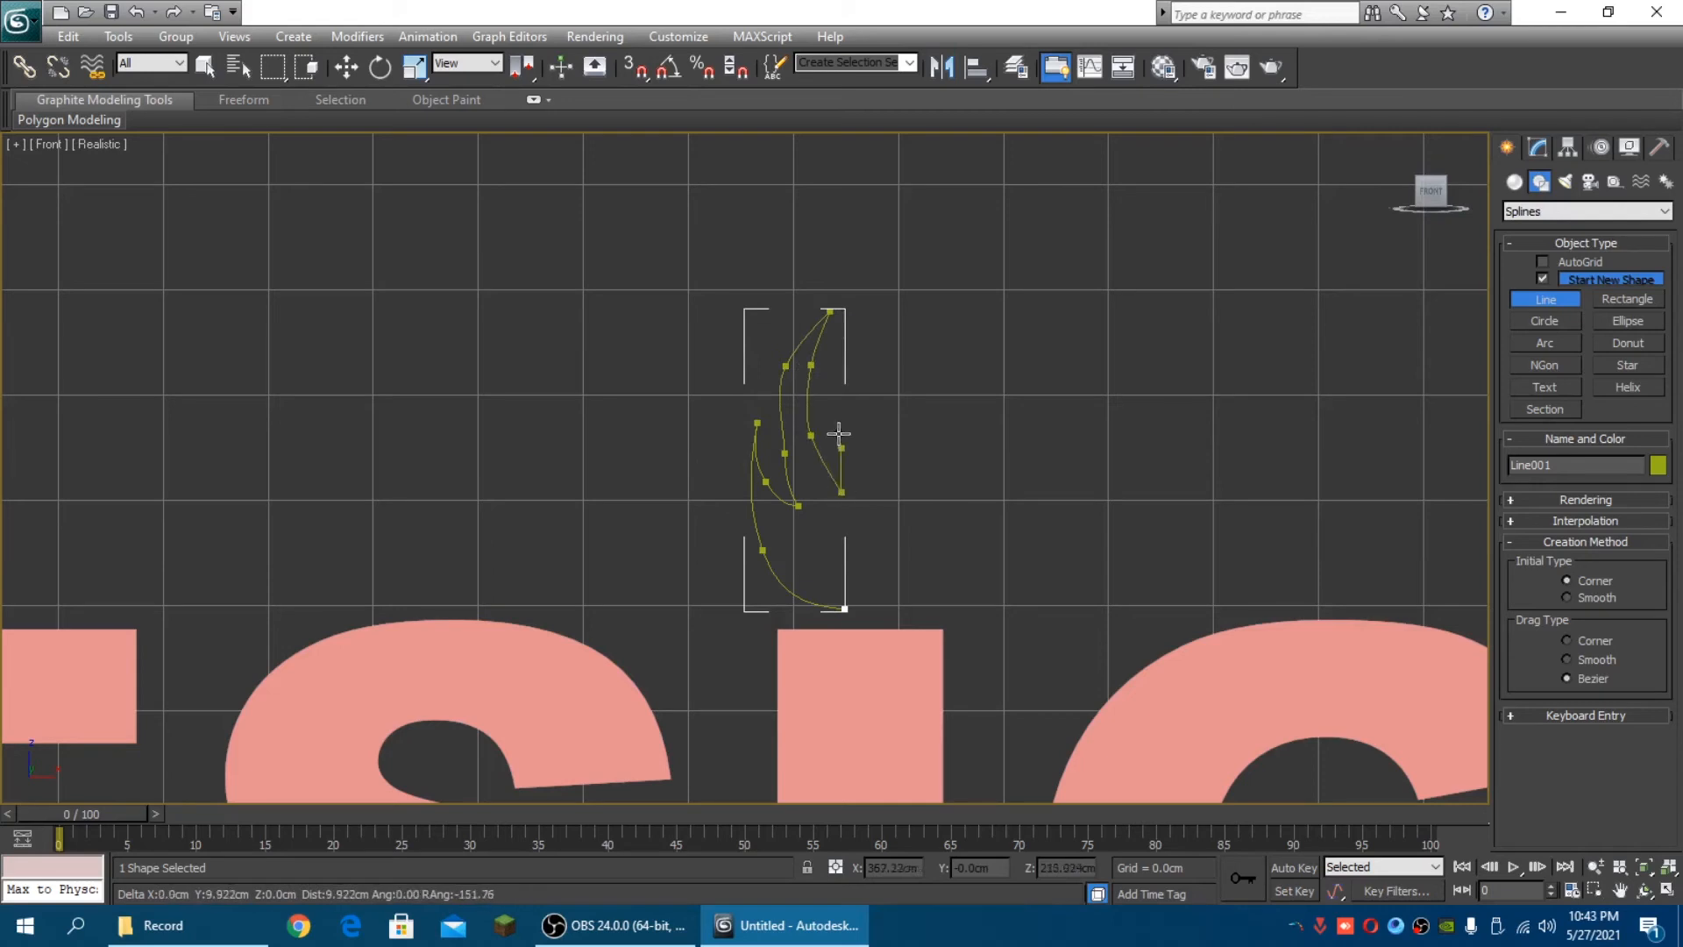
# Trace the flame's right tongue and rounded right side, ending the line back at its starting point
pyautogui.click(839, 433)
pyautogui.click(873, 372)
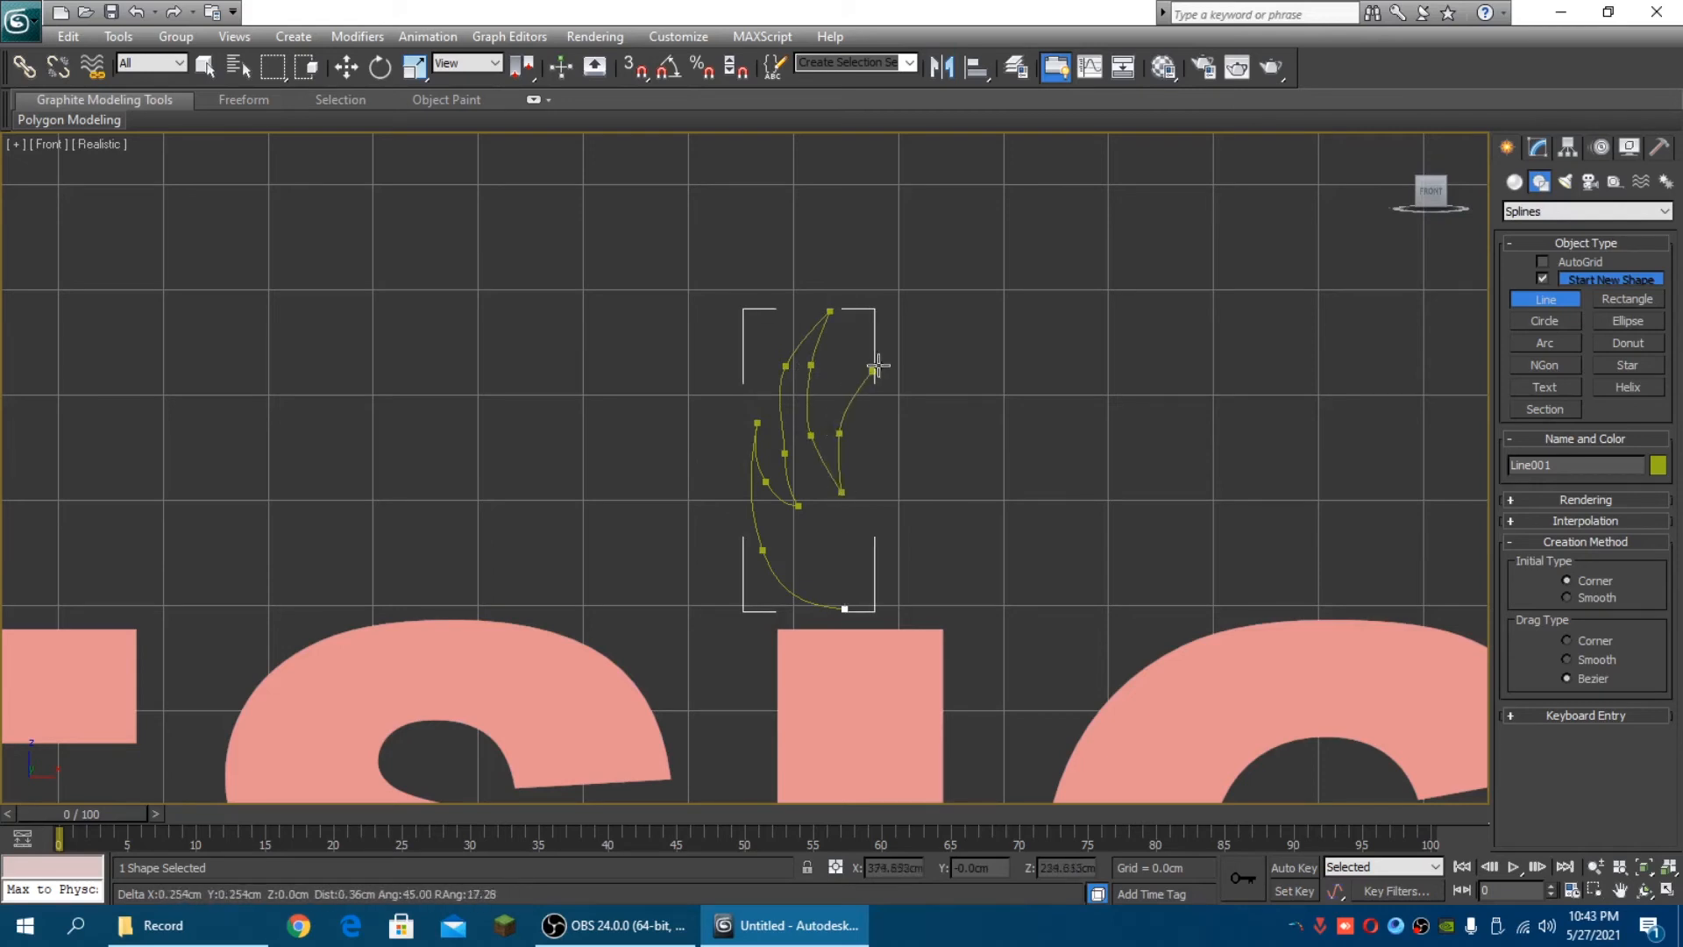
pyautogui.click(866, 433)
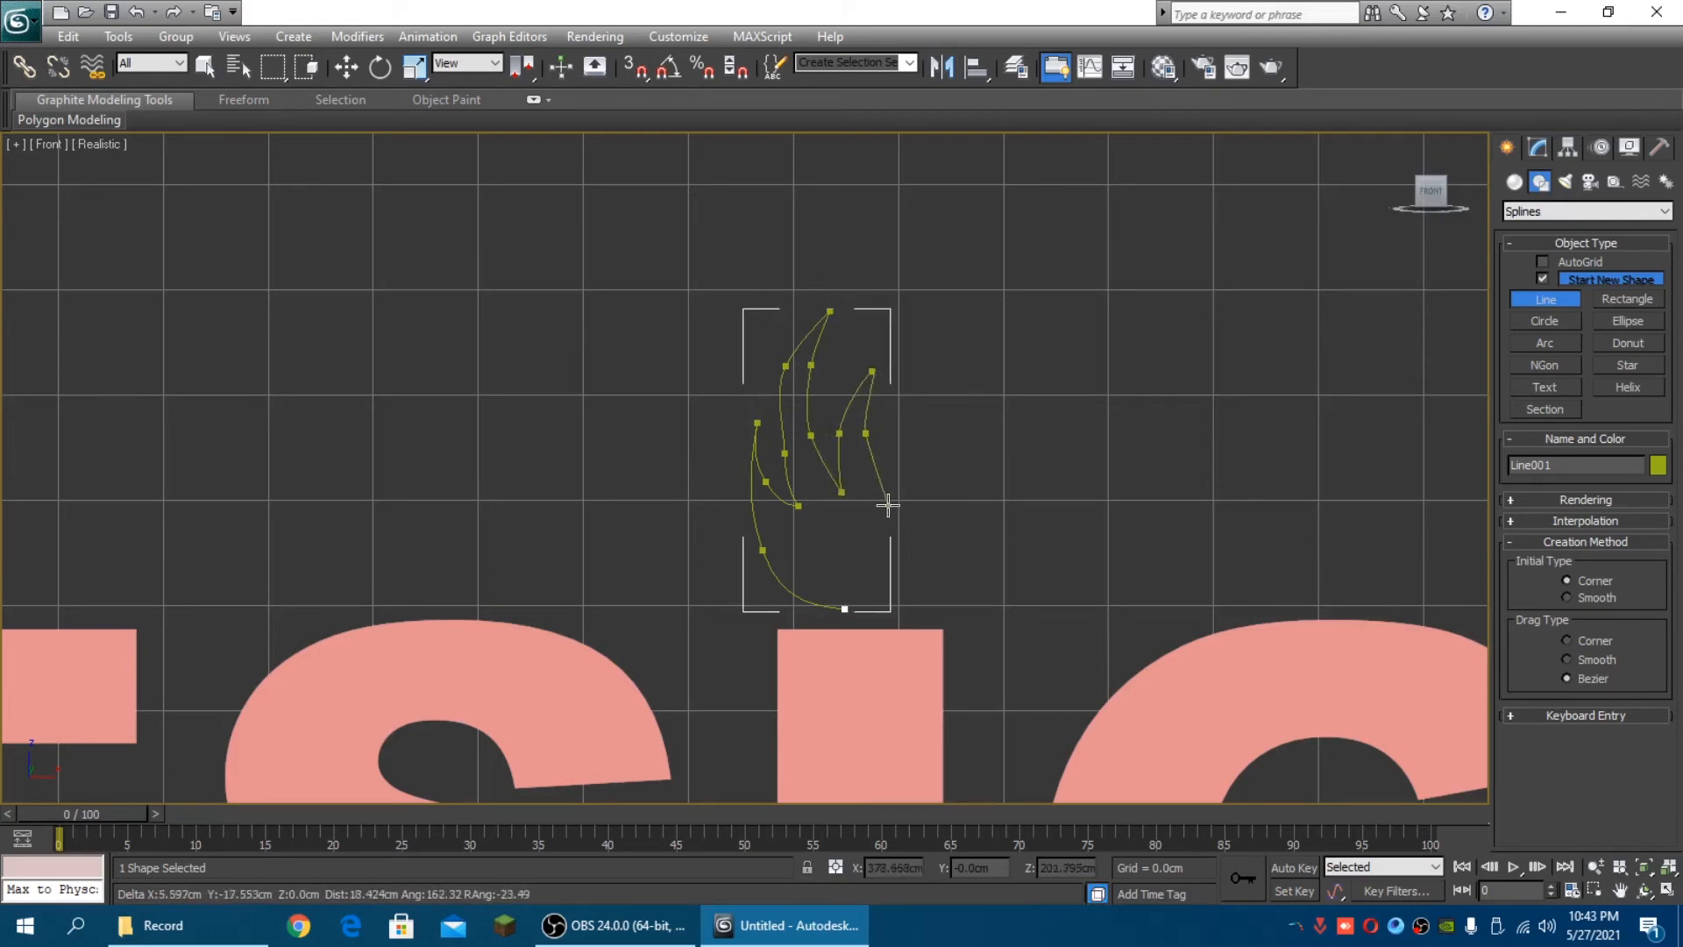
pyautogui.click(892, 506)
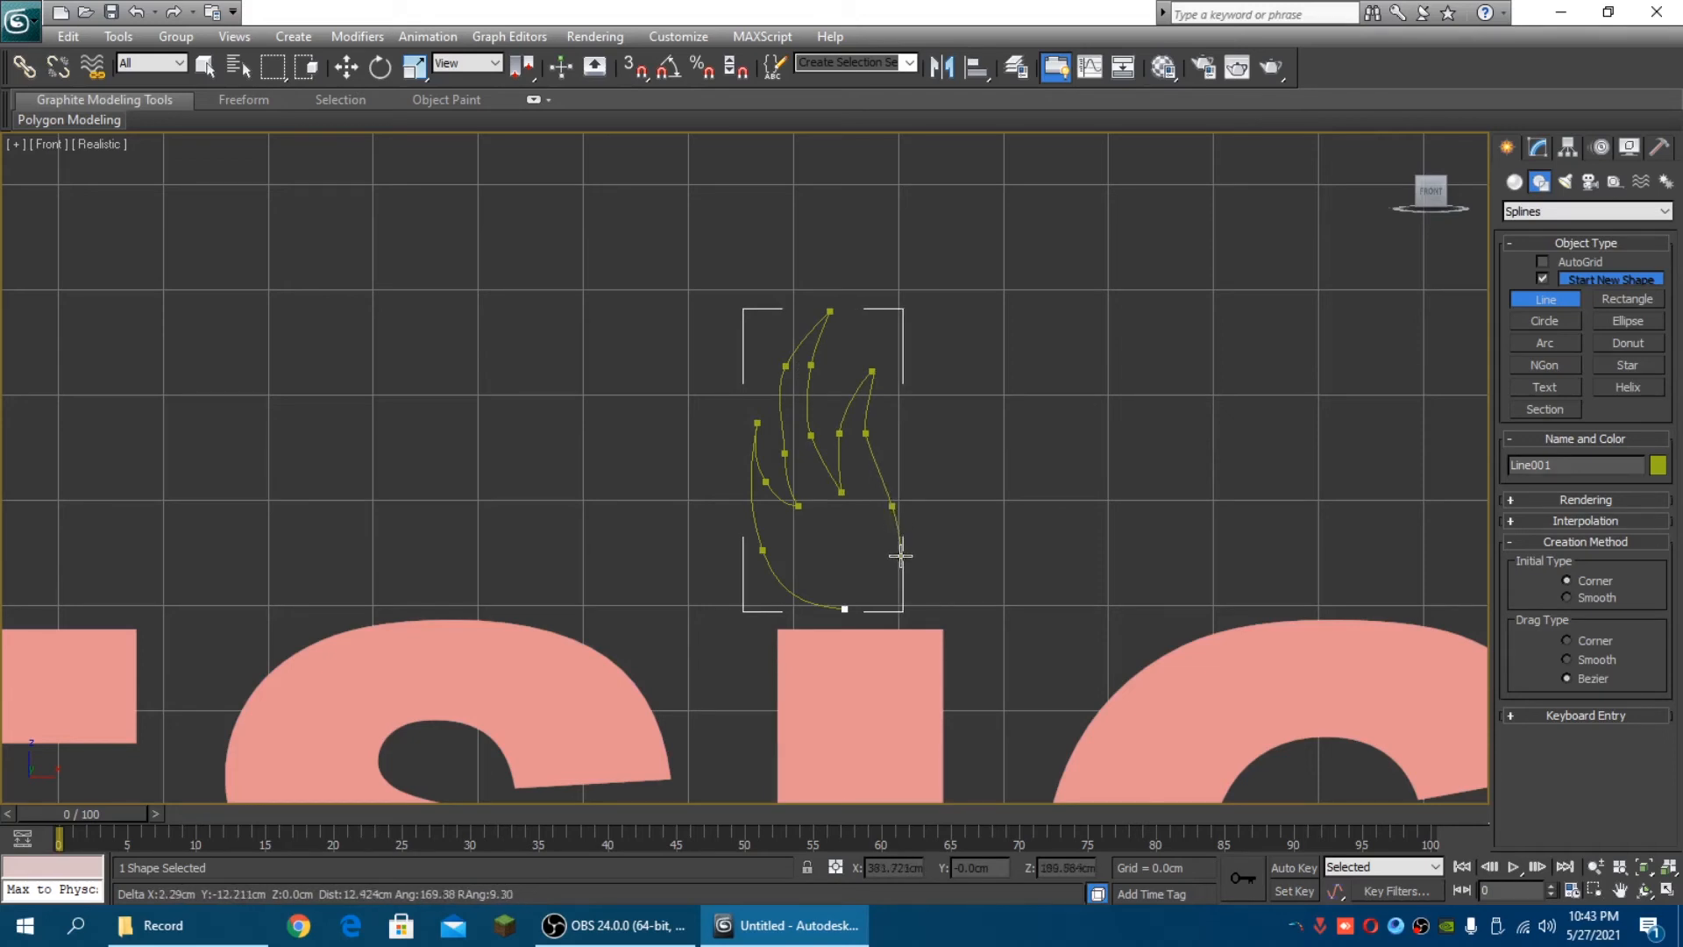
pyautogui.click(901, 556)
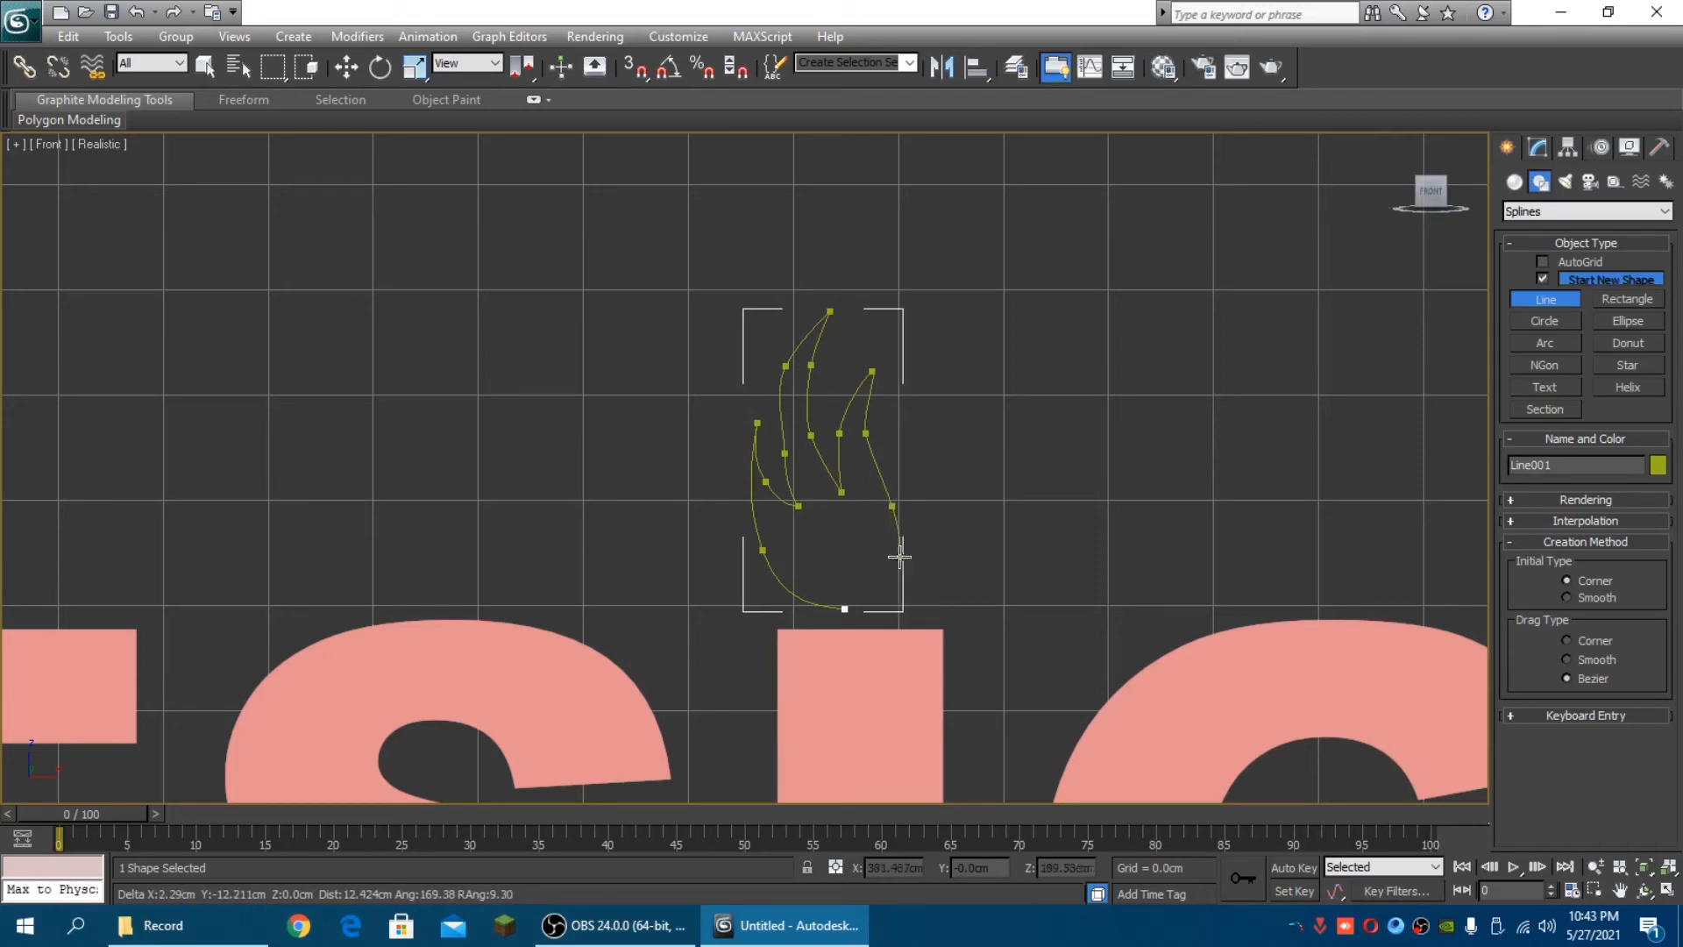
pyautogui.click(878, 602)
pyautogui.click(845, 608)
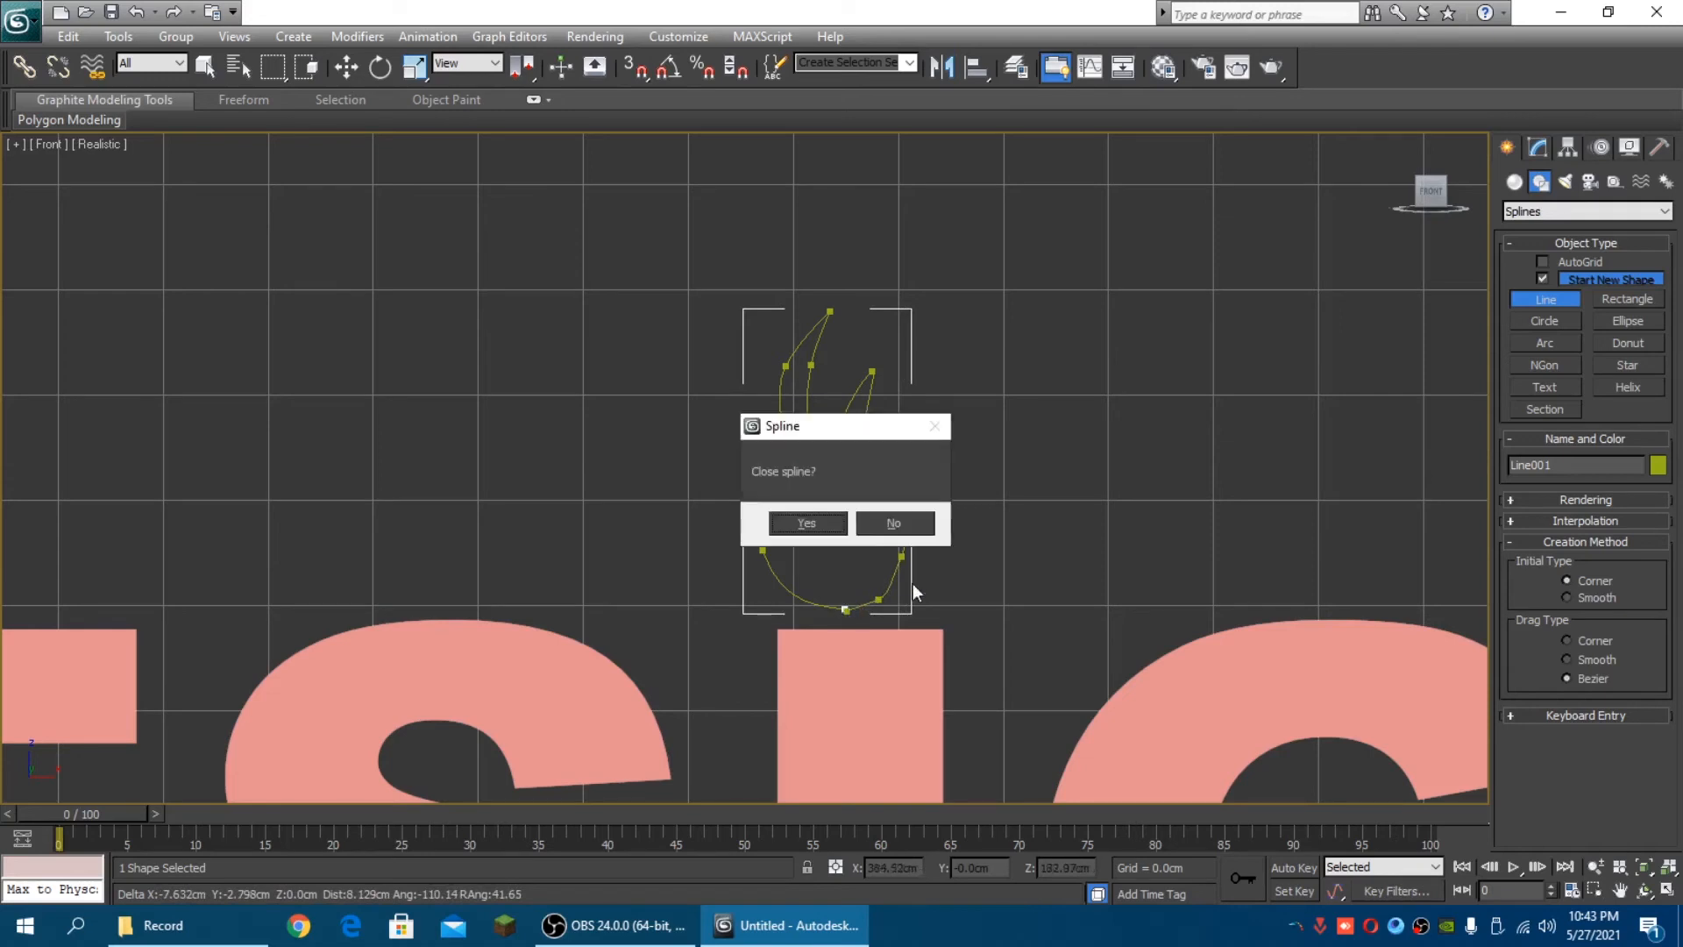
pyautogui.click(901, 524)
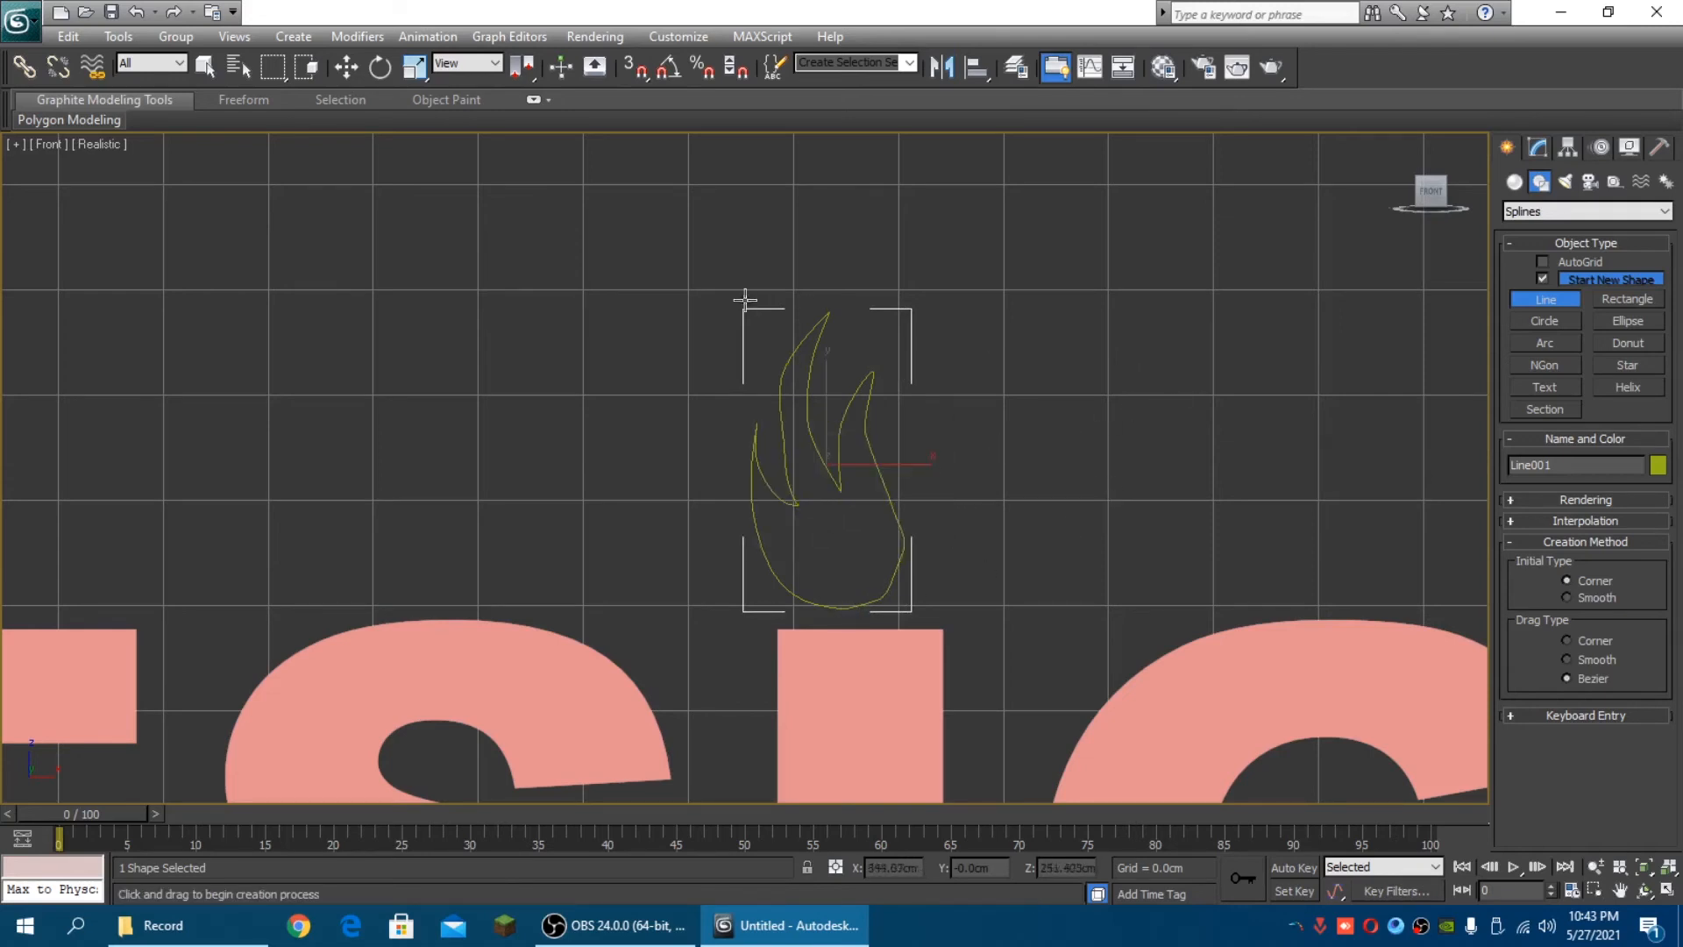
# Adjust the flame line's vertices, widening its lower right bulge and refining the curves of the middle and right tongues
pyautogui.click(347, 67)
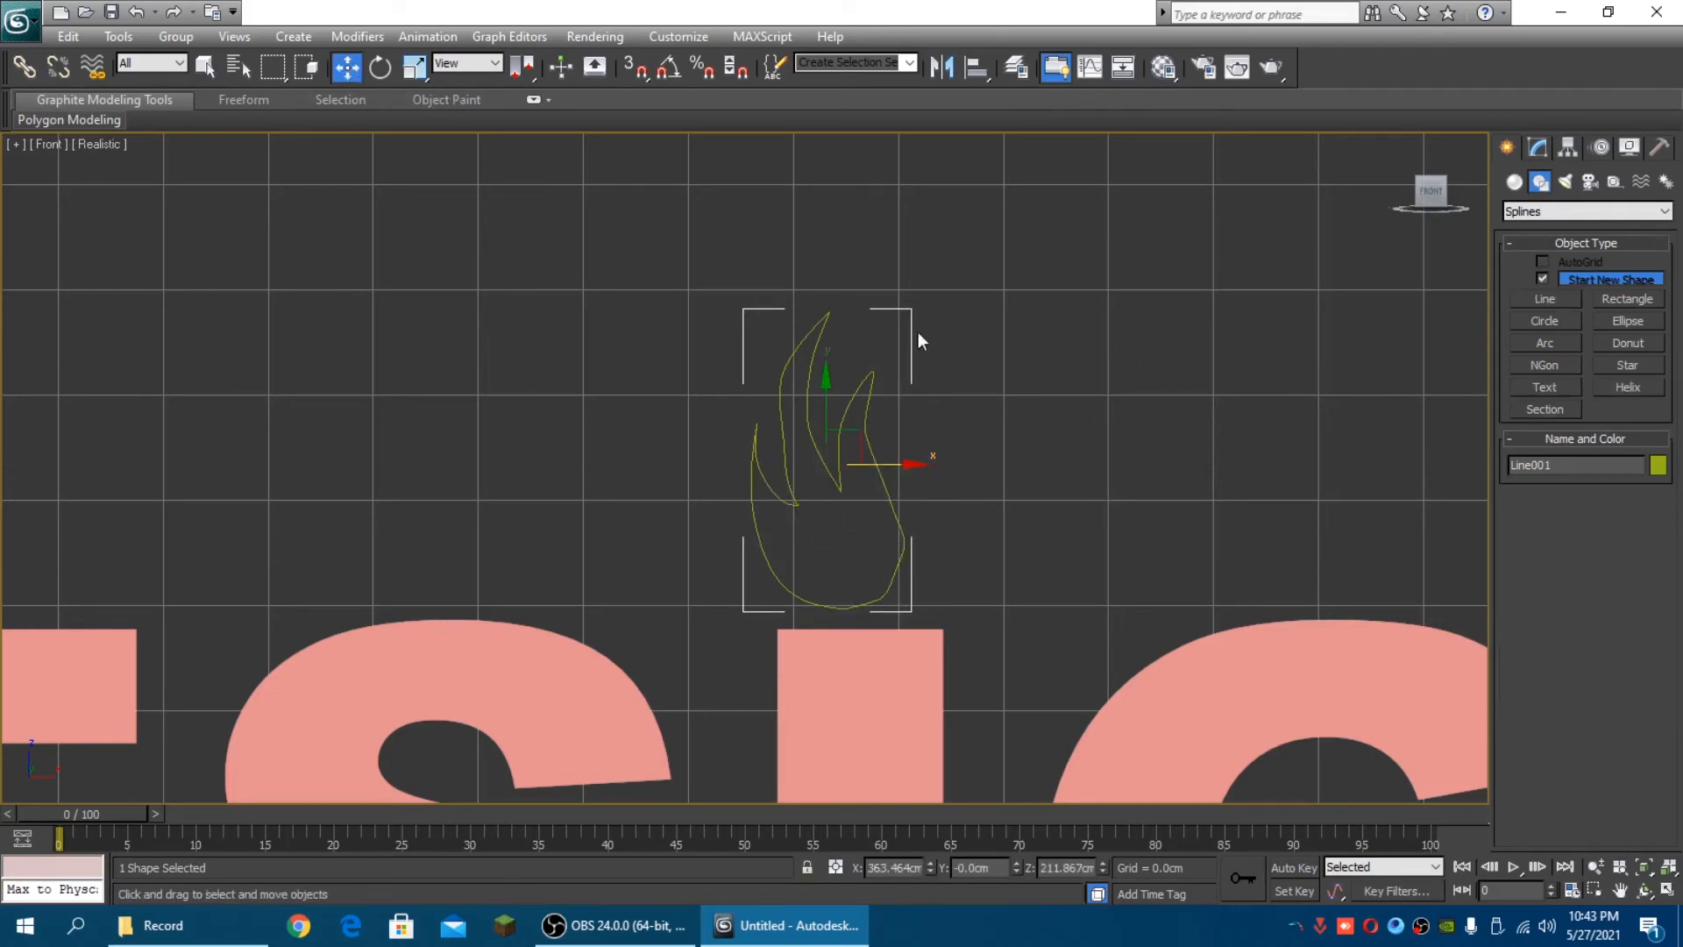
pyautogui.click(1538, 147)
pyautogui.click(1559, 491)
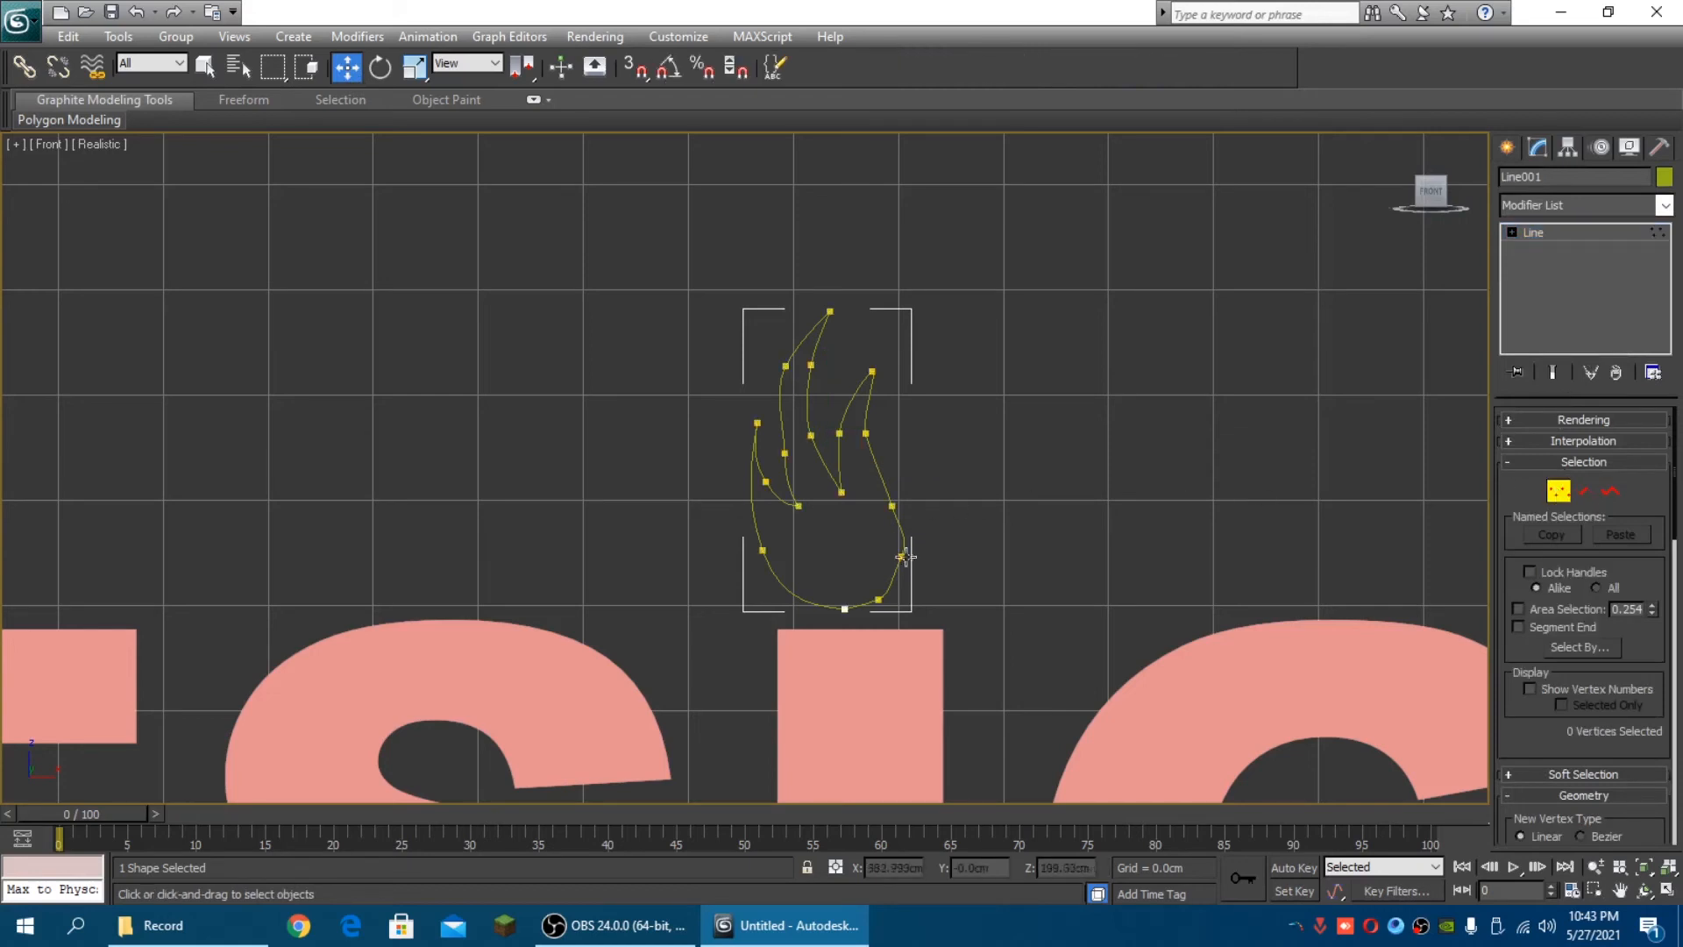
pyautogui.moveTo(903, 556); pyautogui.dragTo(894, 602)
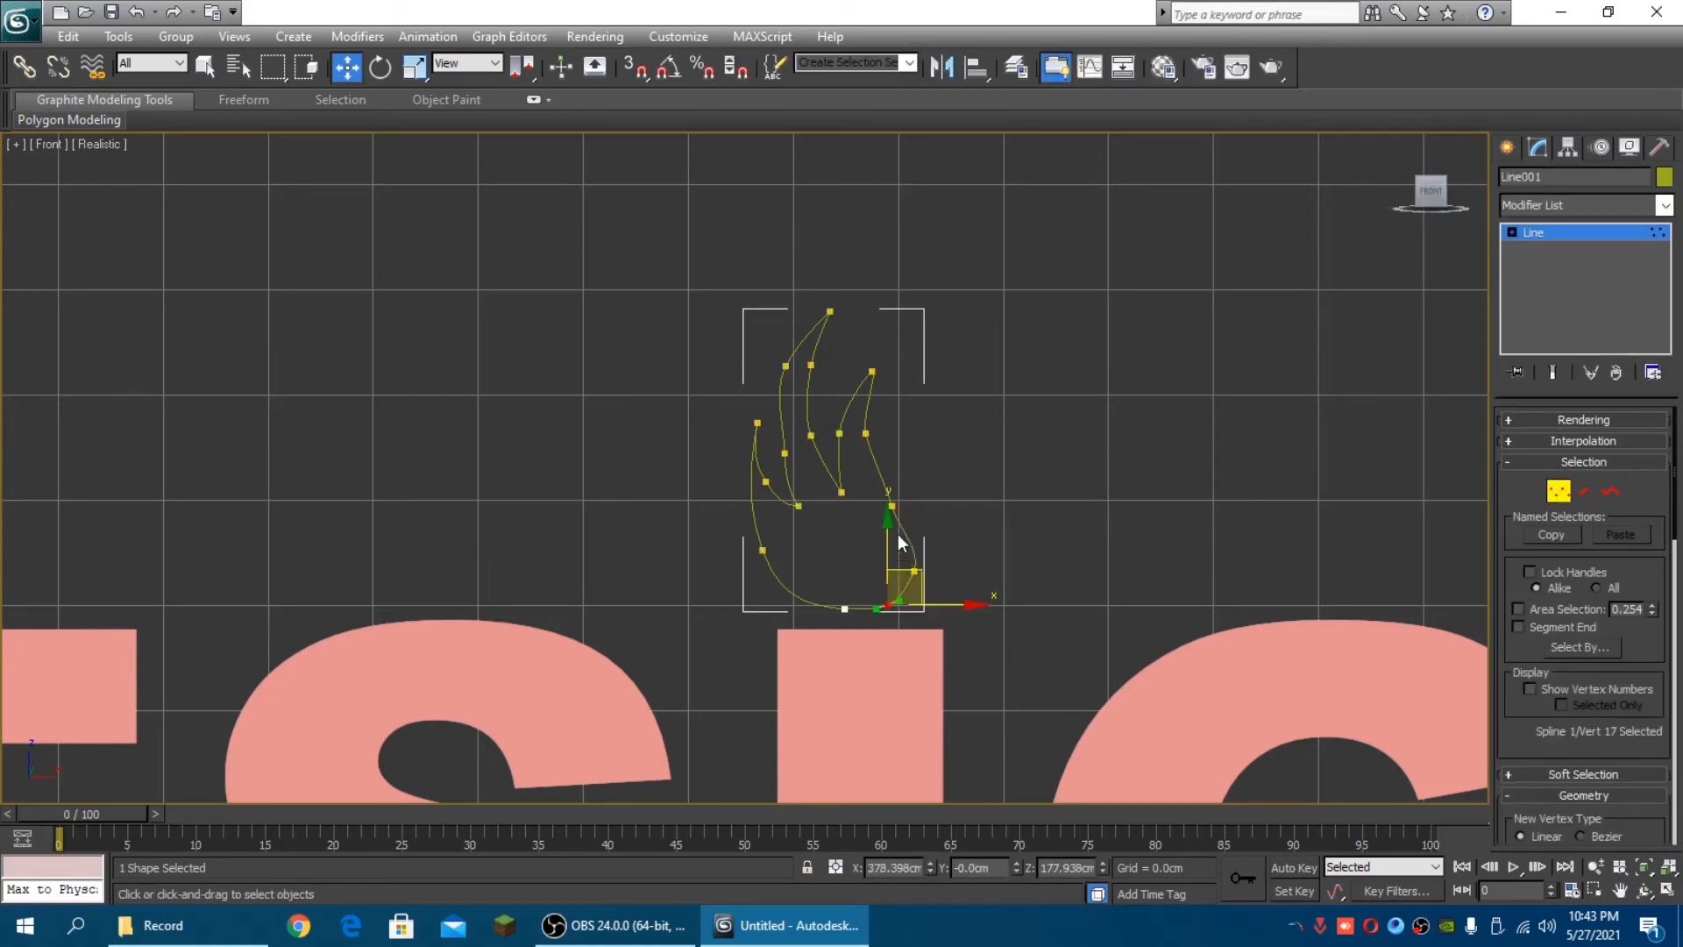
pyautogui.moveTo(894, 509); pyautogui.dragTo(893, 512)
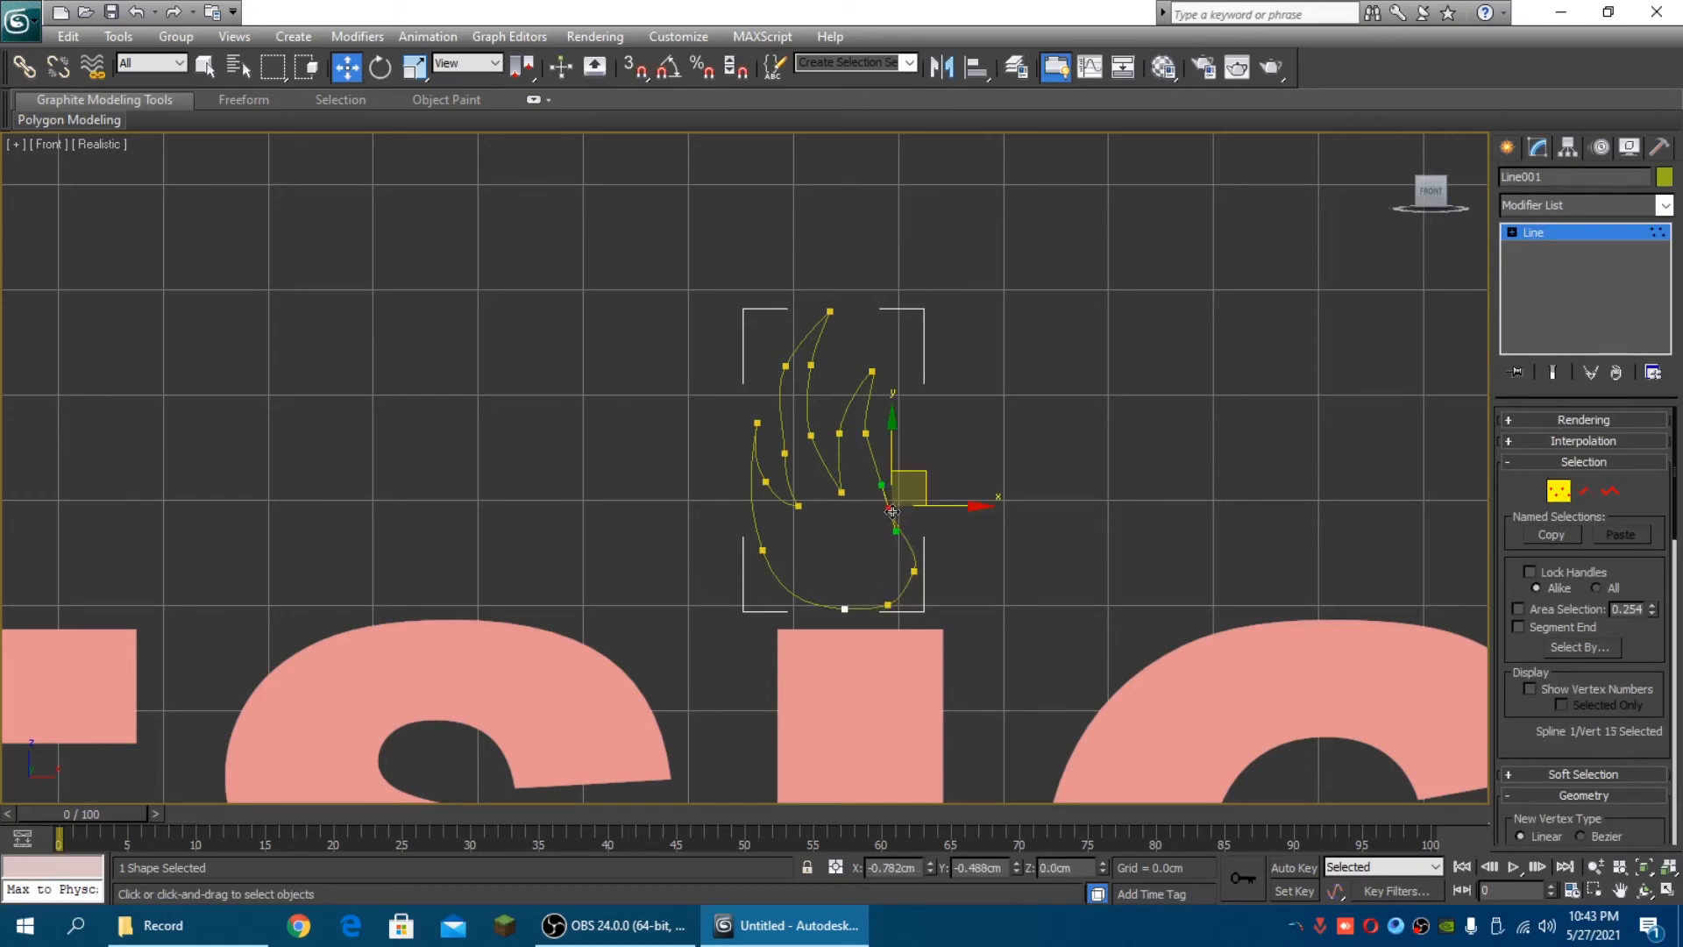
pyautogui.click(840, 433)
pyautogui.moveTo(786, 365); pyautogui.dragTo(778, 451)
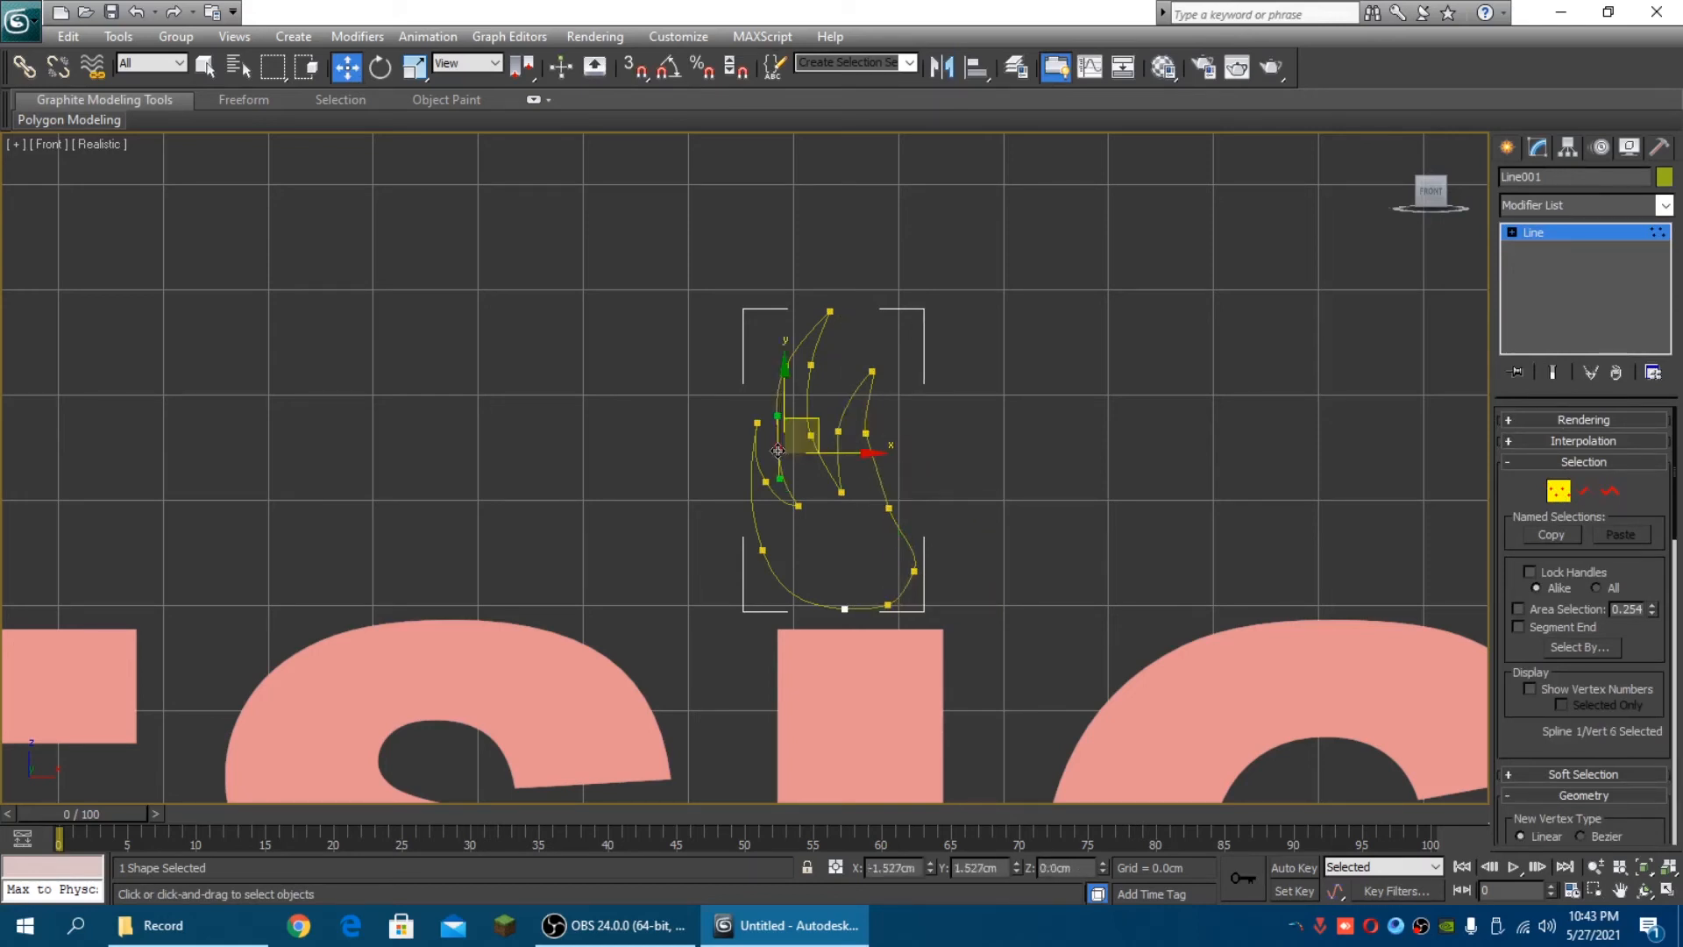
pyautogui.click(888, 507)
# Leave vertex editing and move the whole flame to about X 368 cm, Z 215 cm, above the "I"
pyautogui.moveTo(888, 507); pyautogui.dragTo(933, 464)
pyautogui.click(1604, 236)
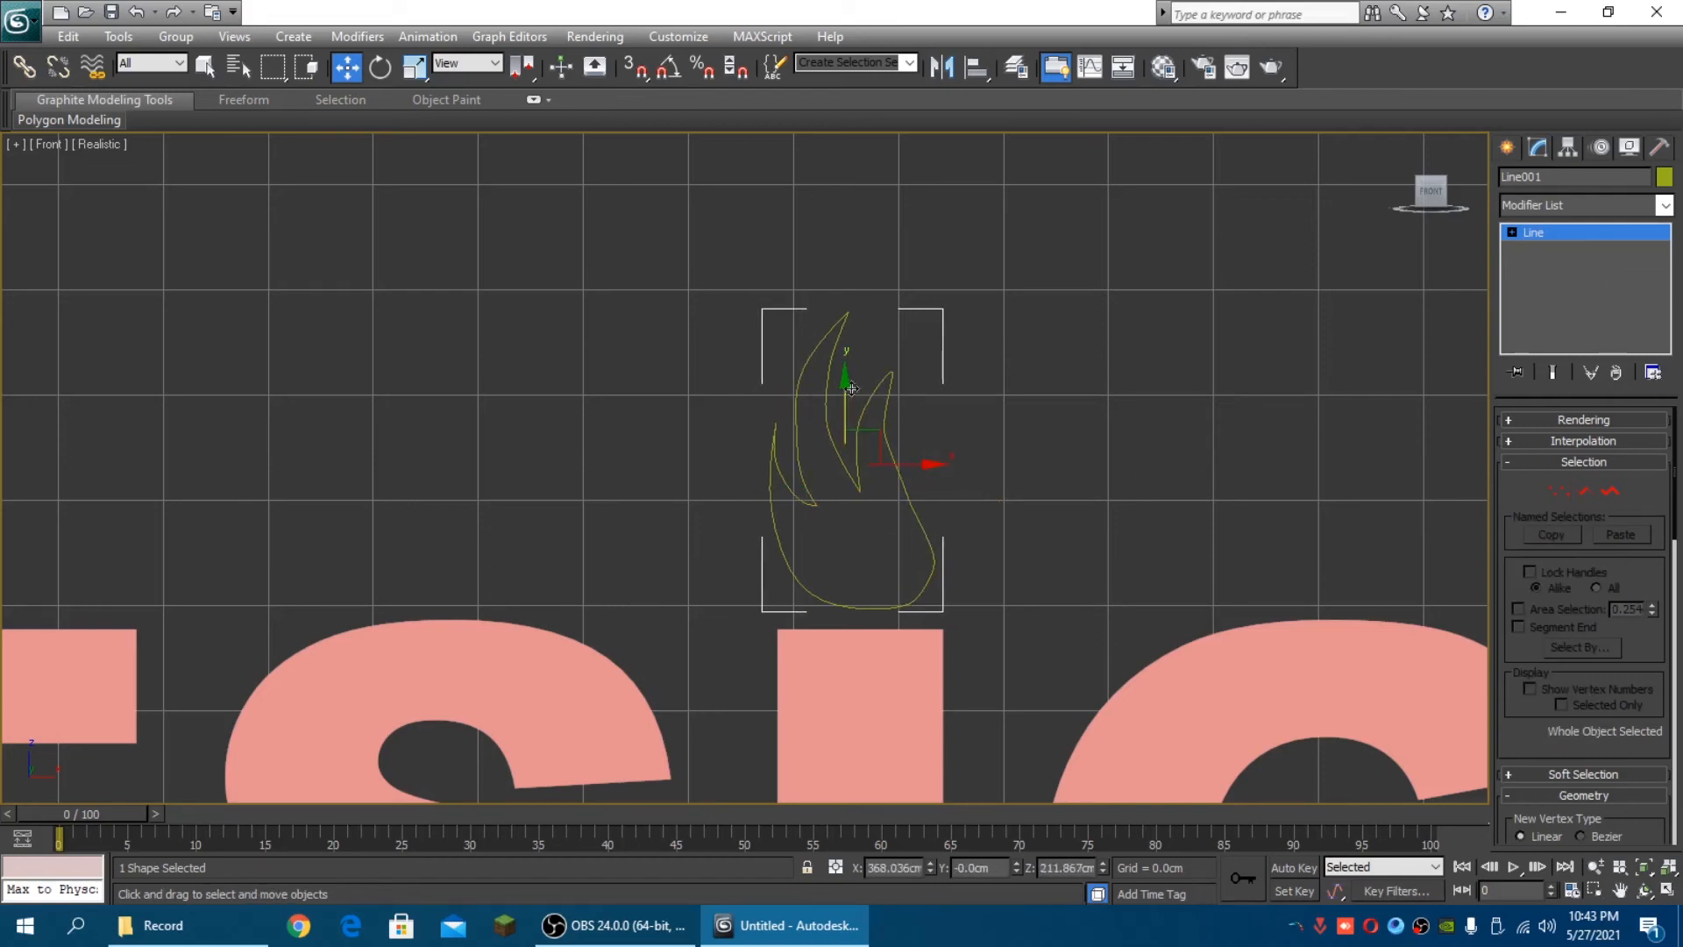
pyautogui.moveTo(852, 389); pyautogui.dragTo(852, 376)
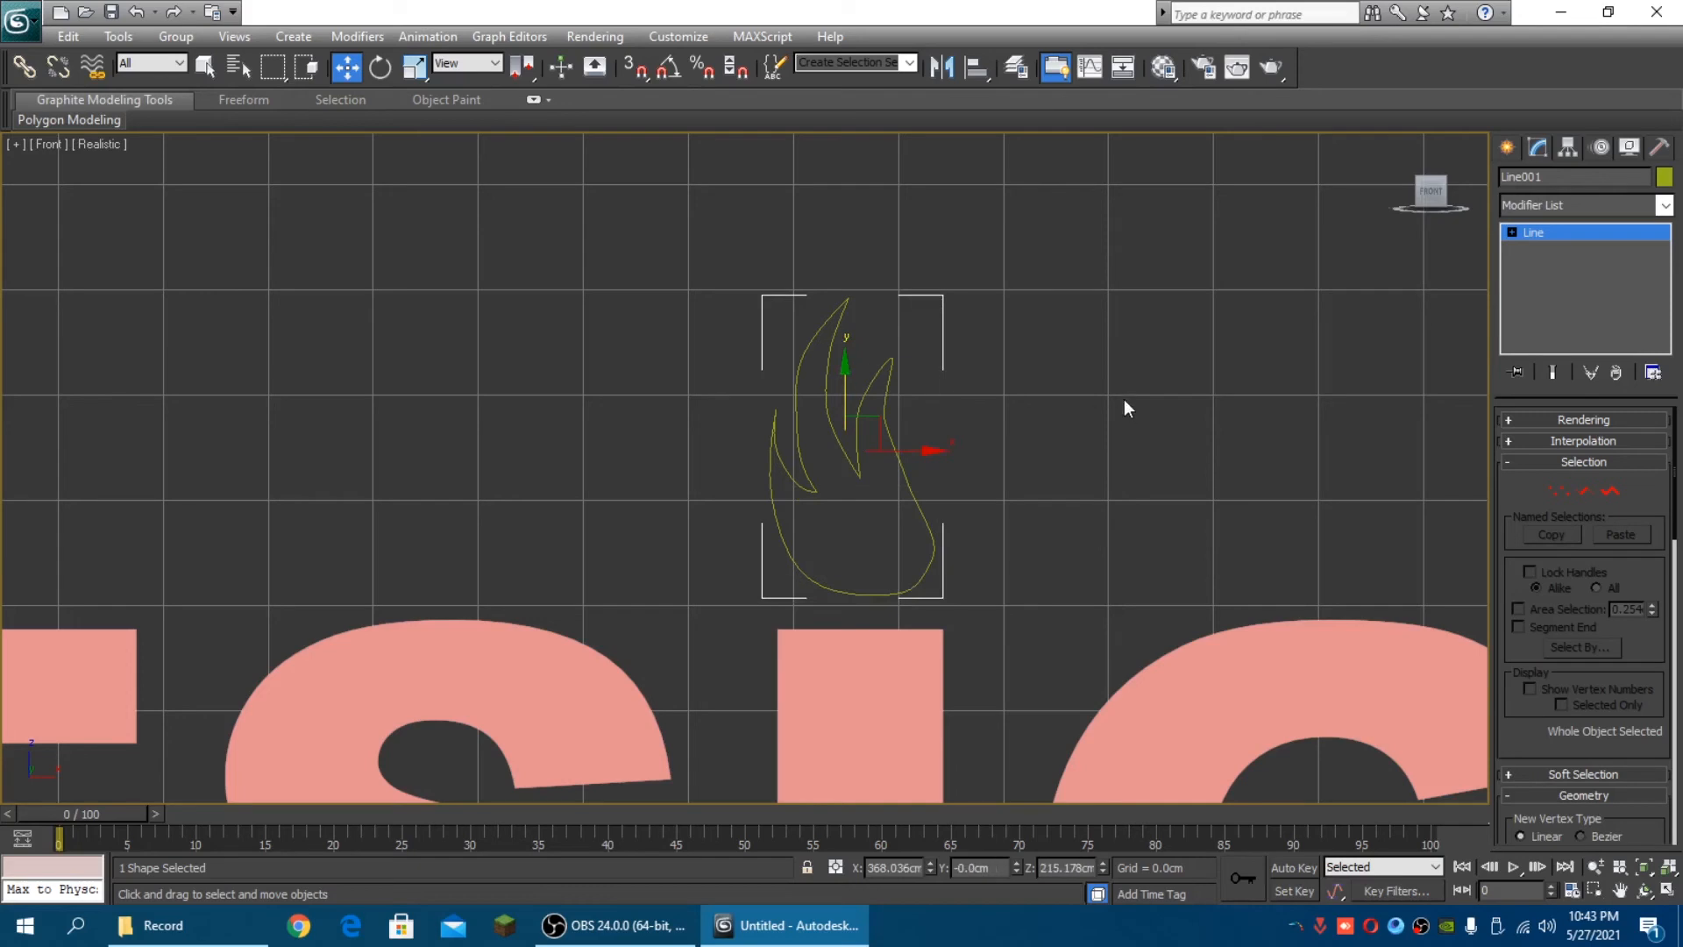
# Extrude the flame outline by 172.72 cm with 3 segments in the perspective view
pyautogui.press('p')
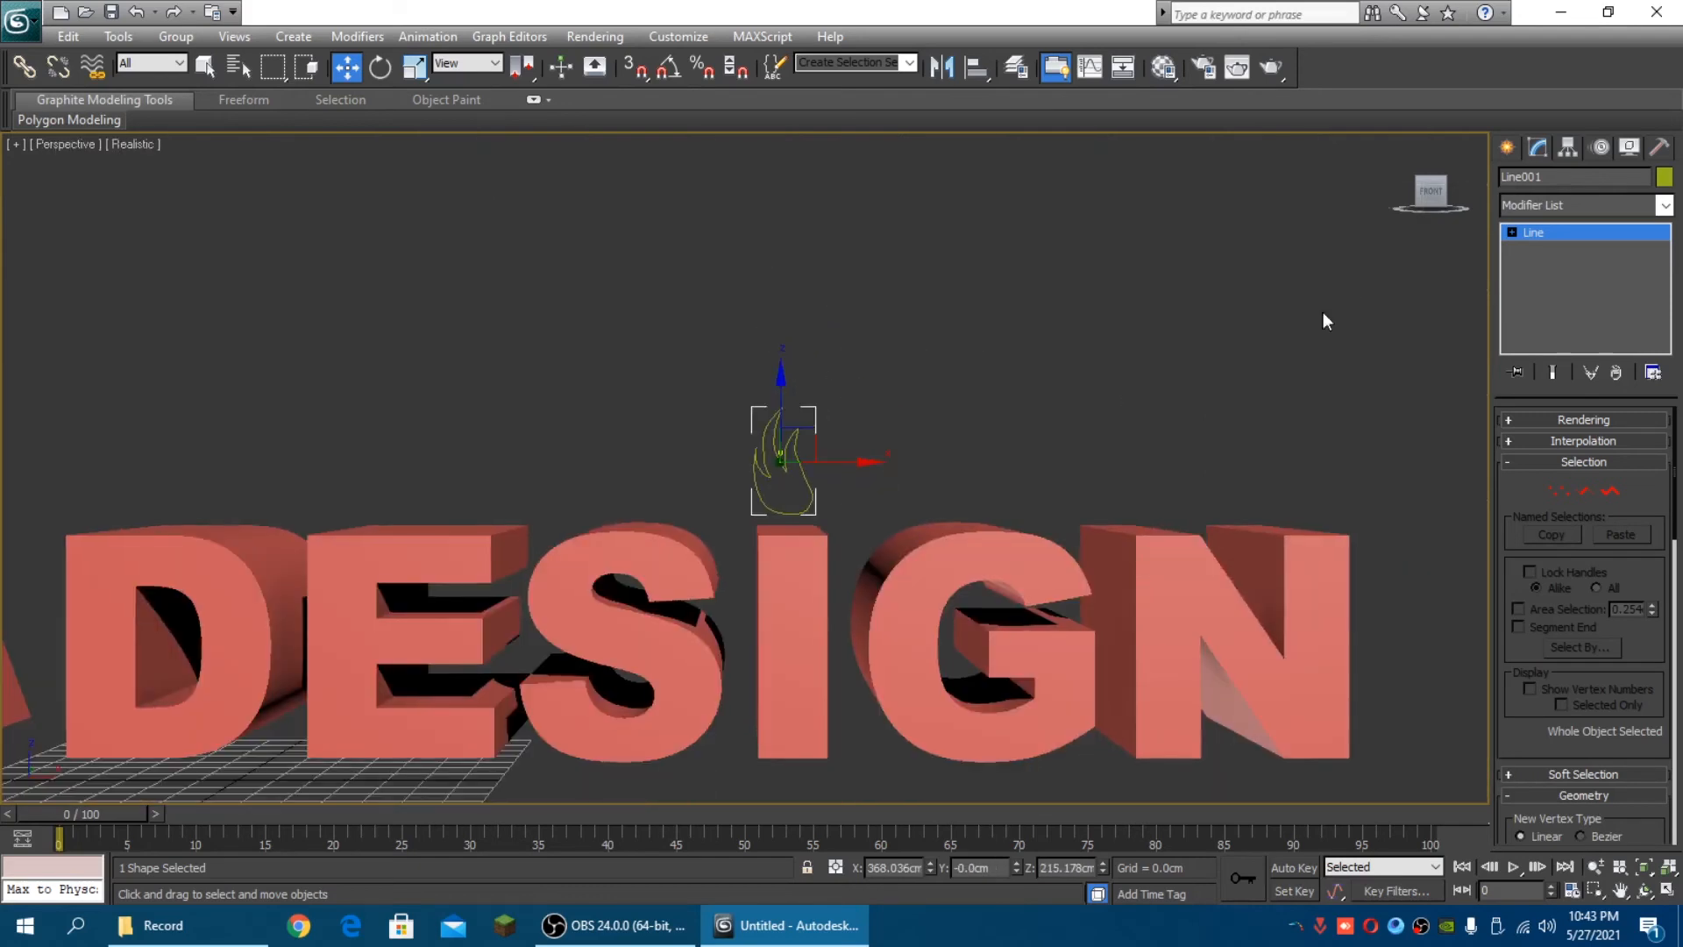
pyautogui.moveTo(1438, 200)
pyautogui.mouseDown()
pyautogui.moveTo(1372, 204)
pyautogui.moveTo(1452, 205)
pyautogui.moveTo(1430, 201)
pyautogui.mouseUp()
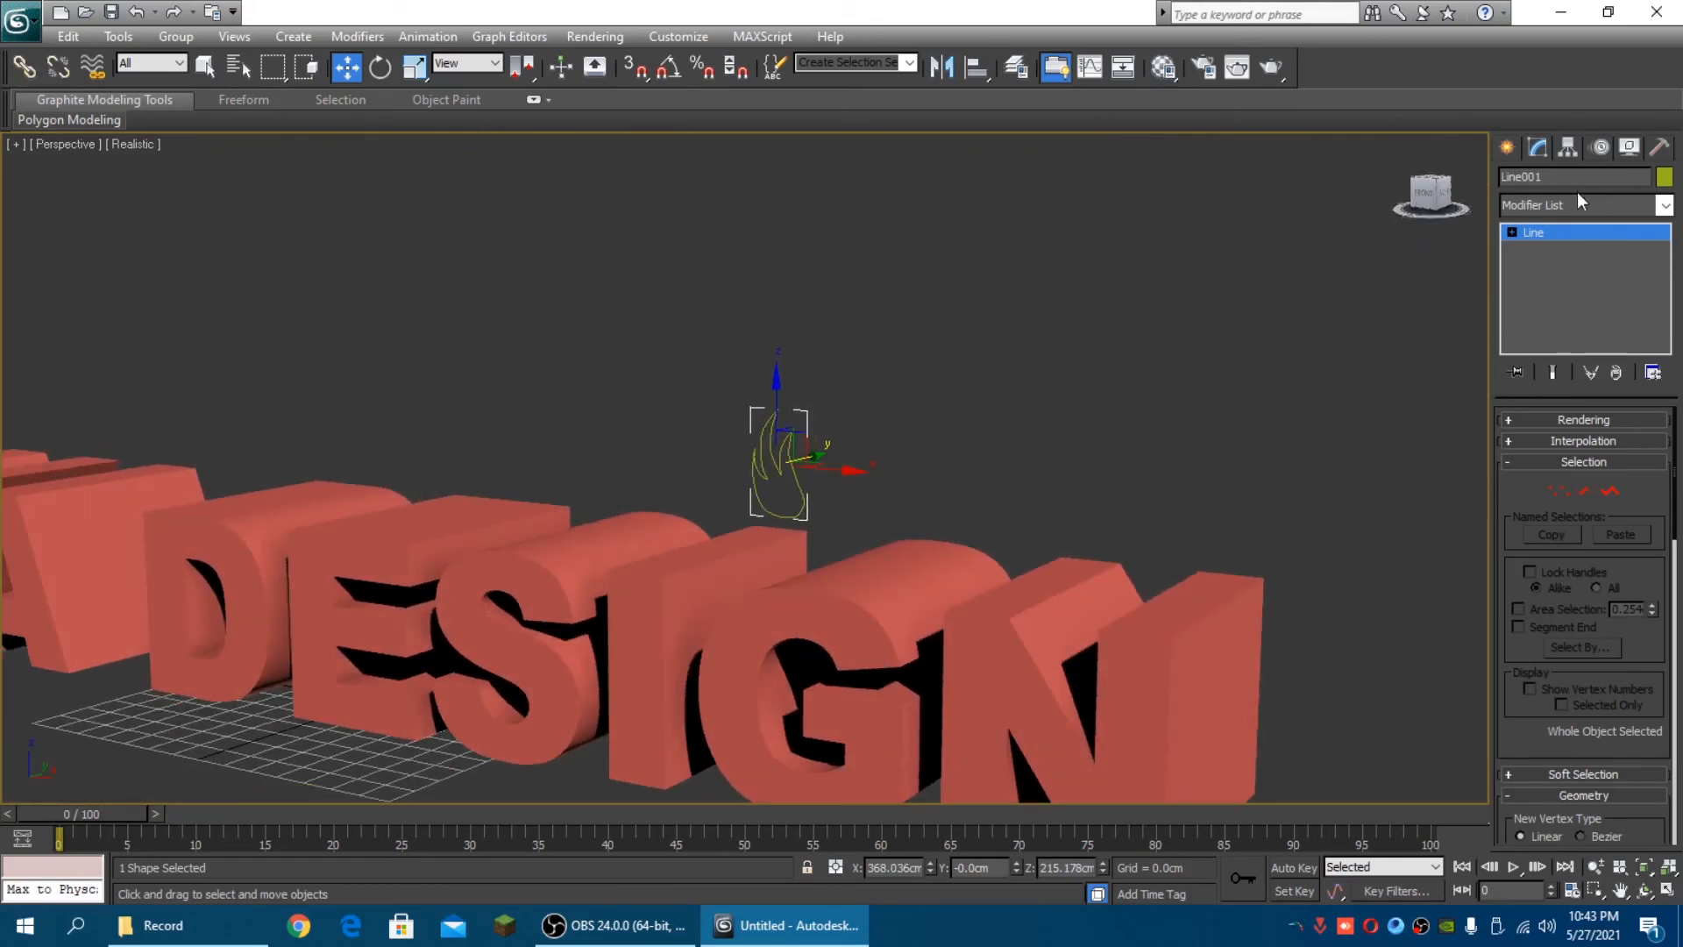
pyautogui.click(1603, 207)
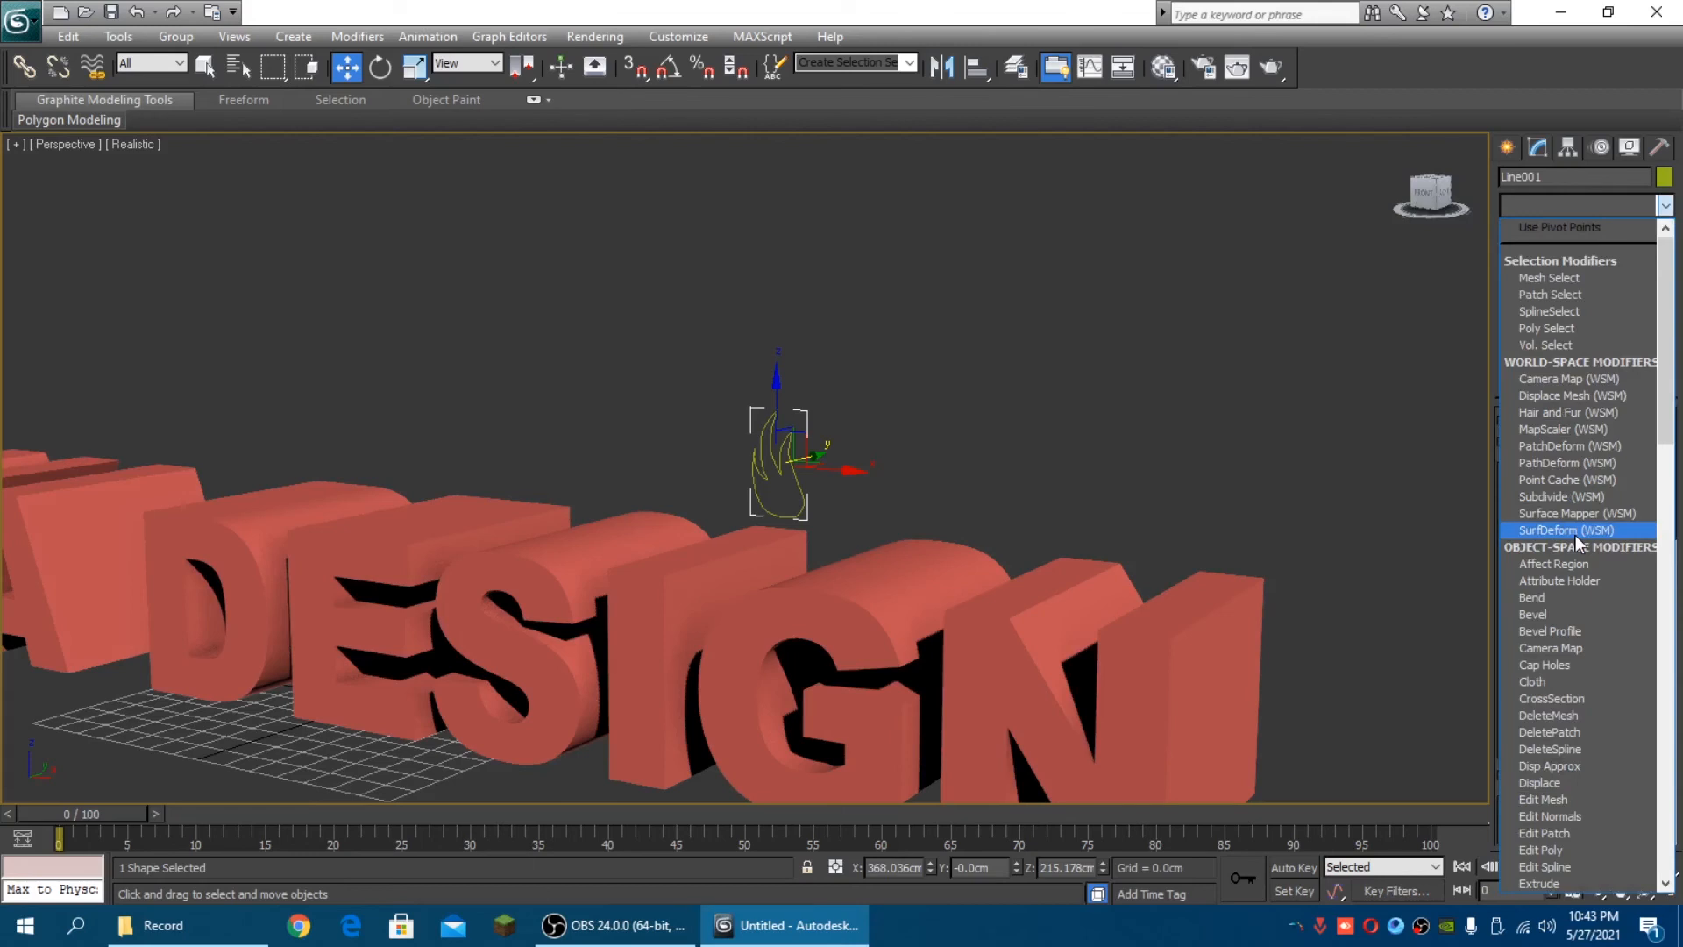
pyautogui.scroll(-11, 1576, 534)
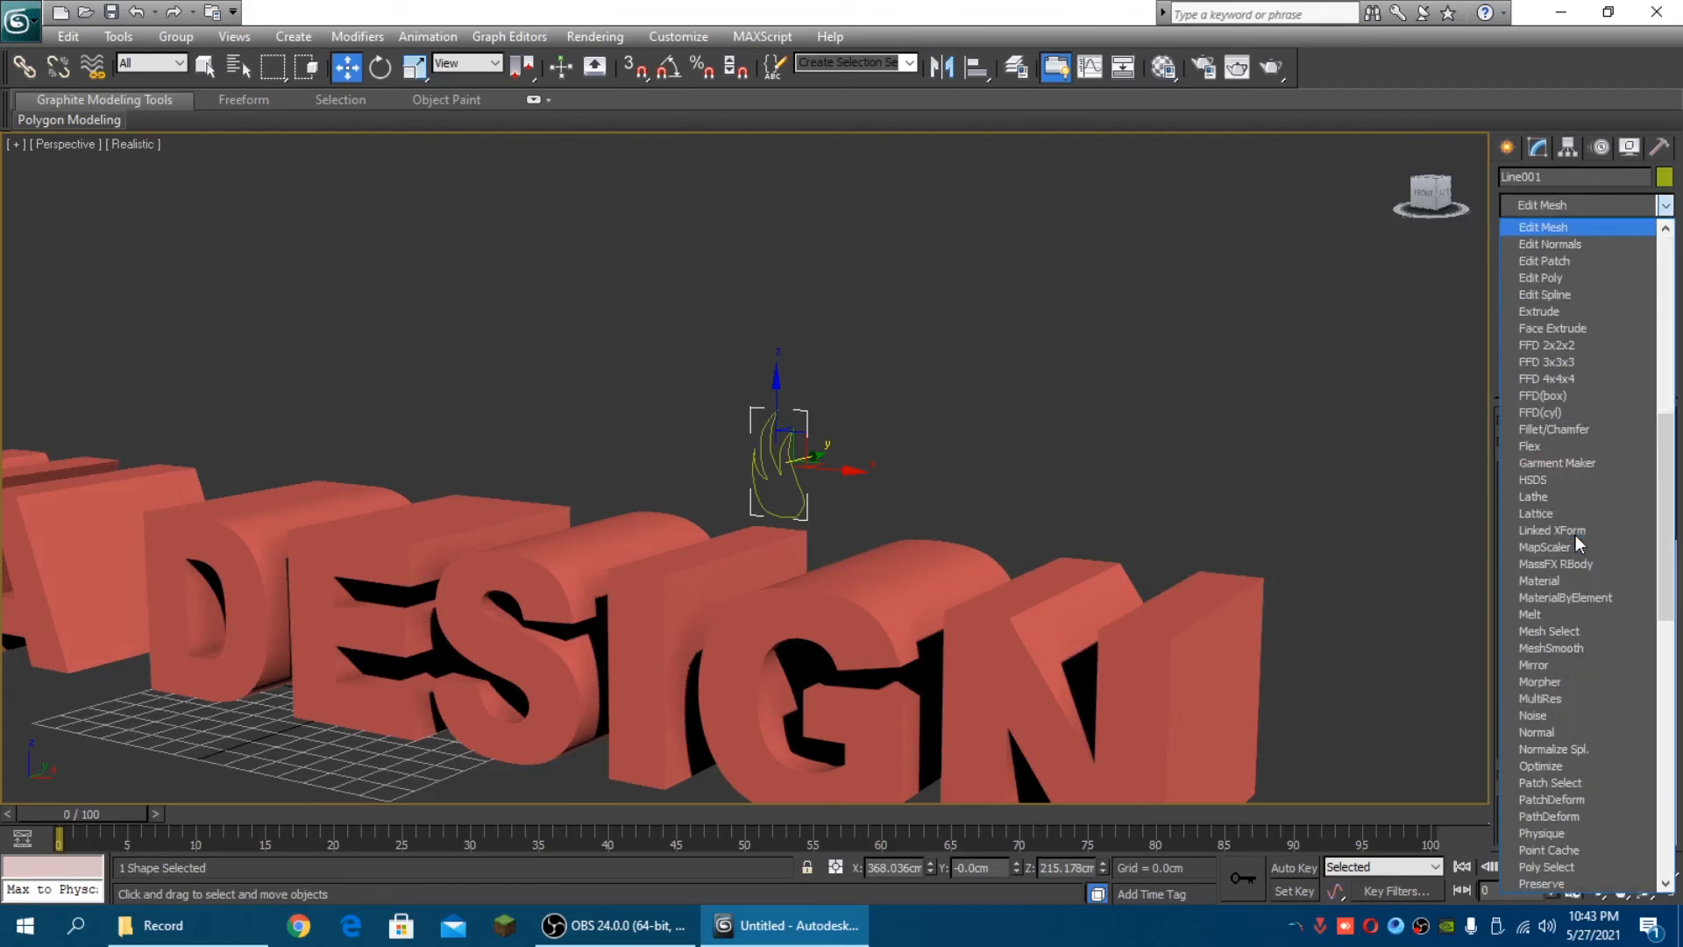
pyautogui.click(1561, 313)
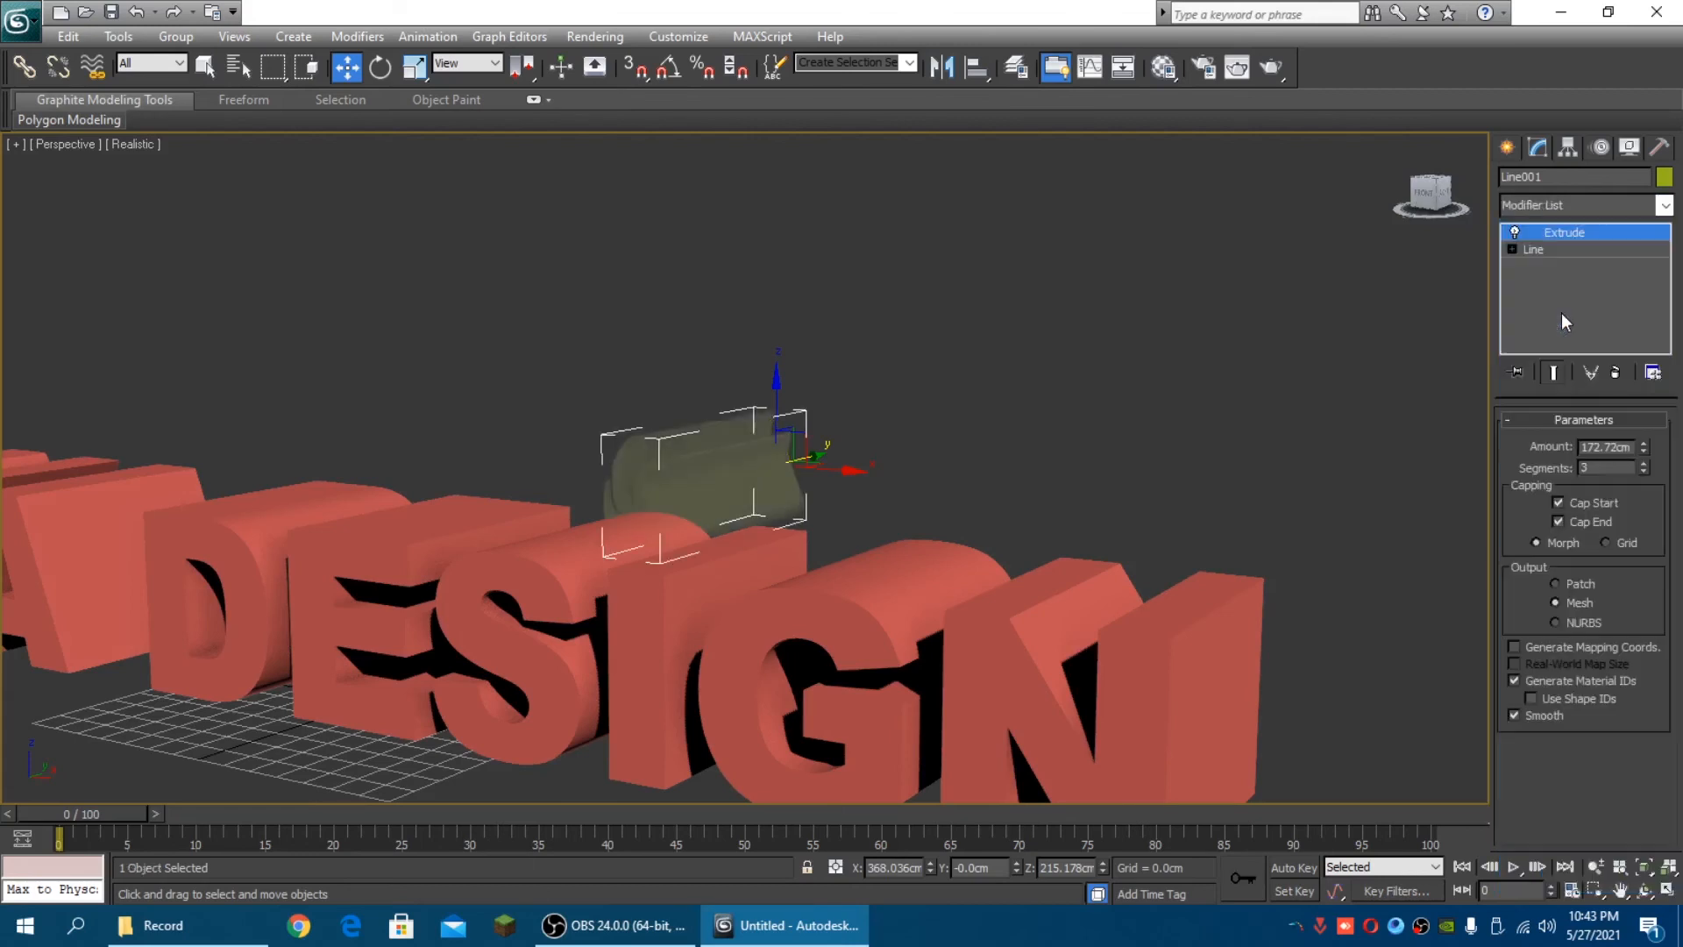
pyautogui.click(1240, 461)
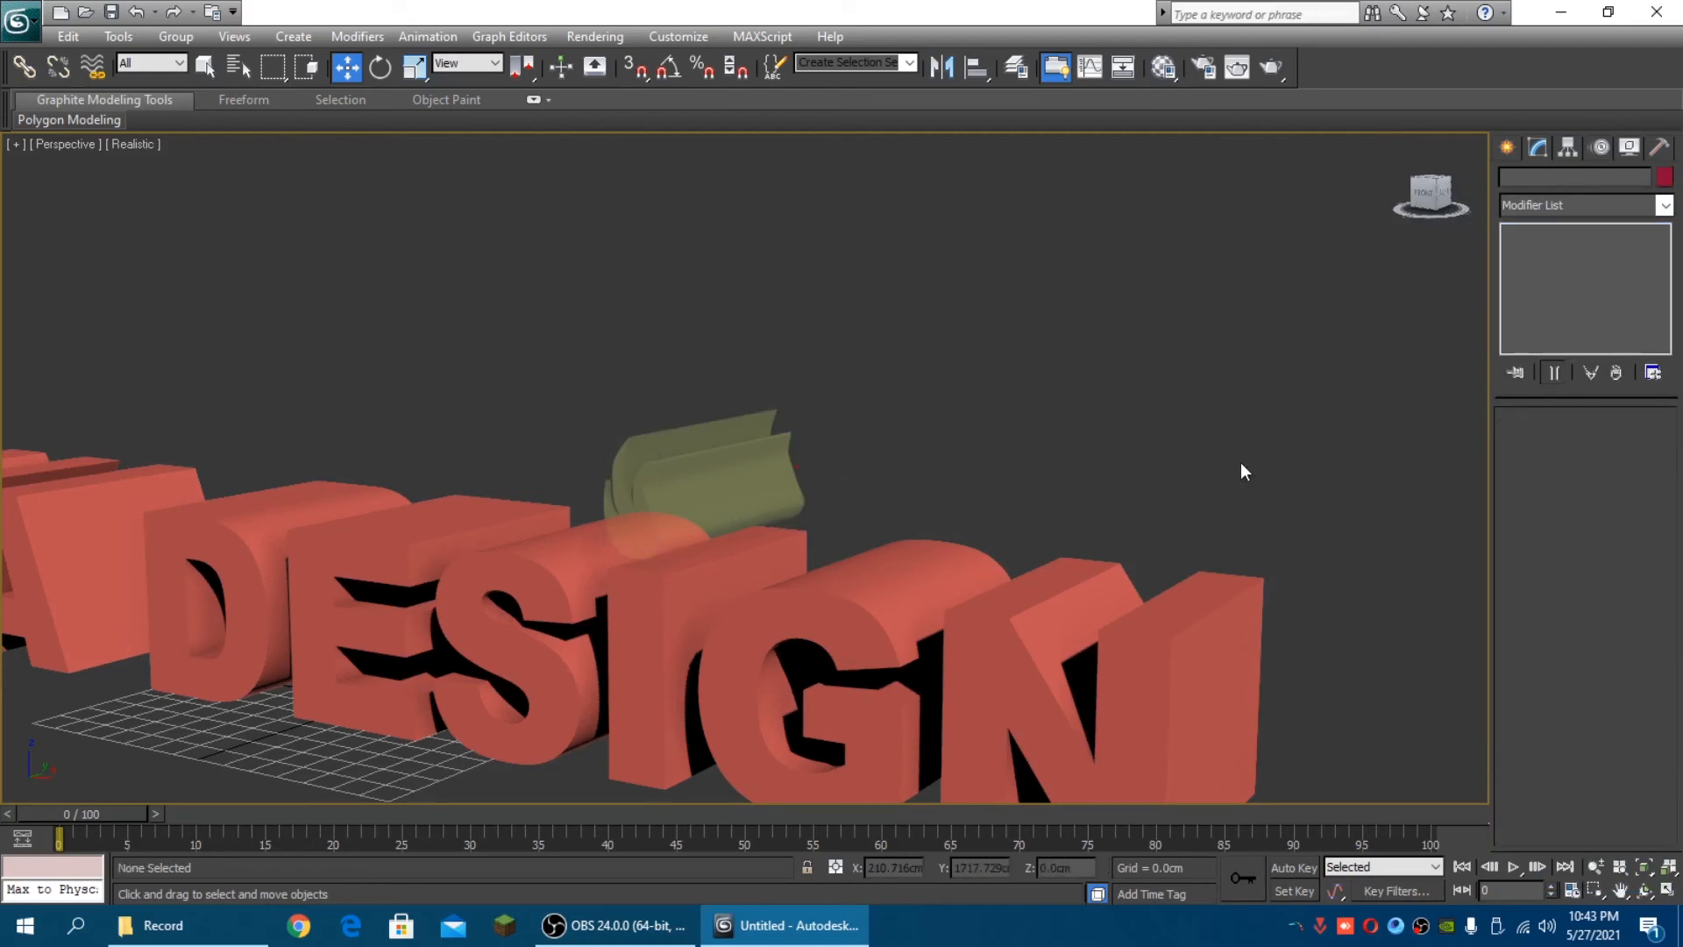
pyautogui.click(1418, 206)
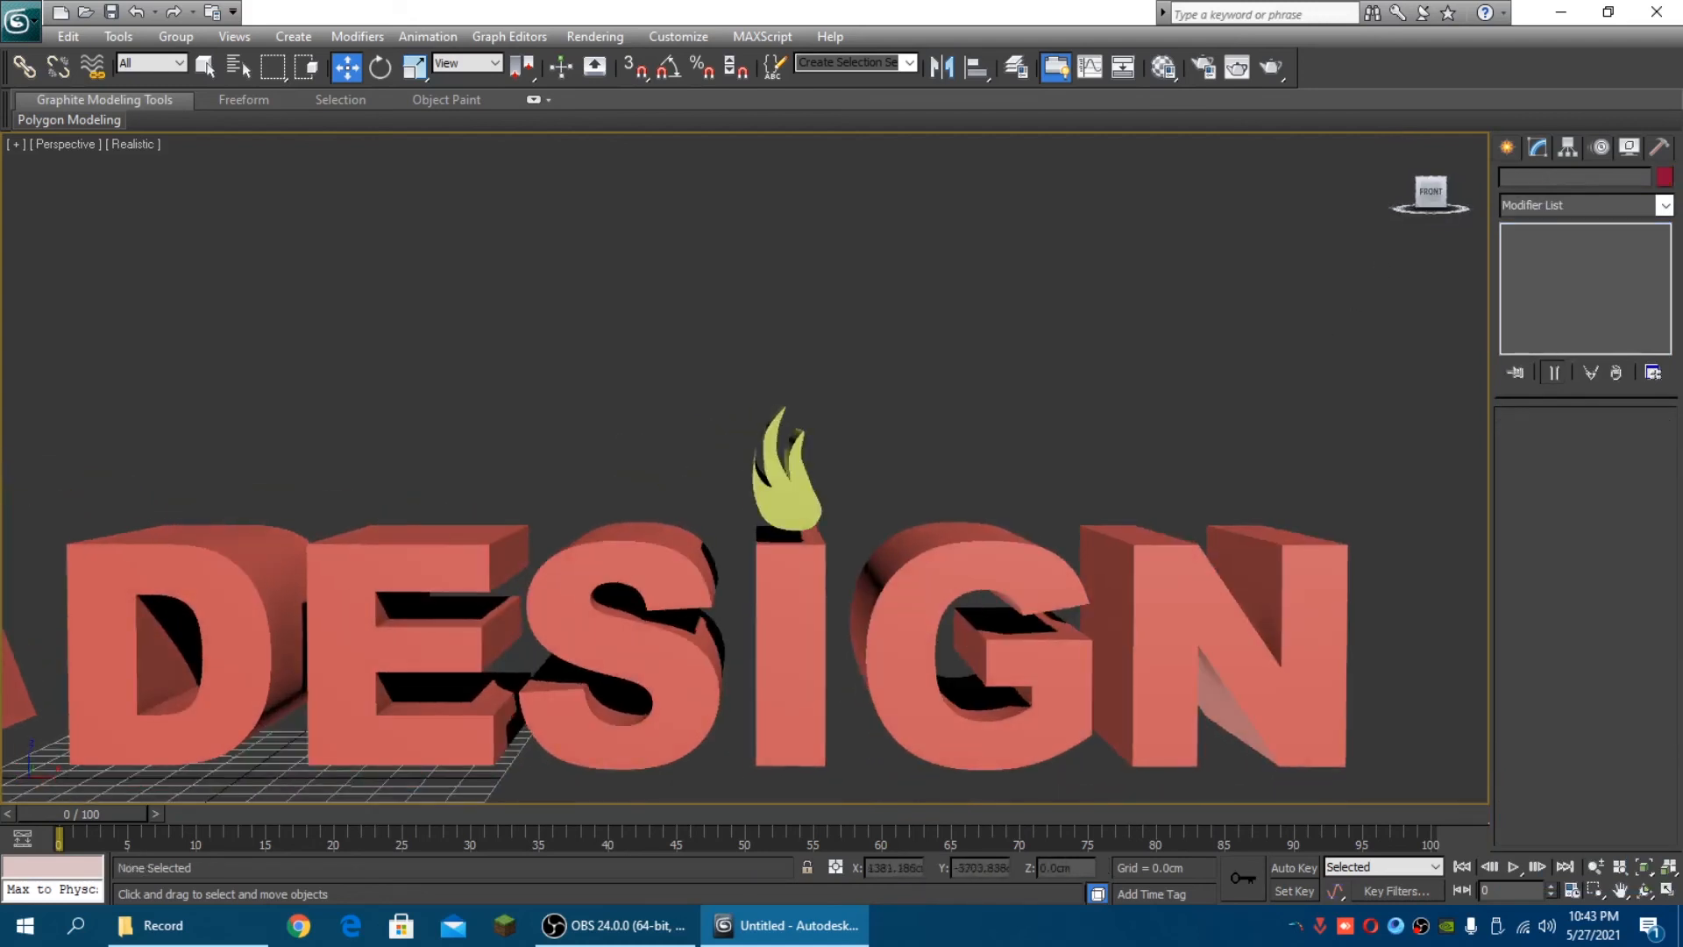
pyautogui.click(789, 484)
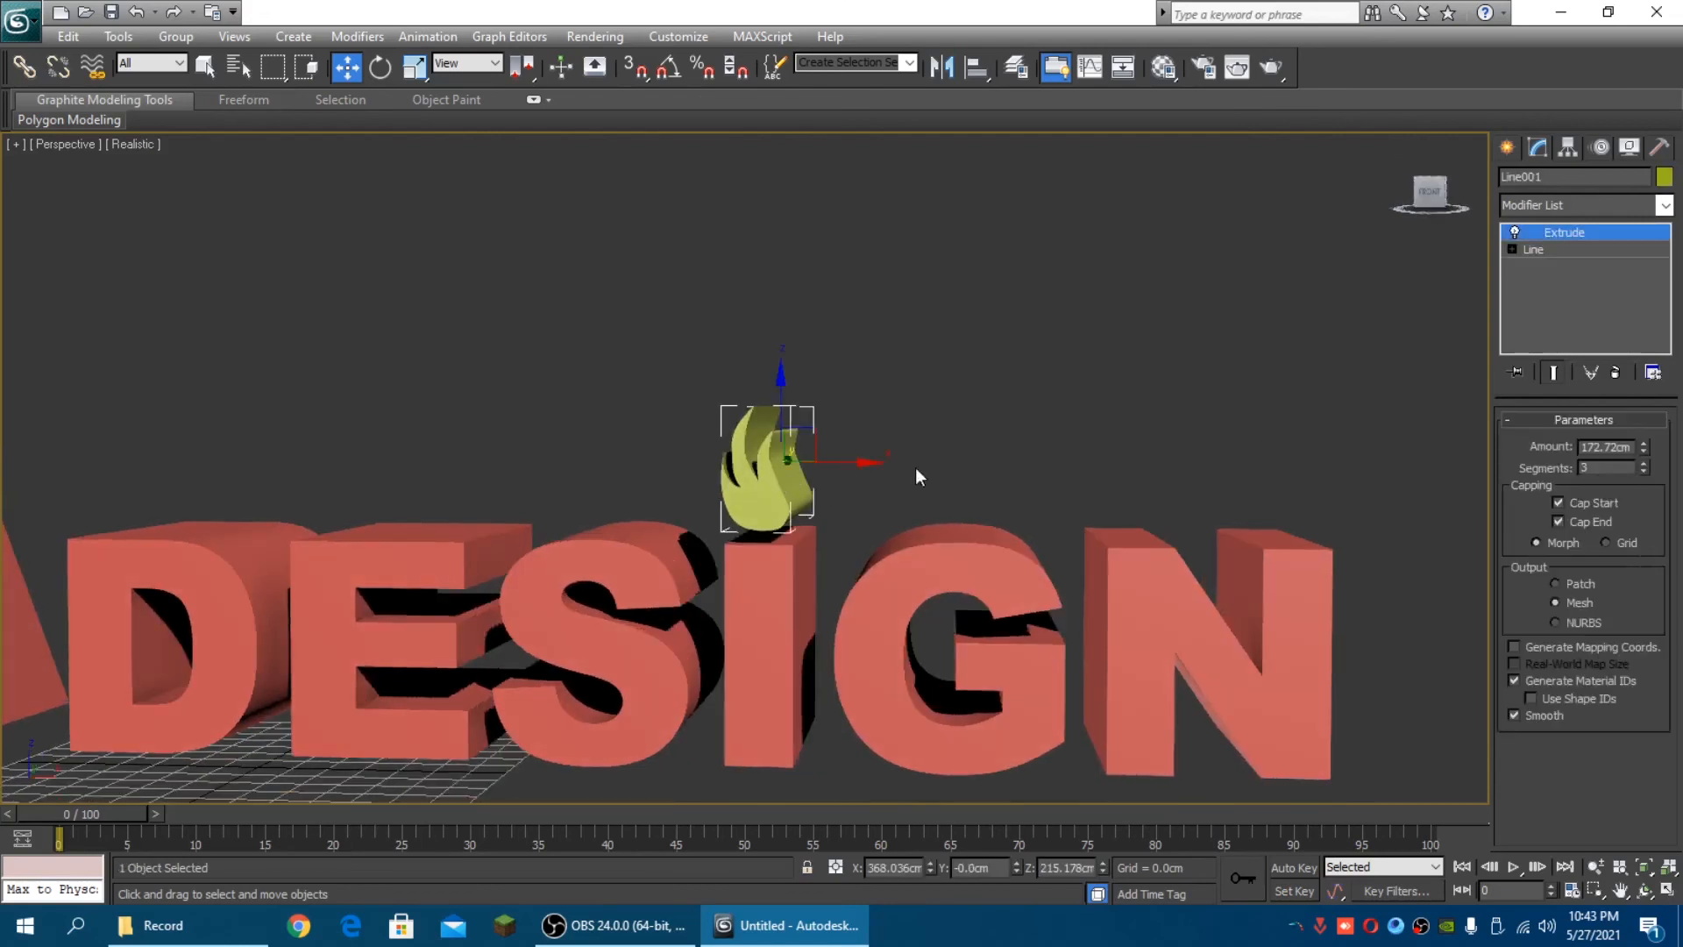
# Change the extruded flame's object color to red from the basic color palette
pyautogui.click(1665, 177)
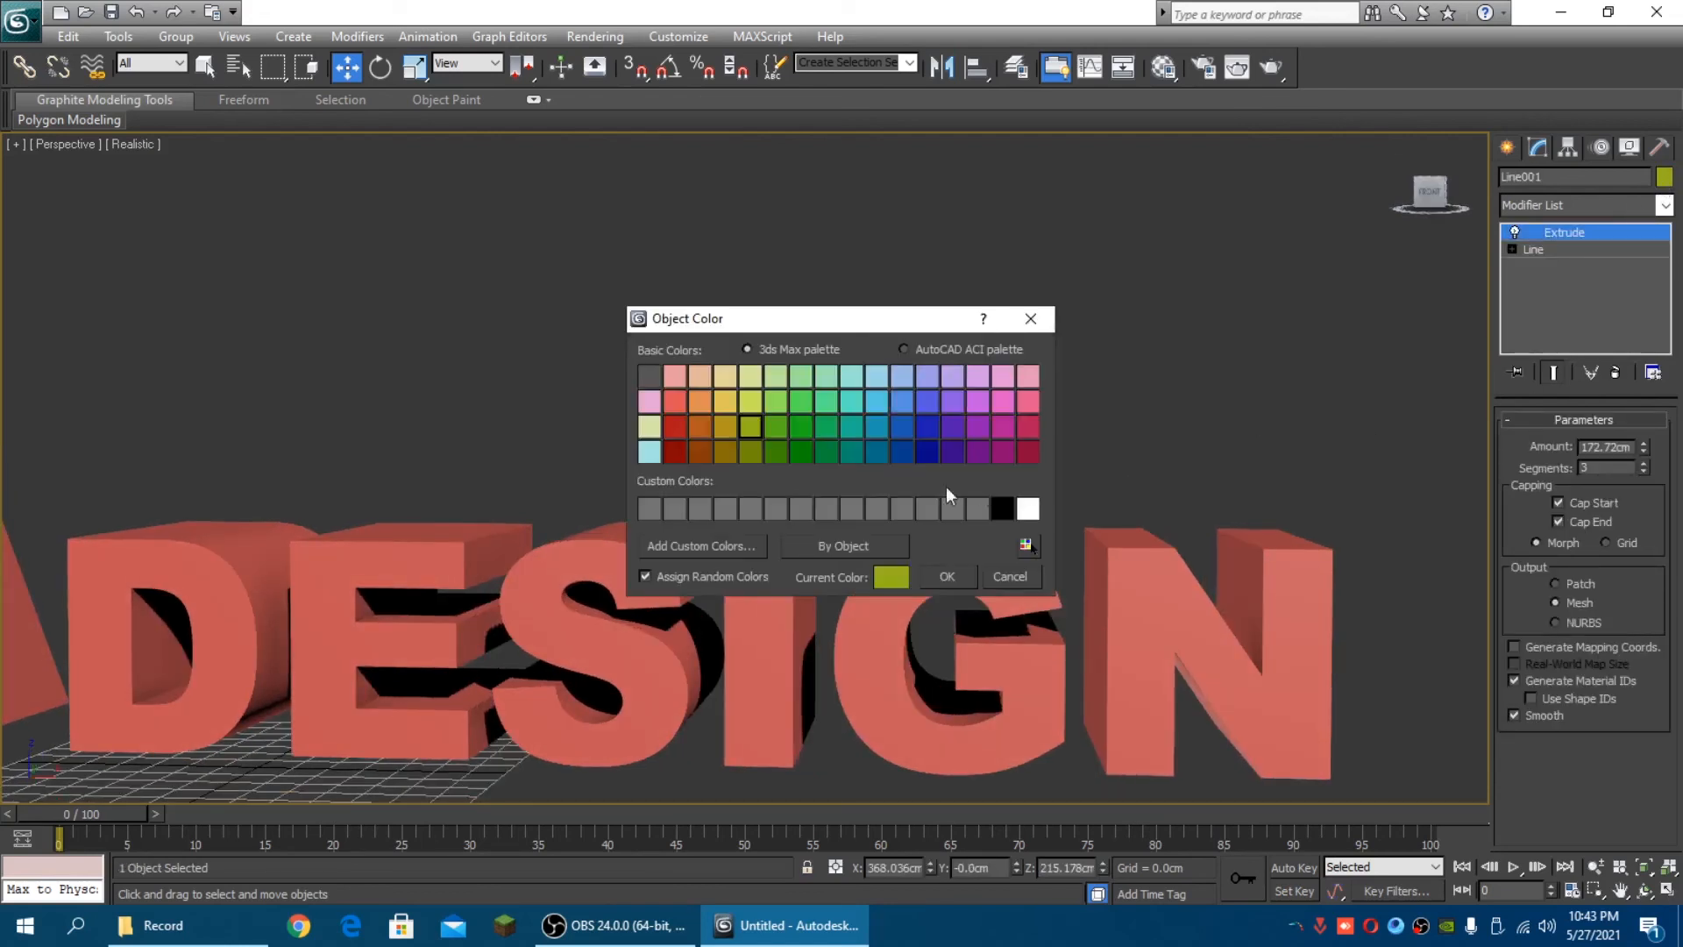
pyautogui.click(681, 428)
pyautogui.click(942, 578)
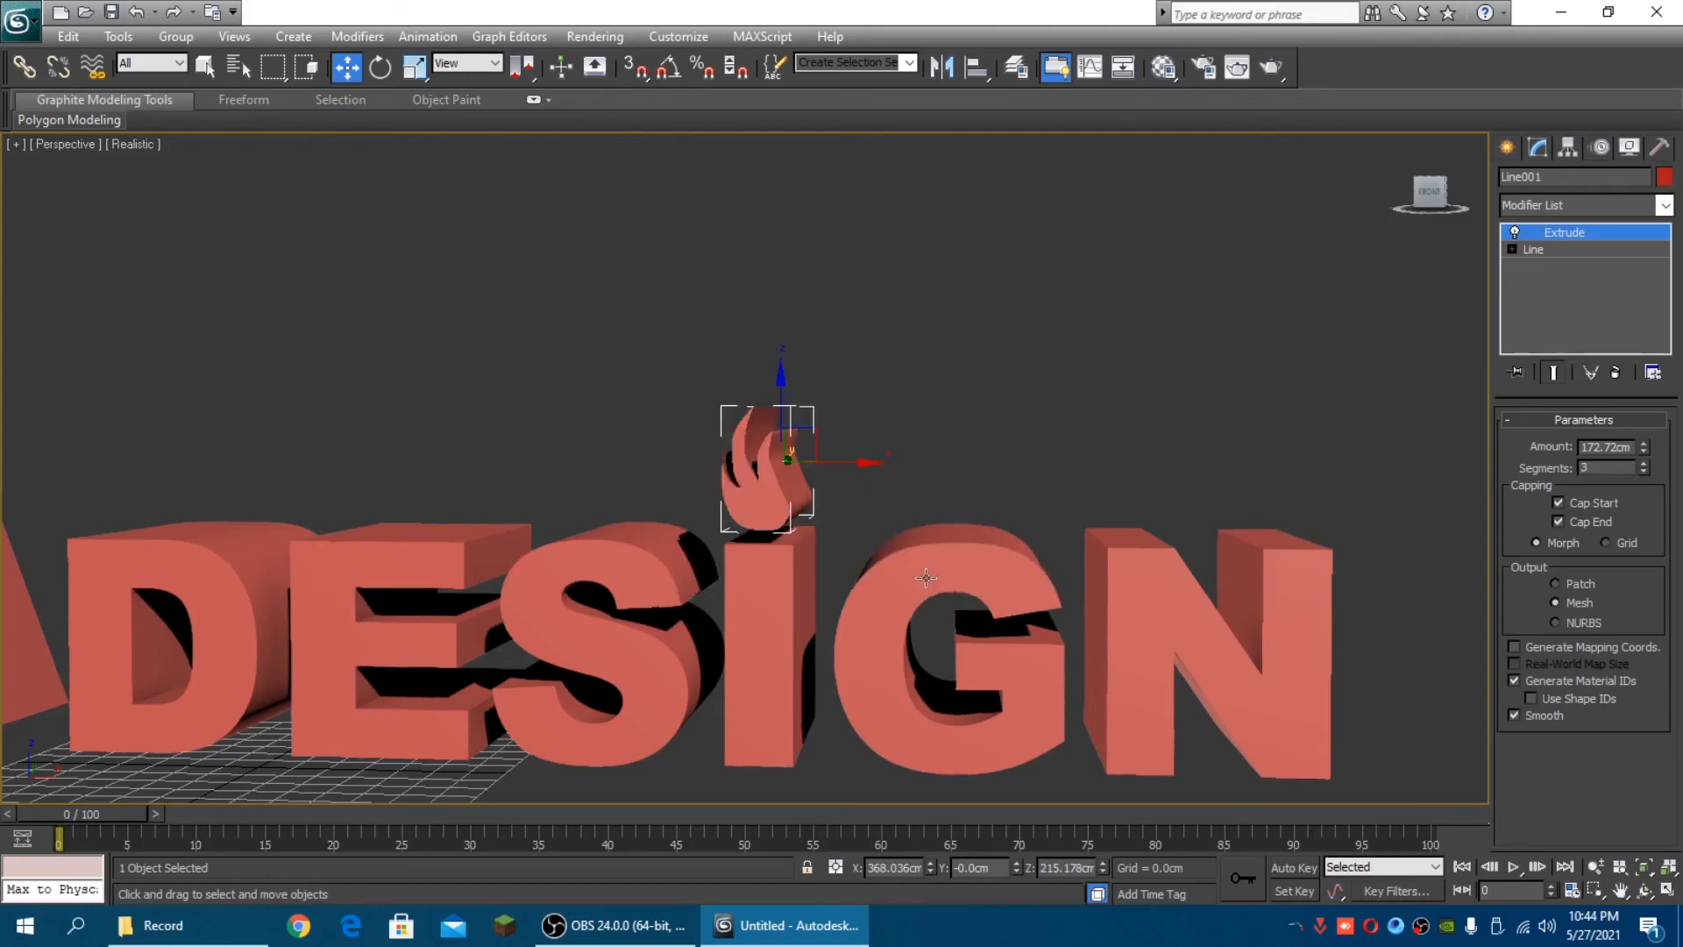
# Change the object color of the "RAYA DESIGN" text to white
pyautogui.click(1163, 618)
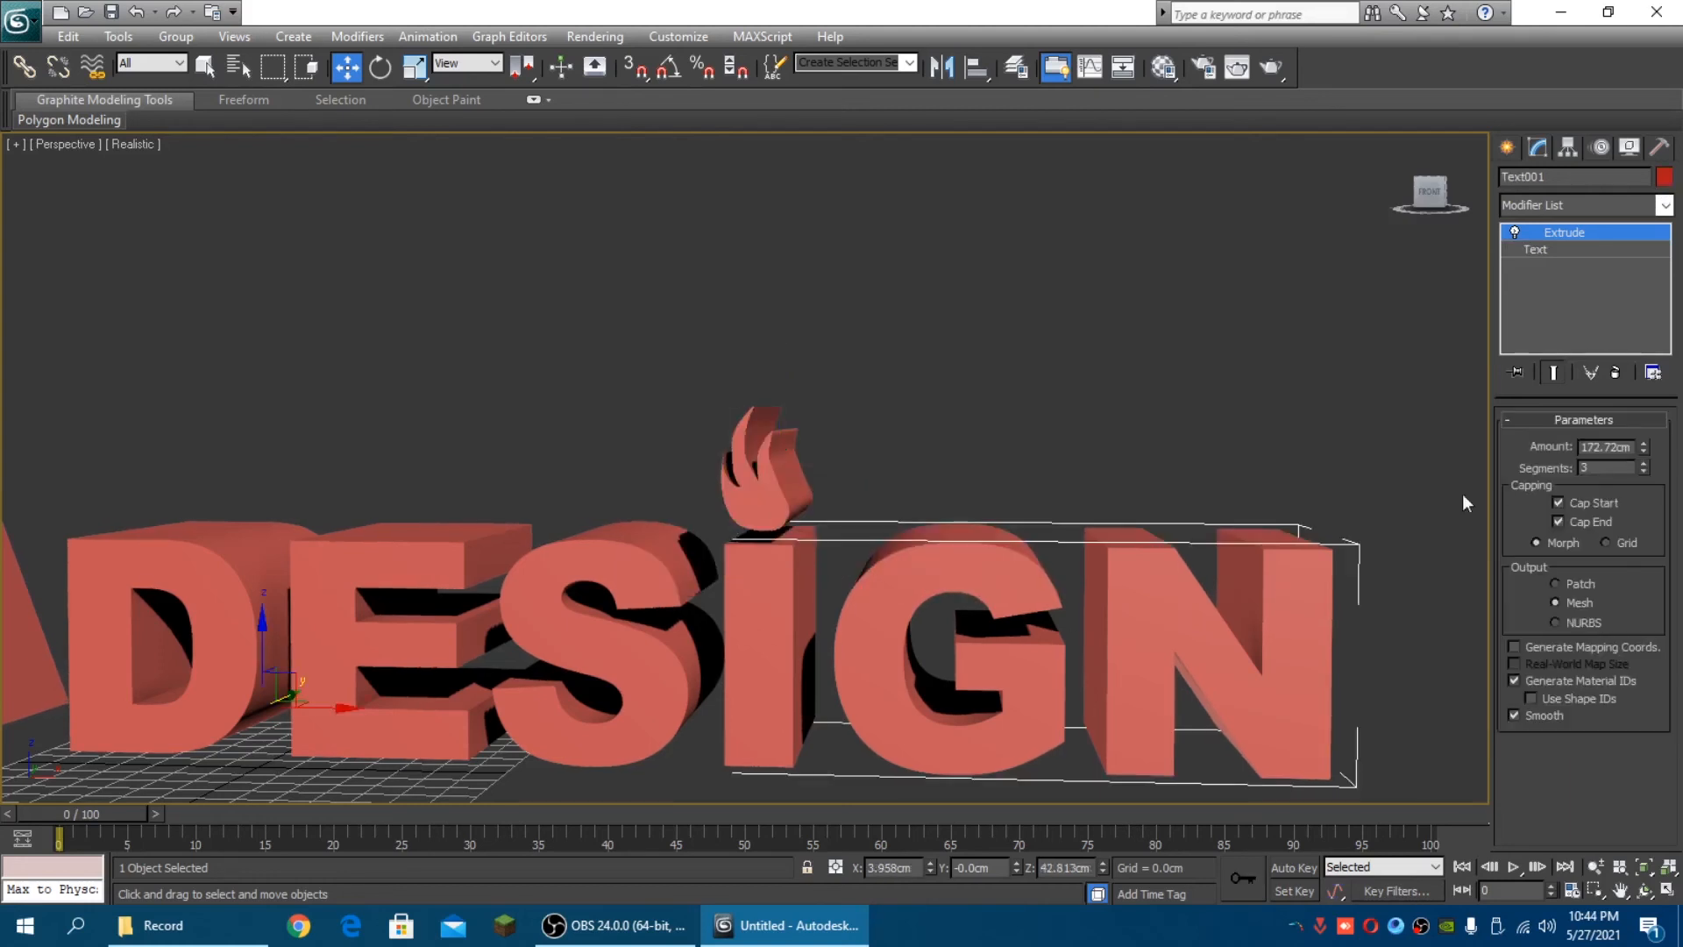
pyautogui.click(1665, 178)
pyautogui.click(1020, 510)
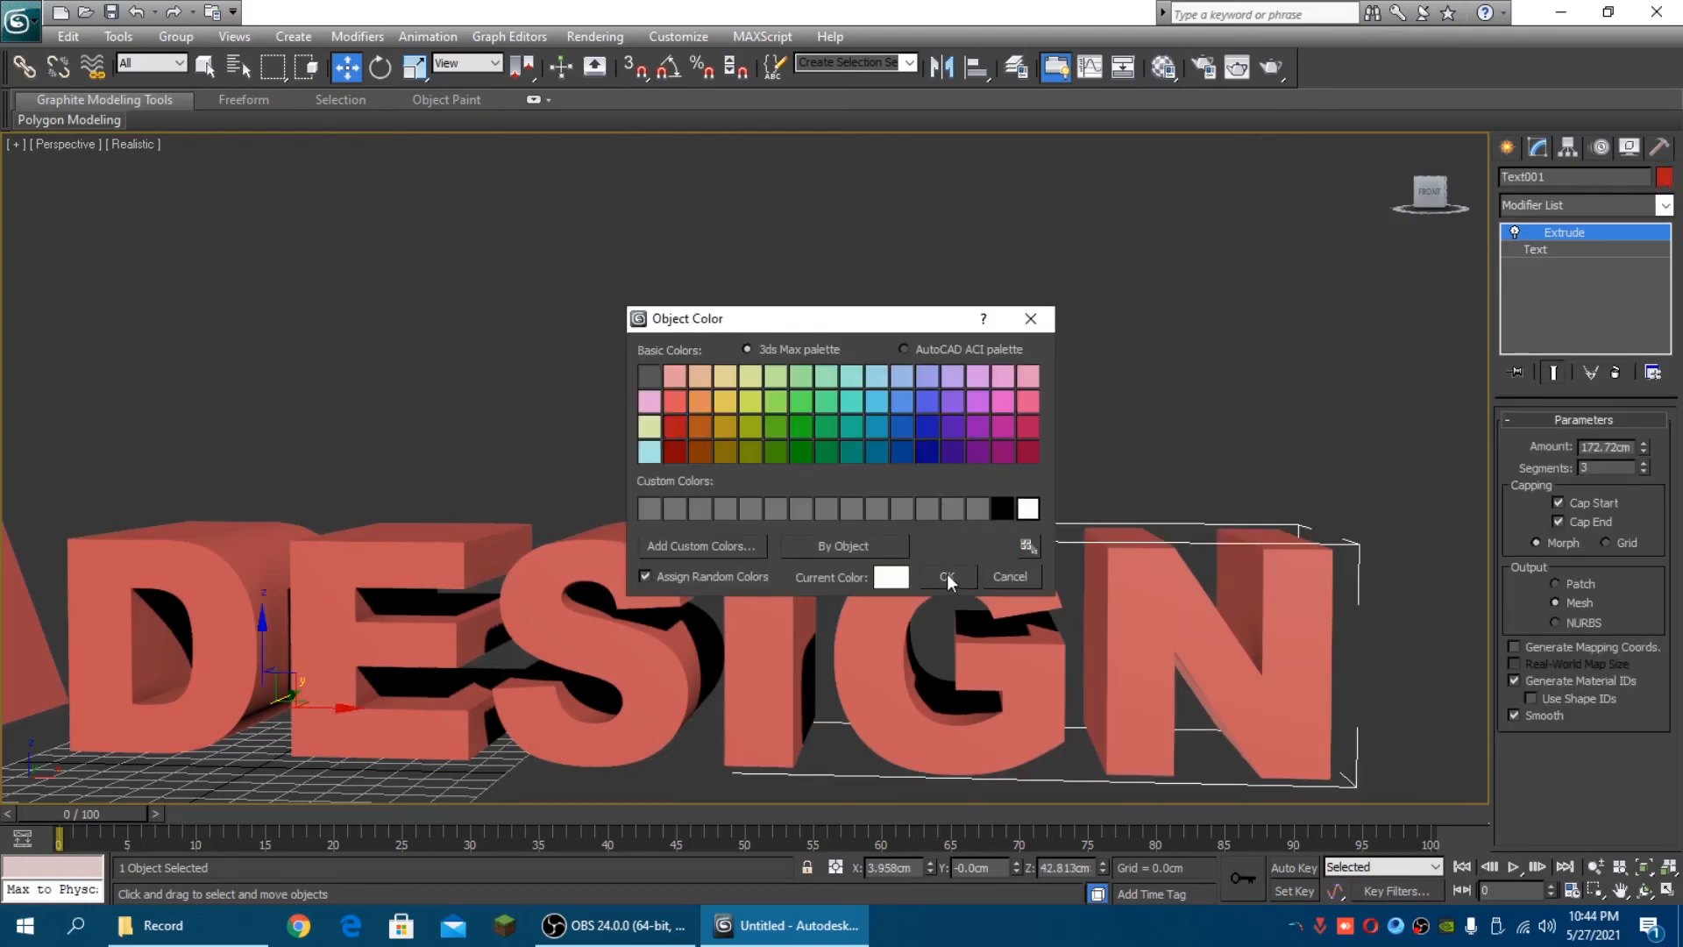
pyautogui.click(947, 576)
# Set the Extrude amount of the "RAYA DESIGN" text to 50 cm
pyautogui.scroll(-5, 1119, 461)
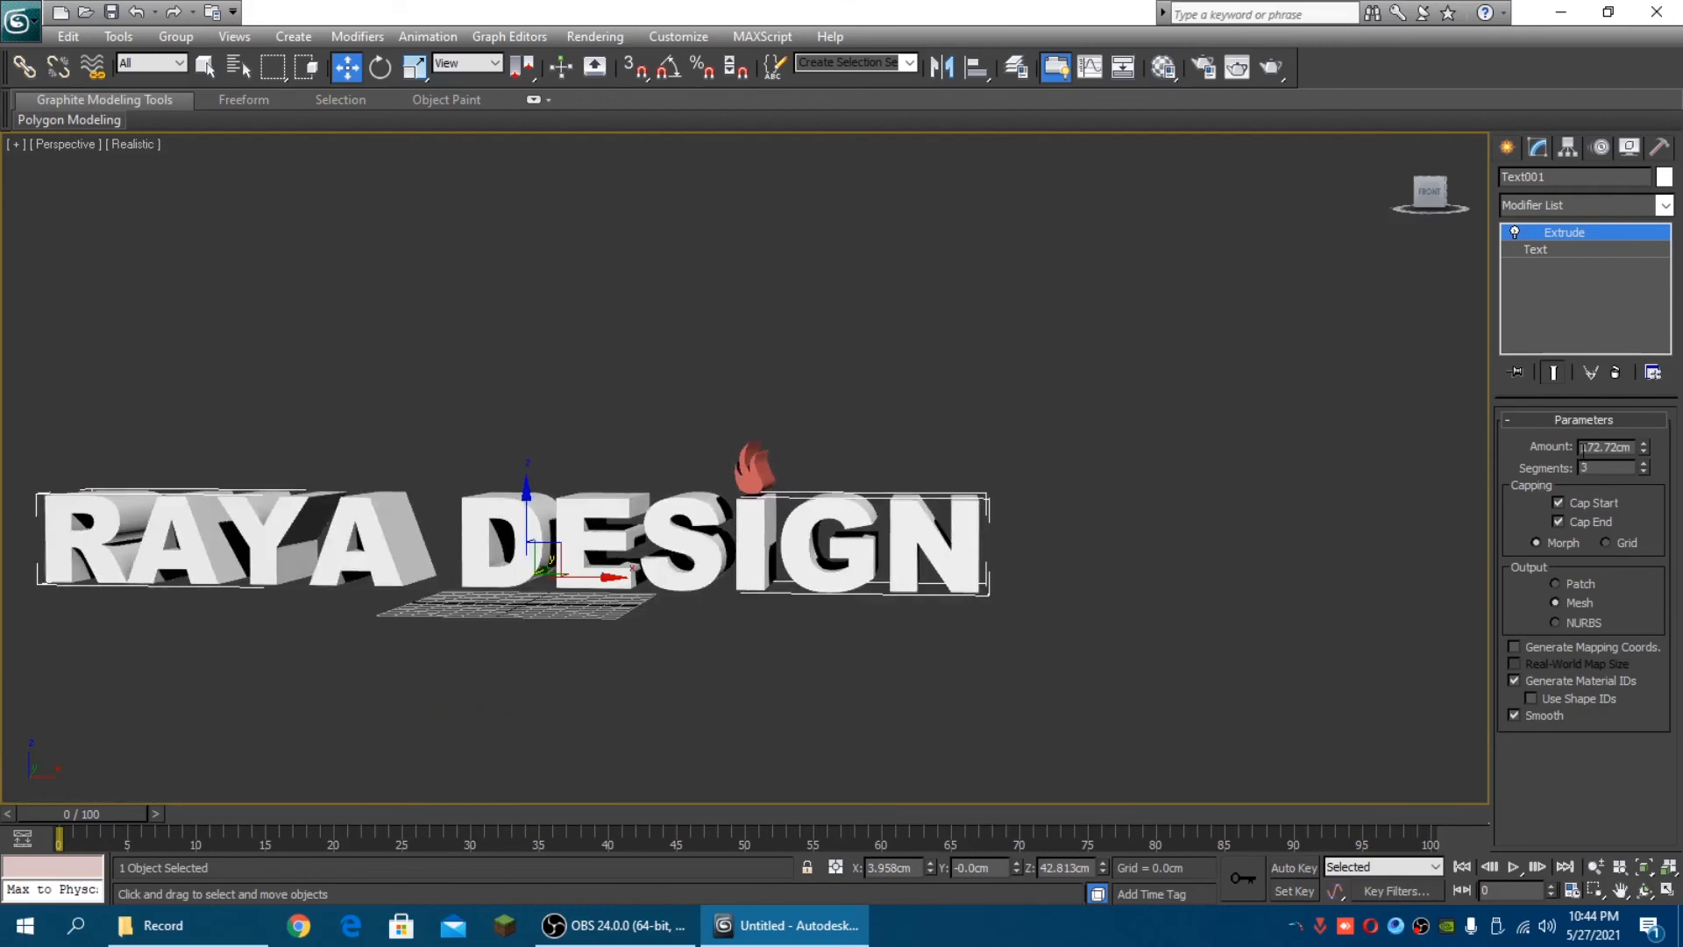
pyautogui.moveTo(1584, 447); pyautogui.dragTo(1655, 450)
pyautogui.write('50.0cm')
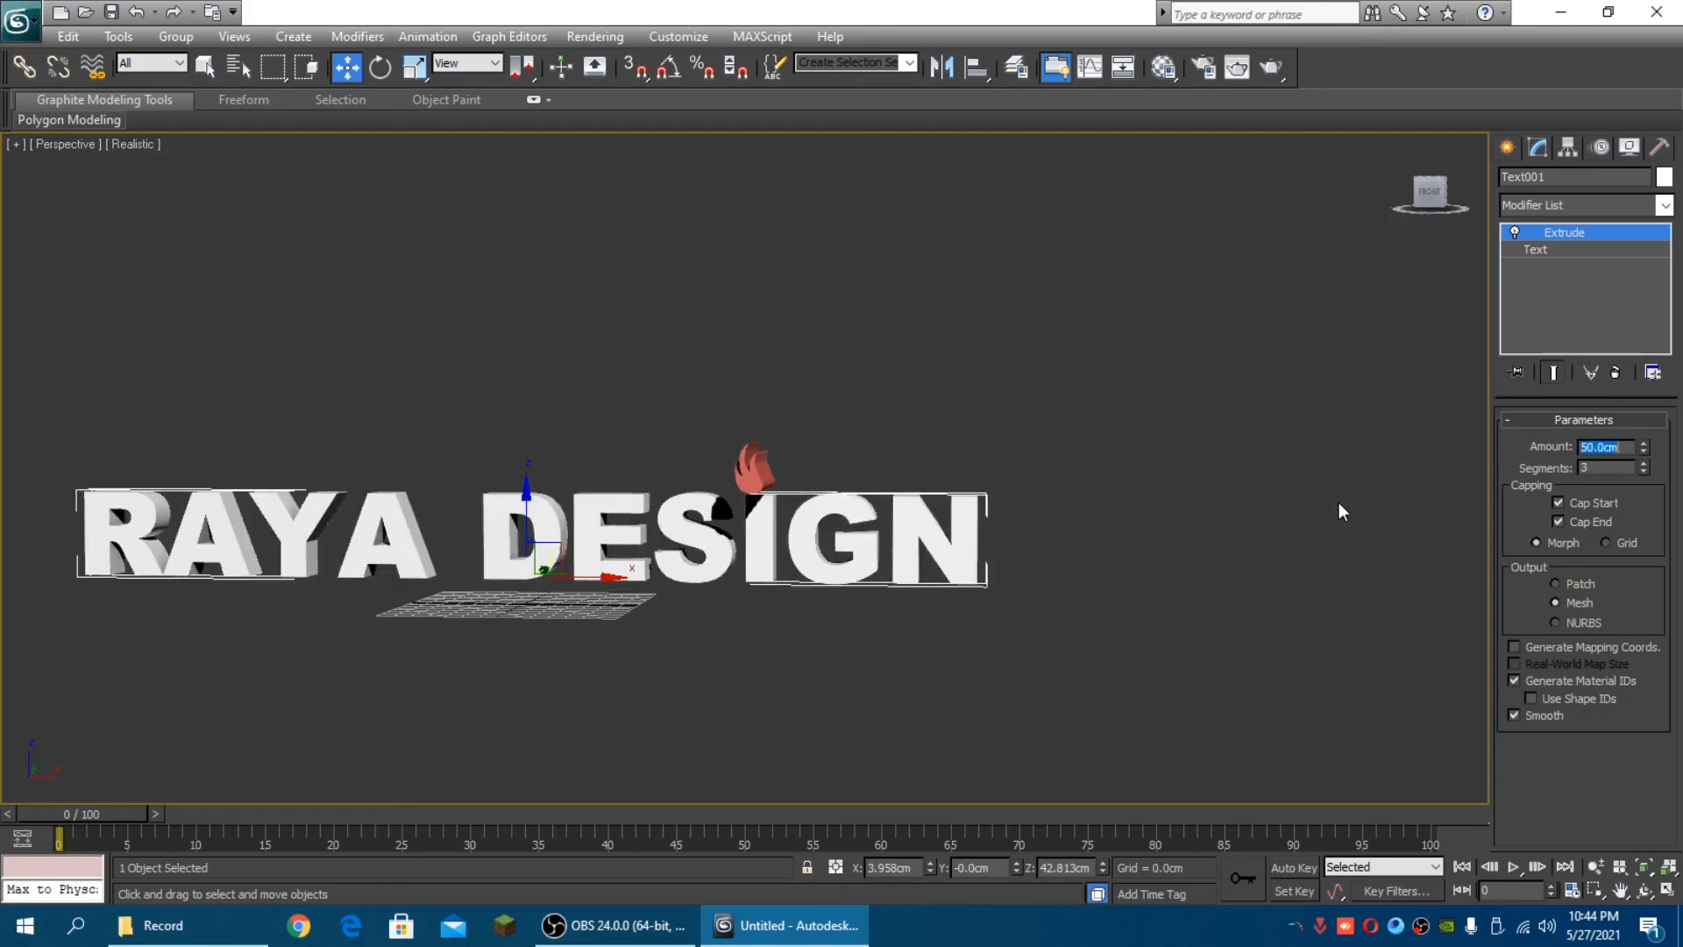
# Set the Extrude amount of the flame above the "I" to 50 cm and clear the selection
pyautogui.click(757, 476)
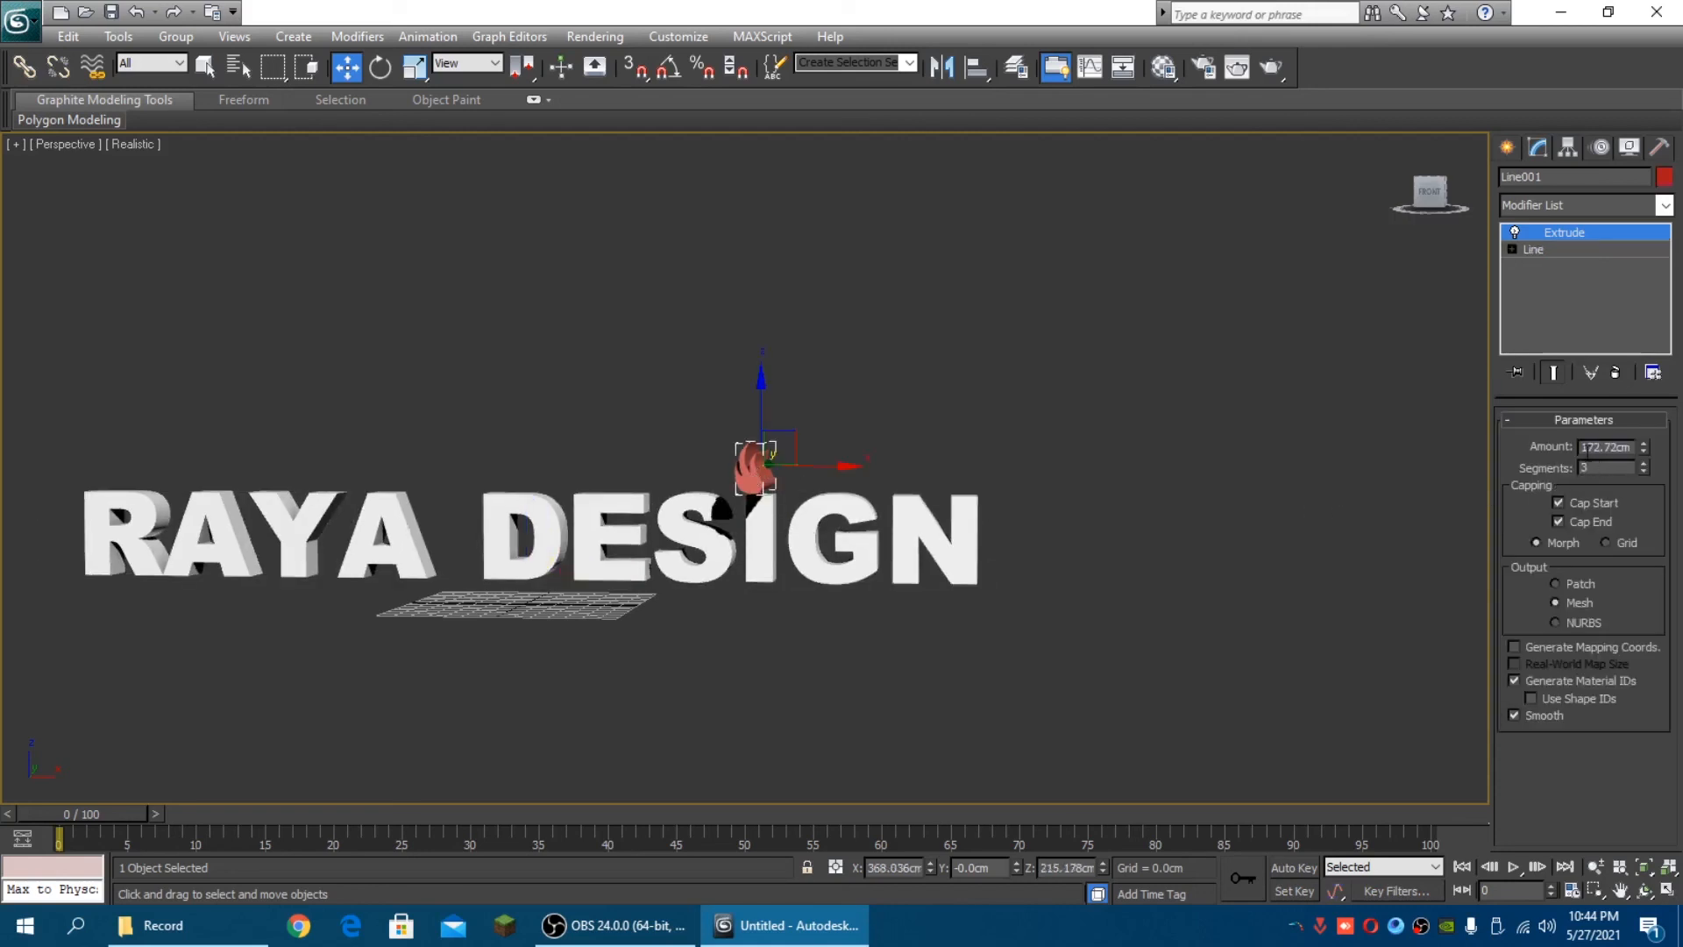
pyautogui.moveTo(1662, 447); pyautogui.dragTo(1663, 454)
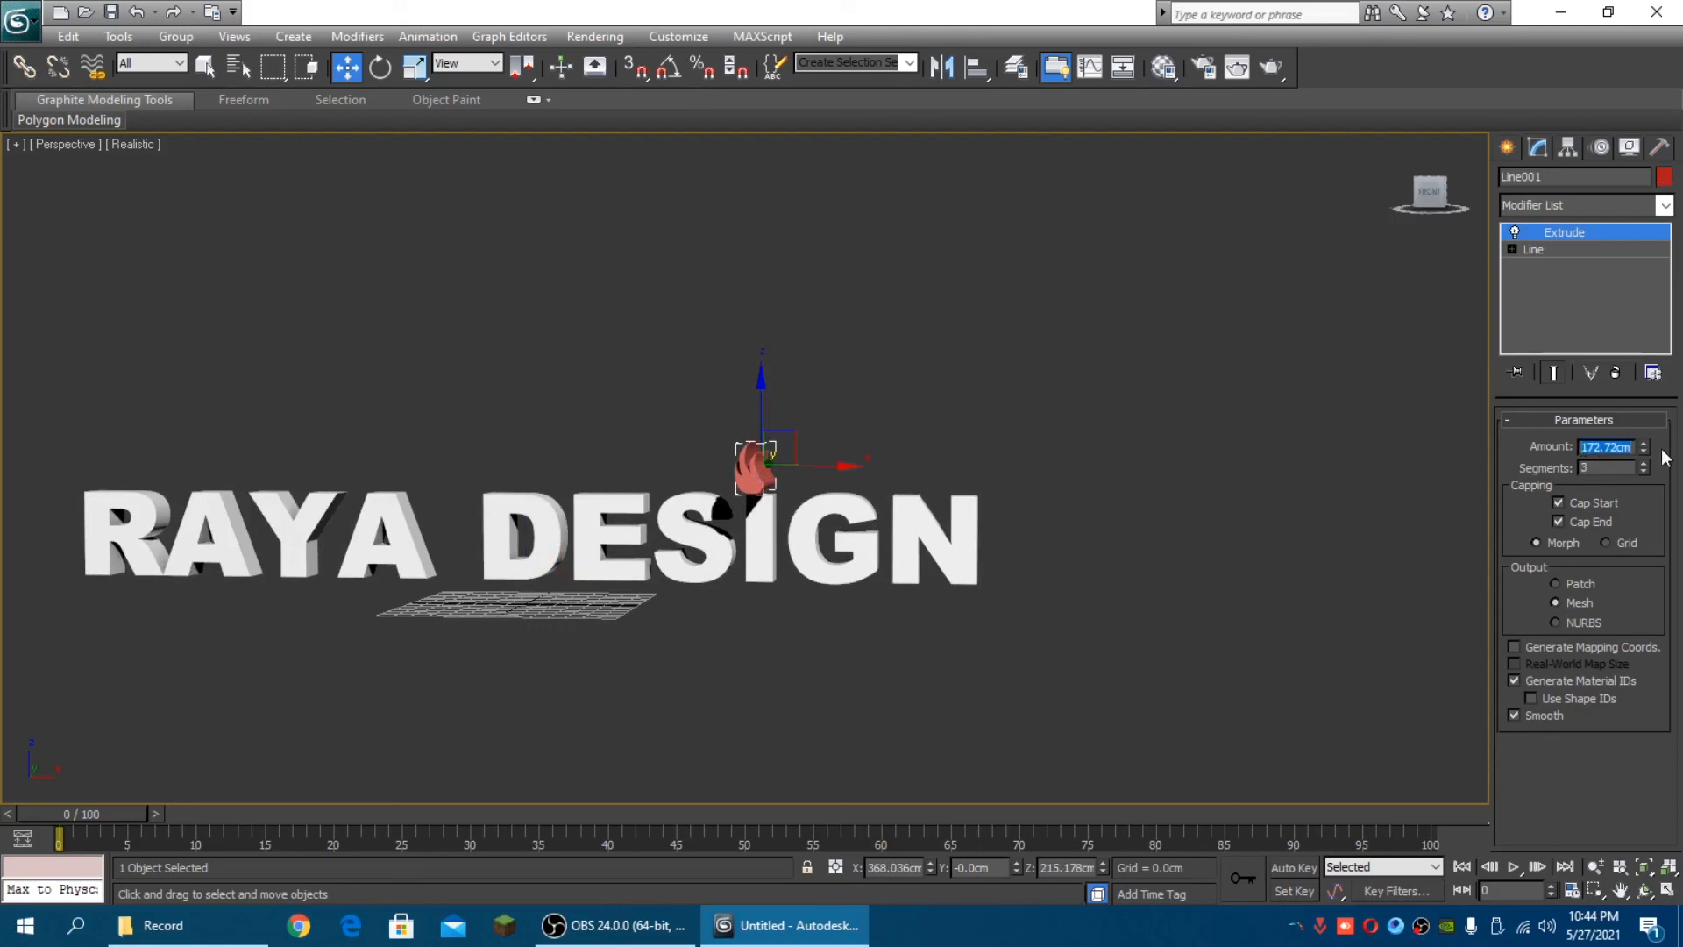
pyautogui.write('50')
pyautogui.press('Return')
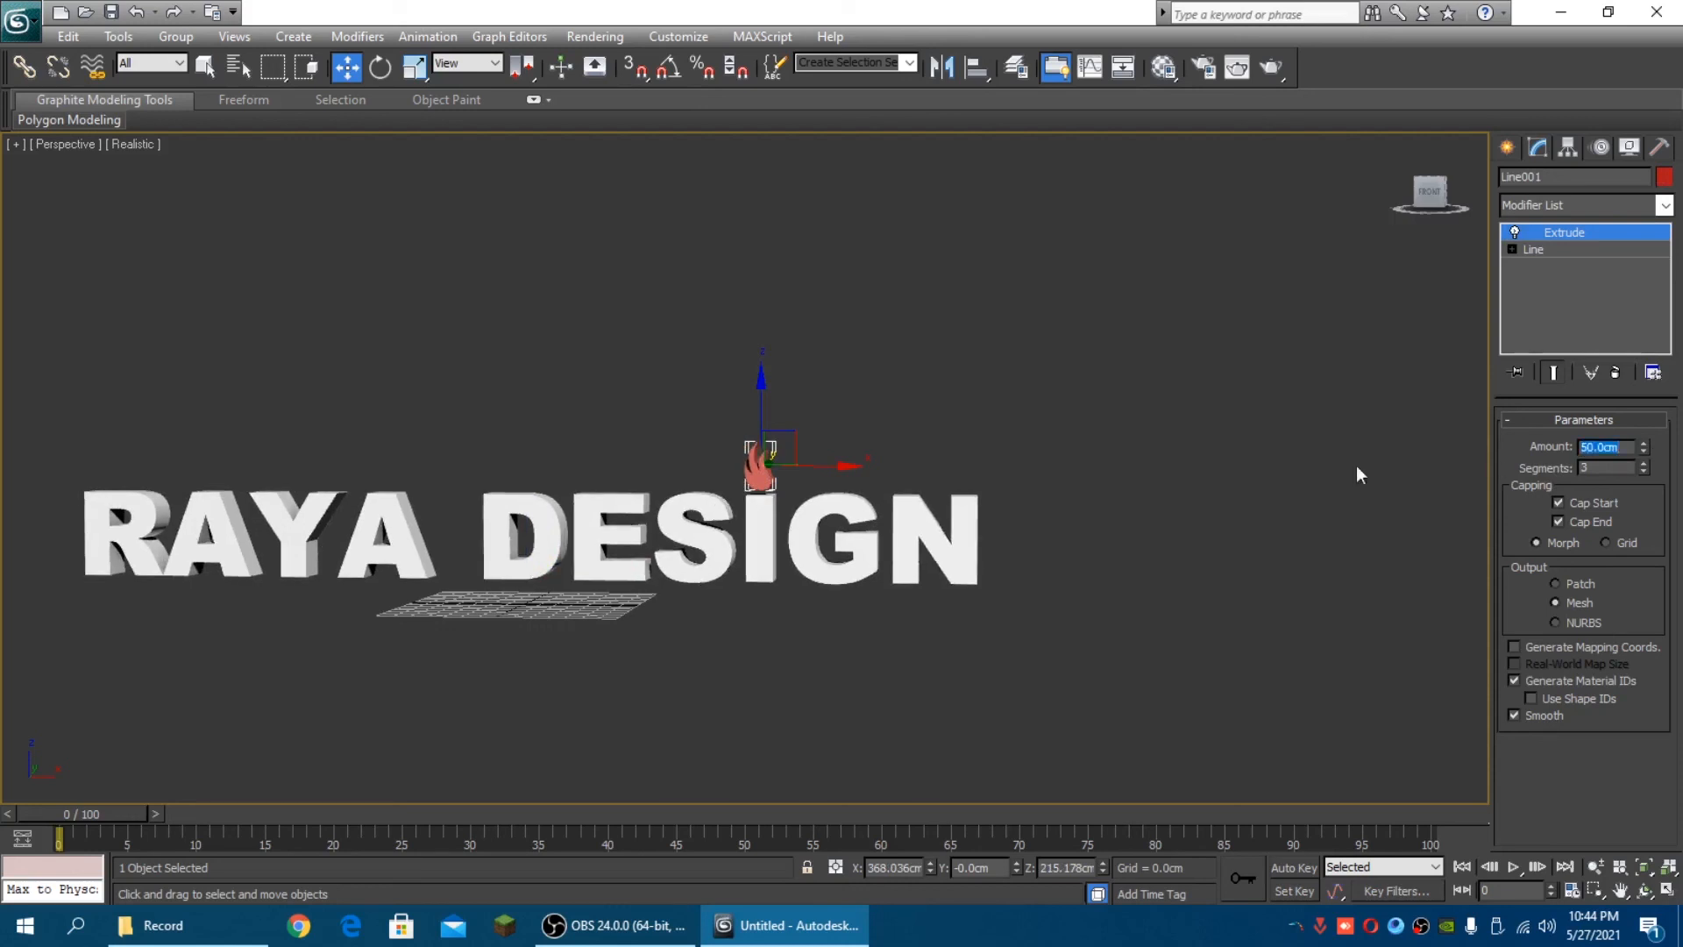
pyautogui.click(1260, 468)
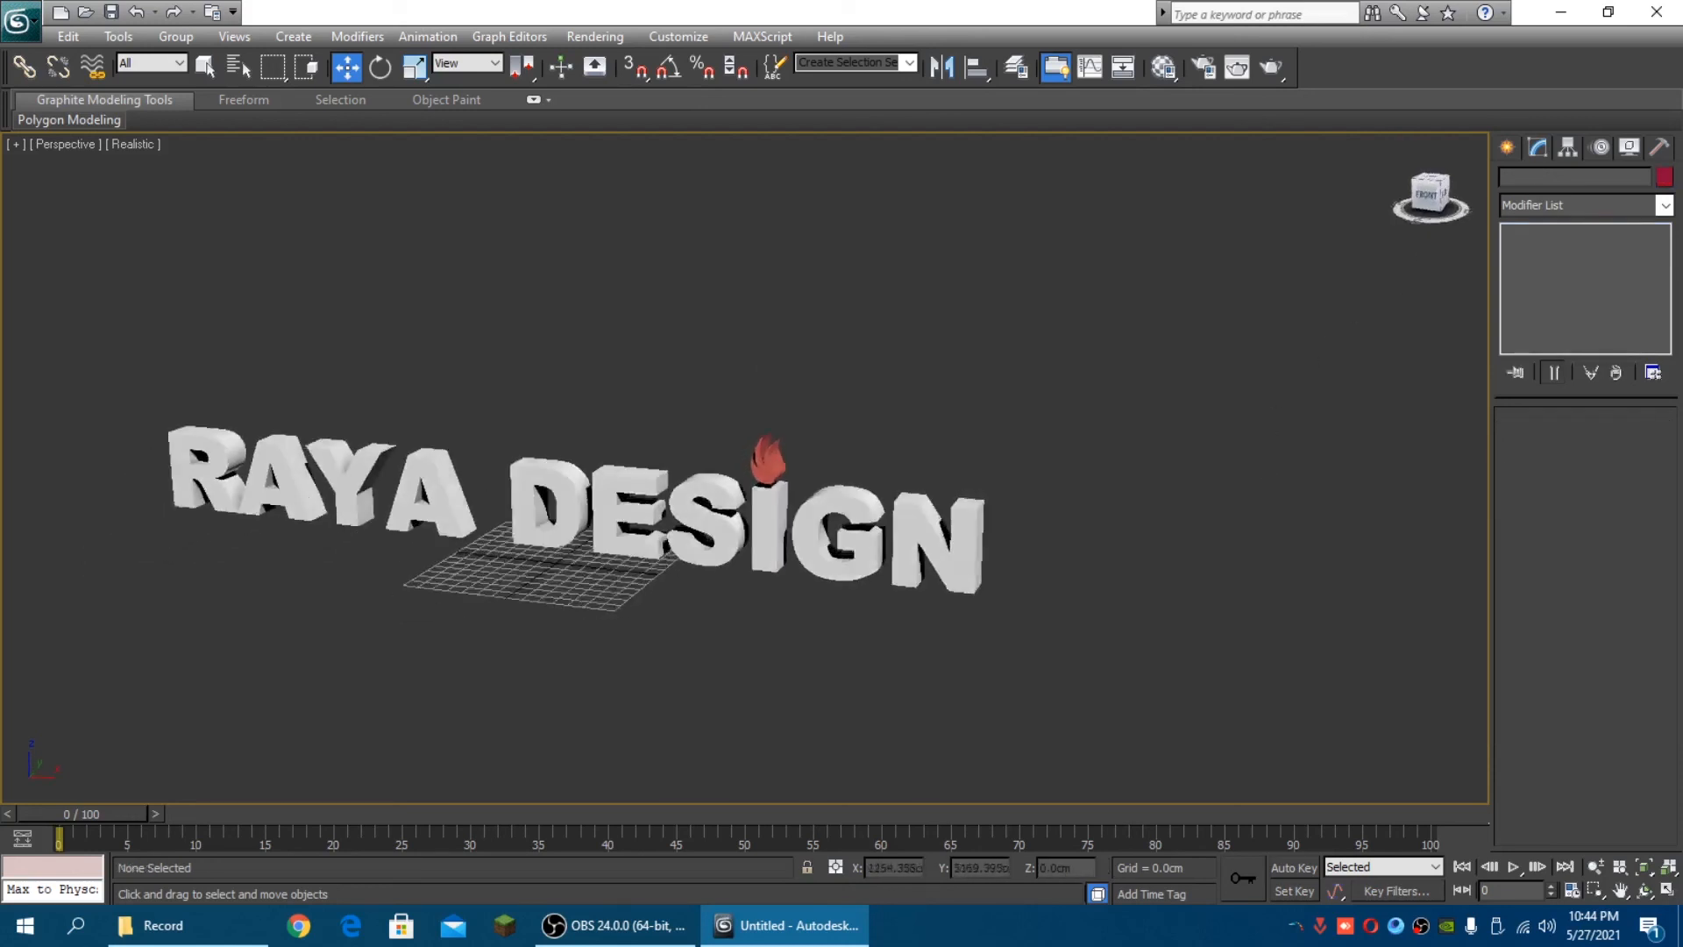
pyautogui.moveTo(1428, 198)
pyautogui.mouseDown()
pyautogui.moveTo(1385, 226)
pyautogui.moveTo(1413, 203)
pyautogui.moveTo(1399, 209)
pyautogui.mouseUp()
pyautogui.scroll(2, 1318, 461)
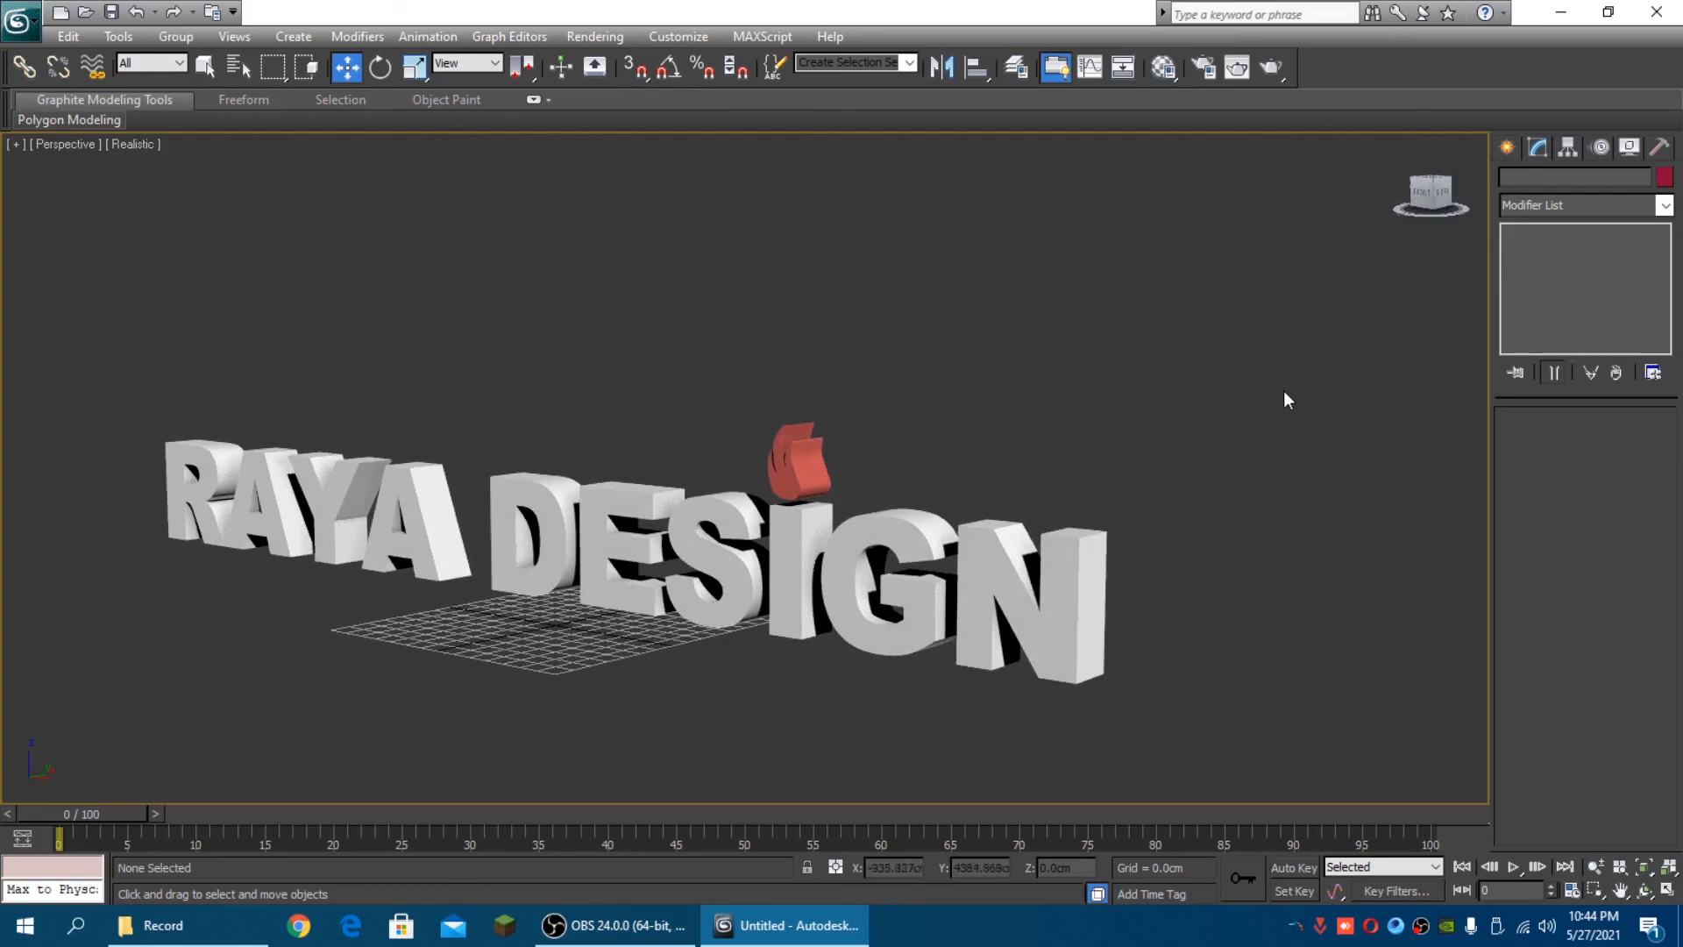